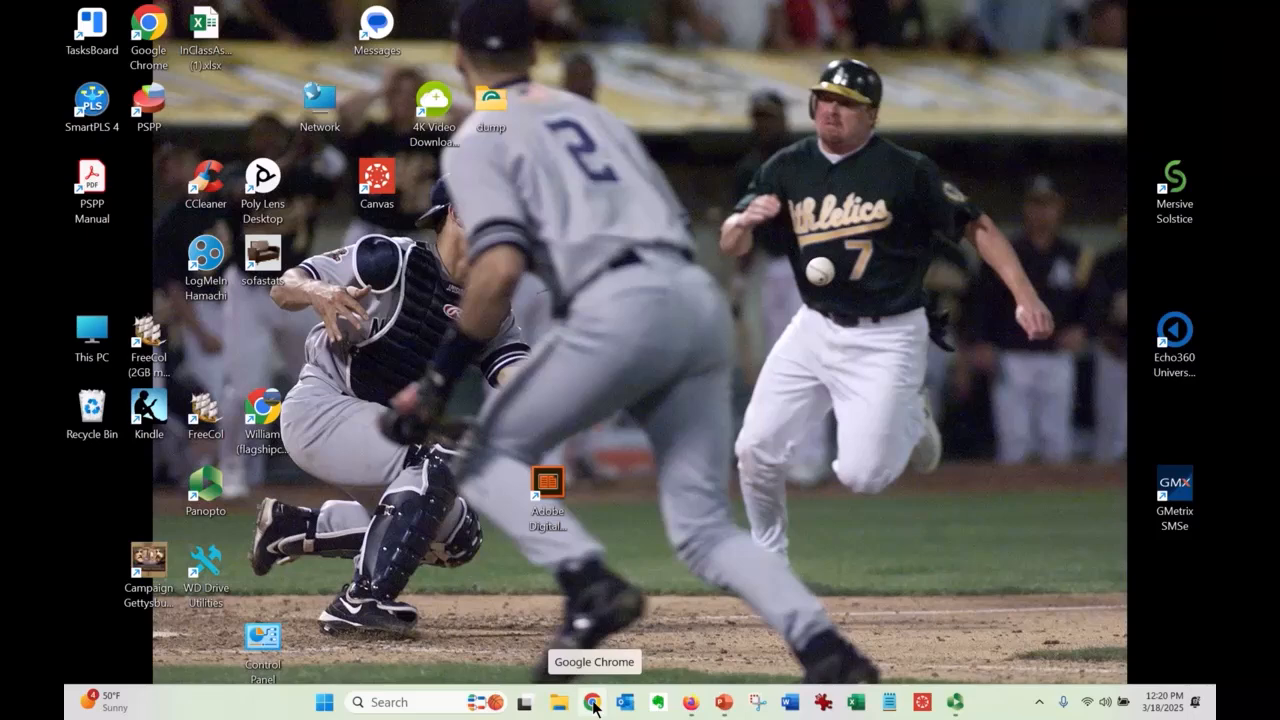
Switch to Firefox and open the home page of the INFO173_11SP25 Canvas course.
{"action": "left_click", "coordinate": [690, 702]}
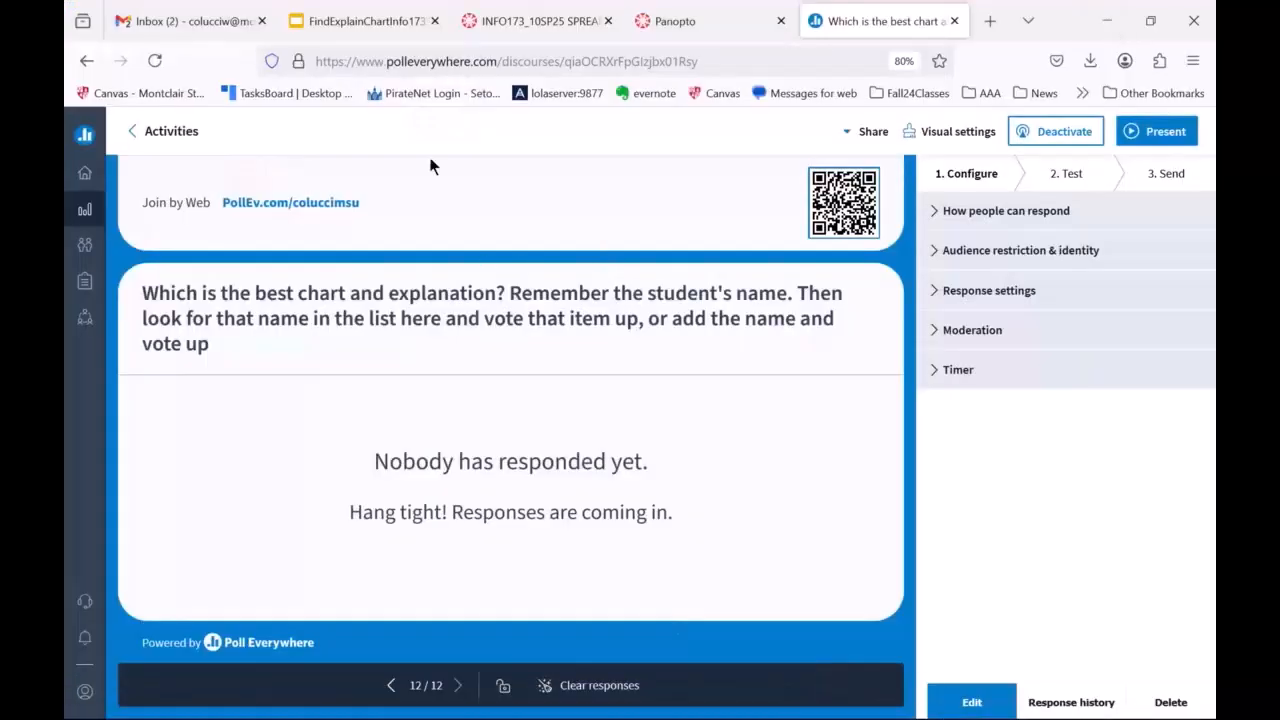
{"action": "left_click", "coordinate": [689, 20]}
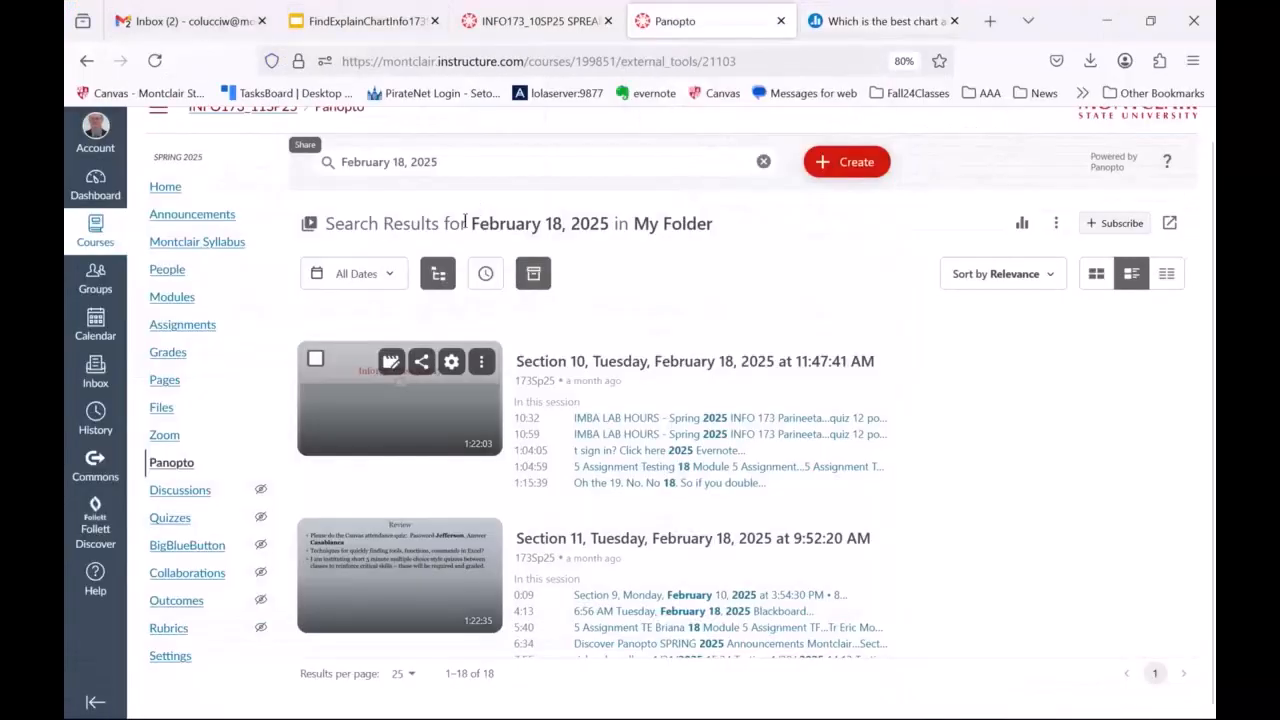
{"action": "left_click", "coordinate": [165, 186]}
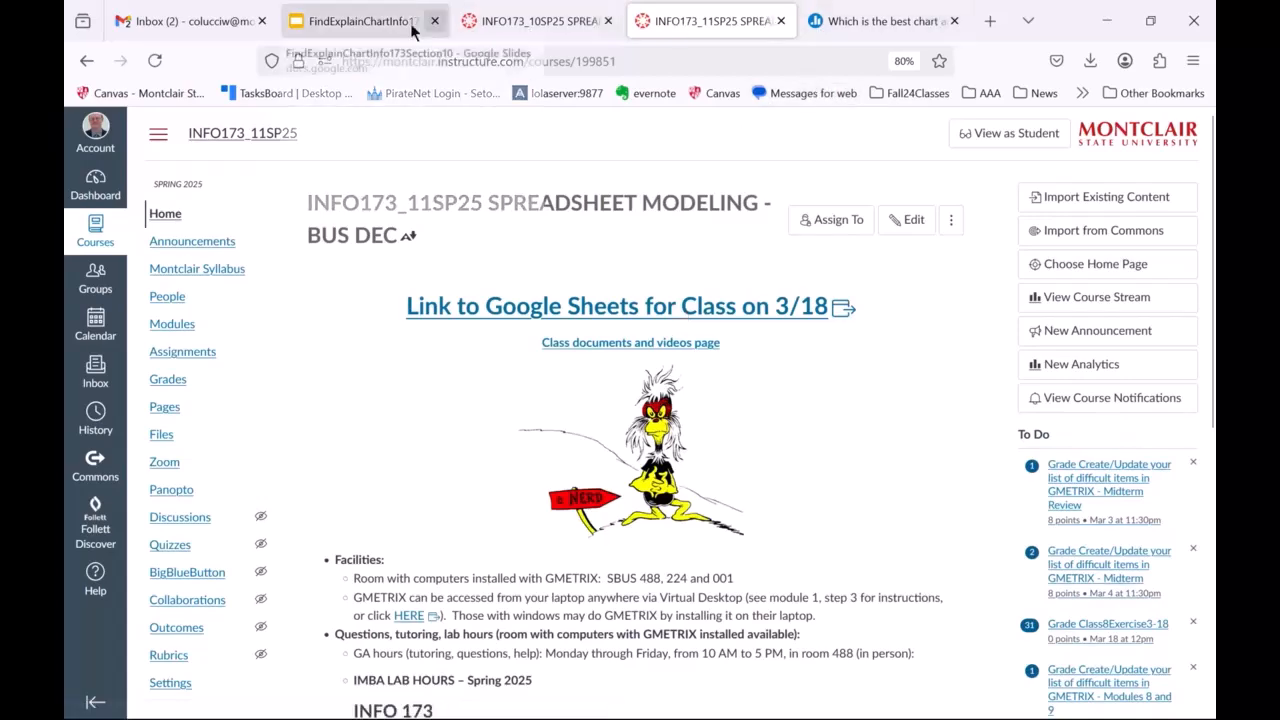
Open the FindExplainChartInfo173Section10 presentation and show its Instructions slide as a slideshow.
{"action": "left_click", "coordinate": [368, 24]}
{"action": "left_click", "coordinate": [229, 288]}
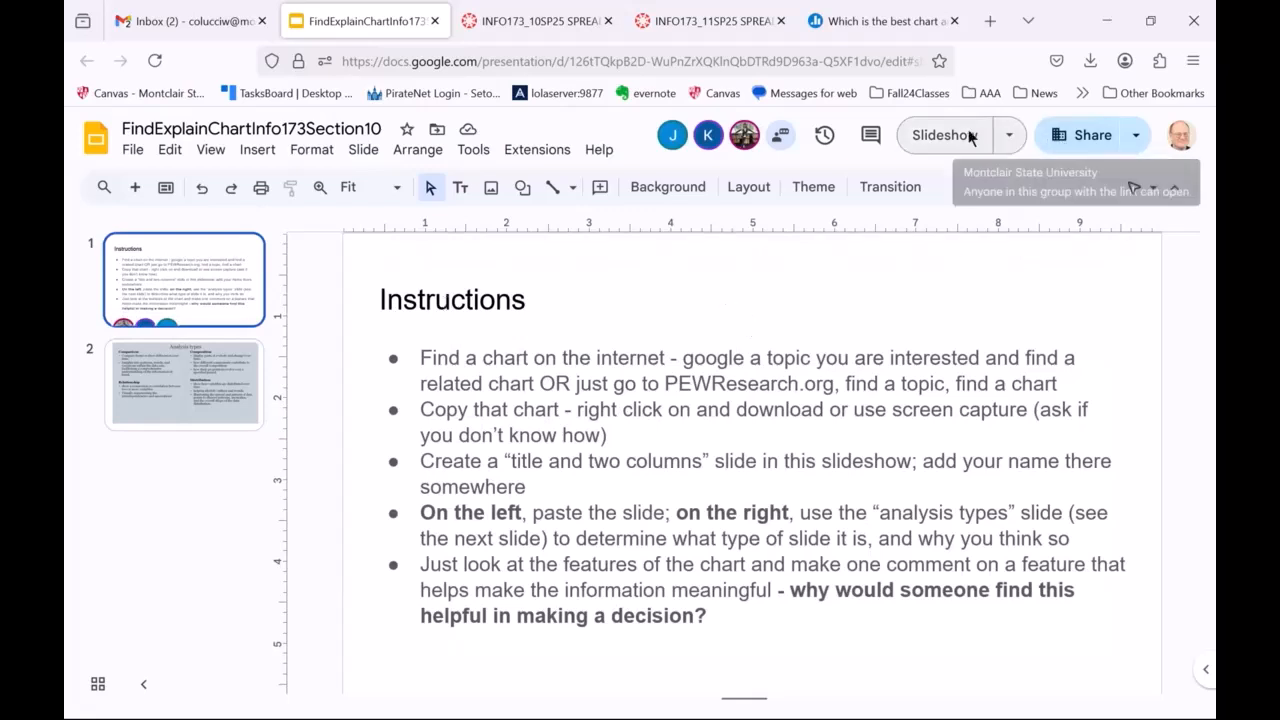
{"action": "left_click", "coordinate": [936, 134]}
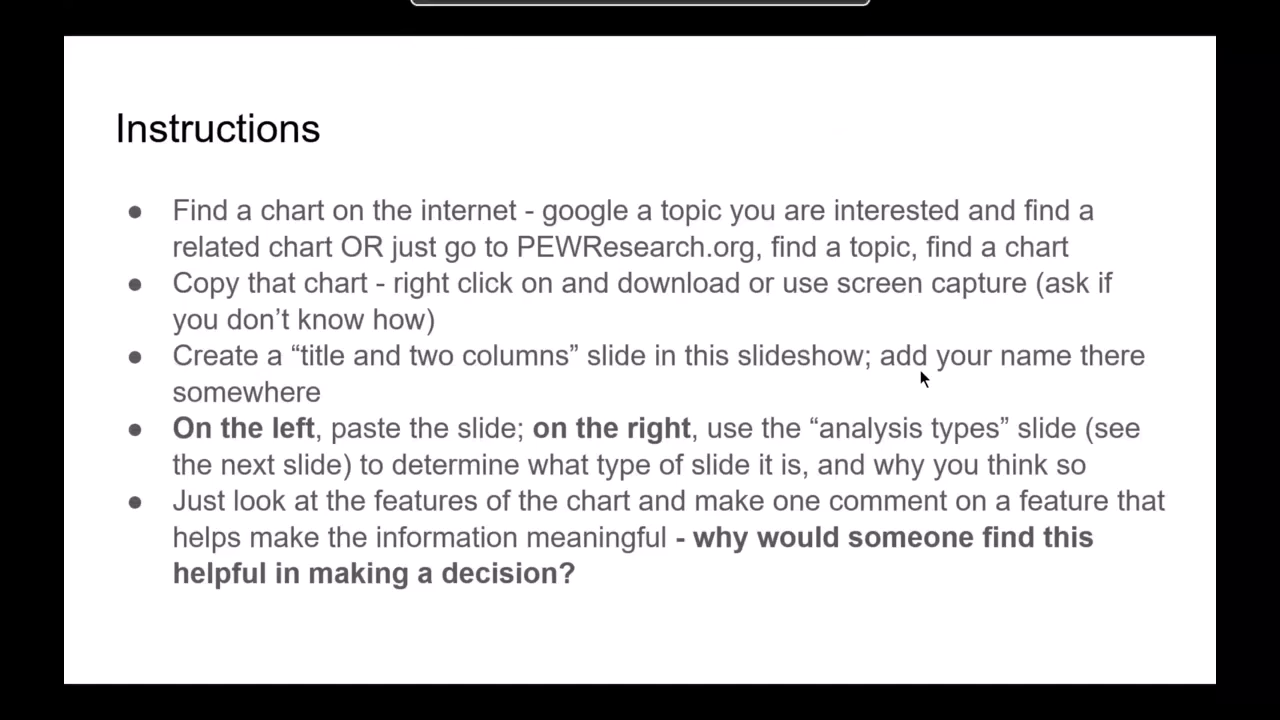
Return to the Class8Exercise3-18 assignment, open the downloaded Class8InClassExerciseVisualization(2).xlsx in Excel and maximise its window.
{"action": "key", "text": "alt+Tab"}
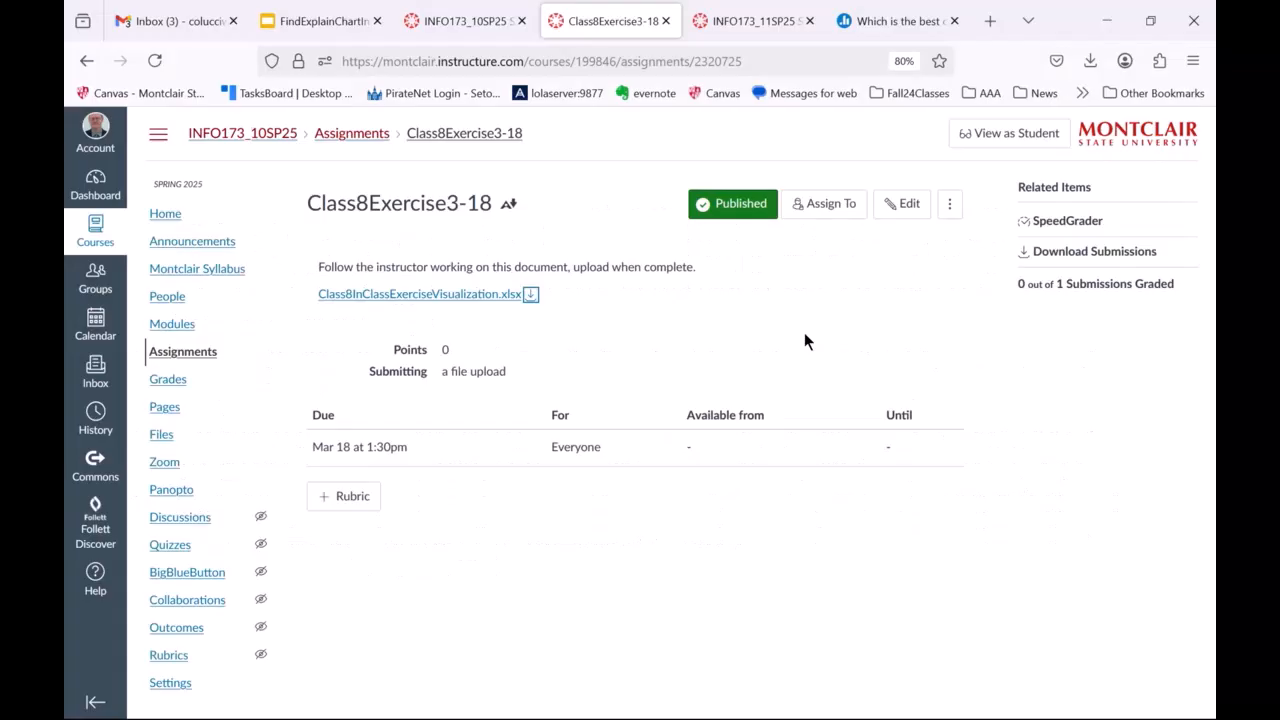
{"action": "left_click", "coordinate": [1090, 60]}
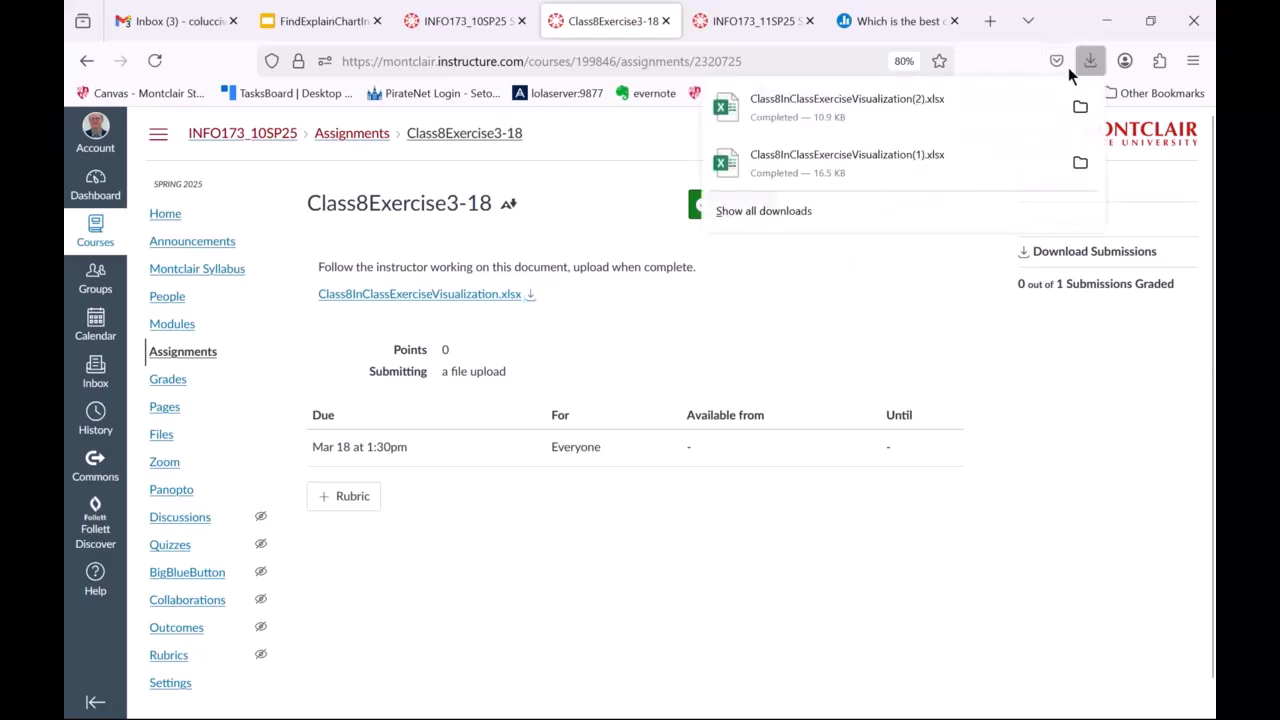
{"action": "left_click", "coordinate": [902, 98]}
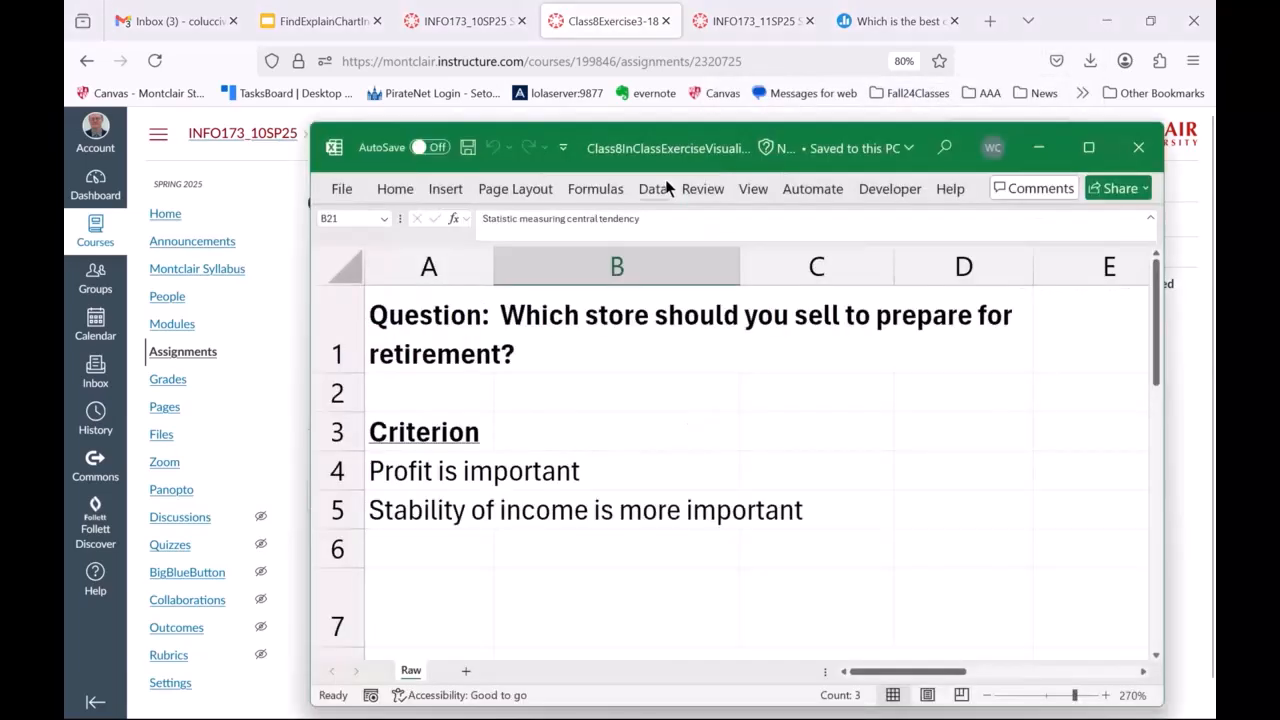
{"action": "left_click", "coordinate": [1101, 143]}
{"action": "left_click", "coordinate": [483, 332]}
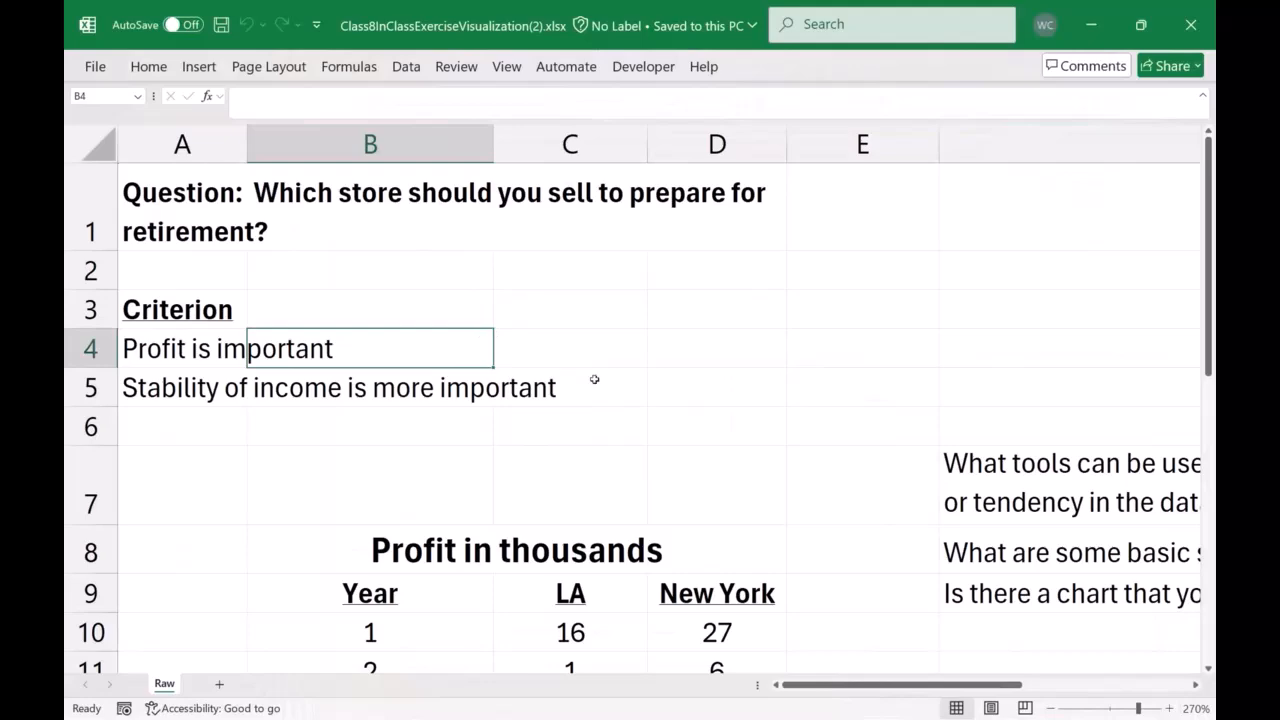
{"action": "left_click", "coordinate": [1051, 708]}
{"action": "left_click", "coordinate": [1051, 708]}
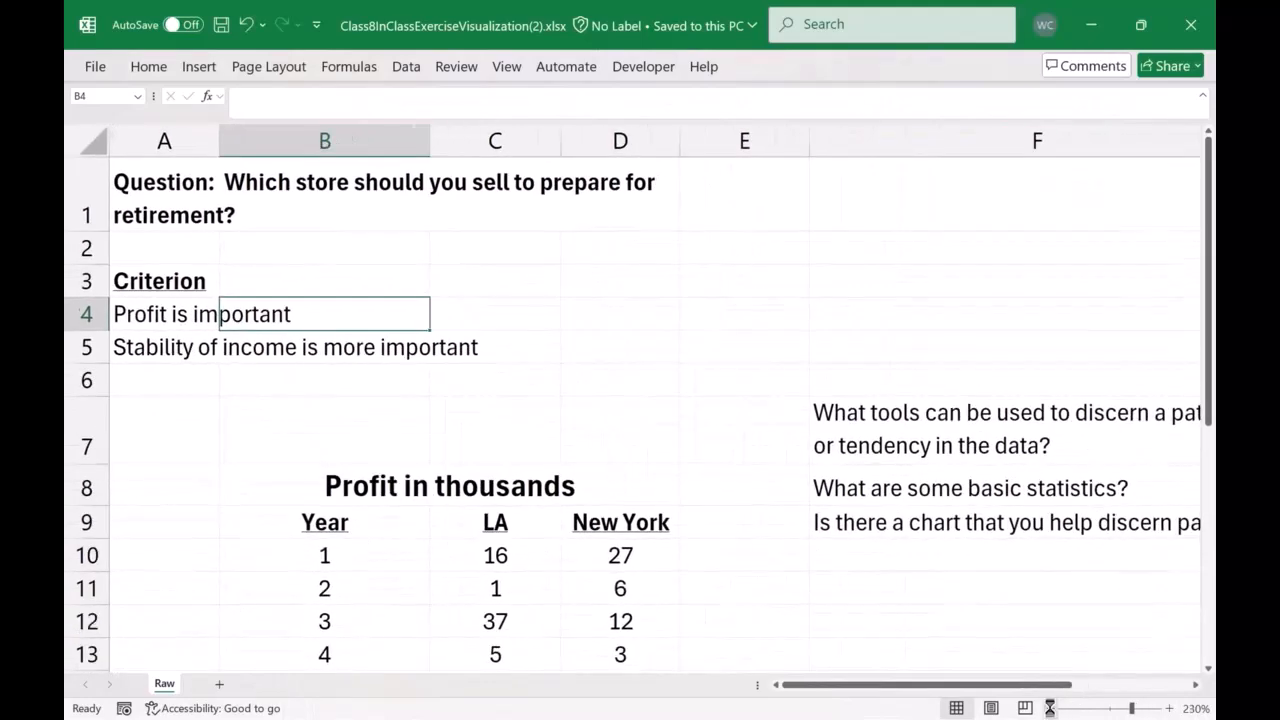
{"action": "left_click", "coordinate": [1051, 708]}
{"action": "left_click", "coordinate": [1051, 708]}
{"action": "left_click", "coordinate": [1051, 708]}
{"action": "left_click", "coordinate": [1051, 708]}
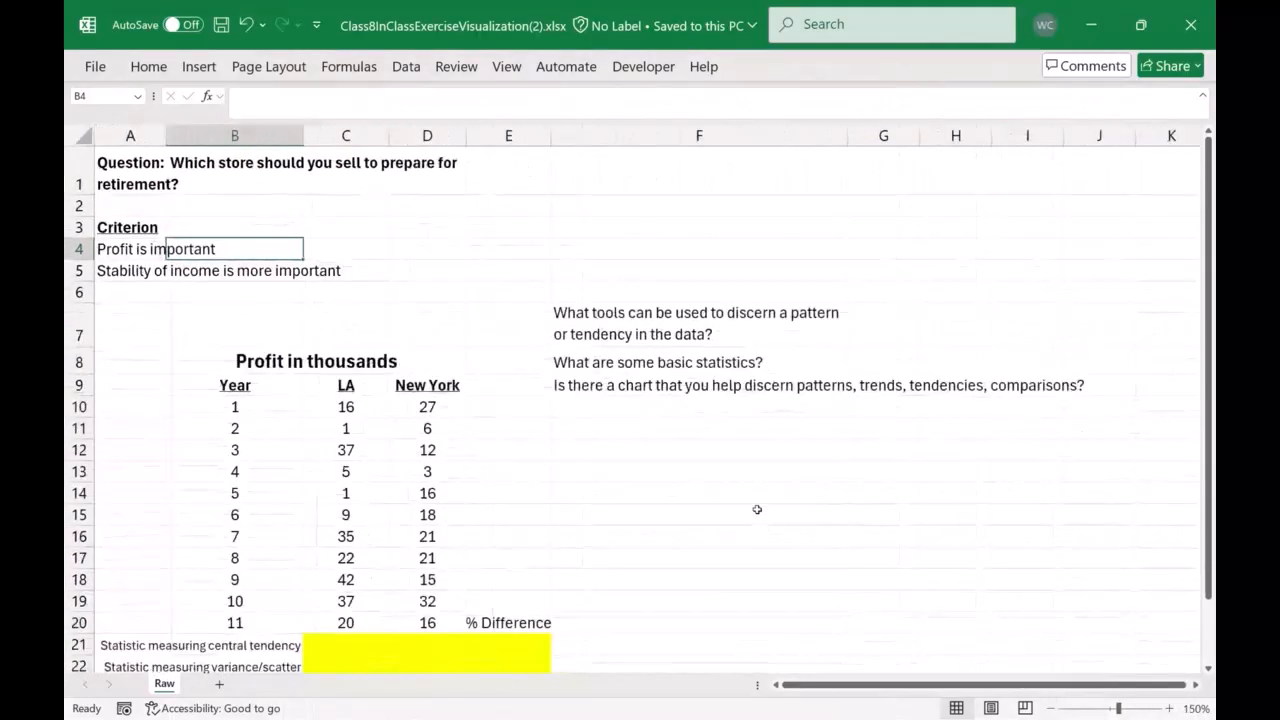
Fit the worksheet view to the "Profit in thousands" table in B8:D20 using Zoom to Selection.
{"action": "left_click_drag", "start_coordinate": [242, 362], "coordinate": [370, 620]}
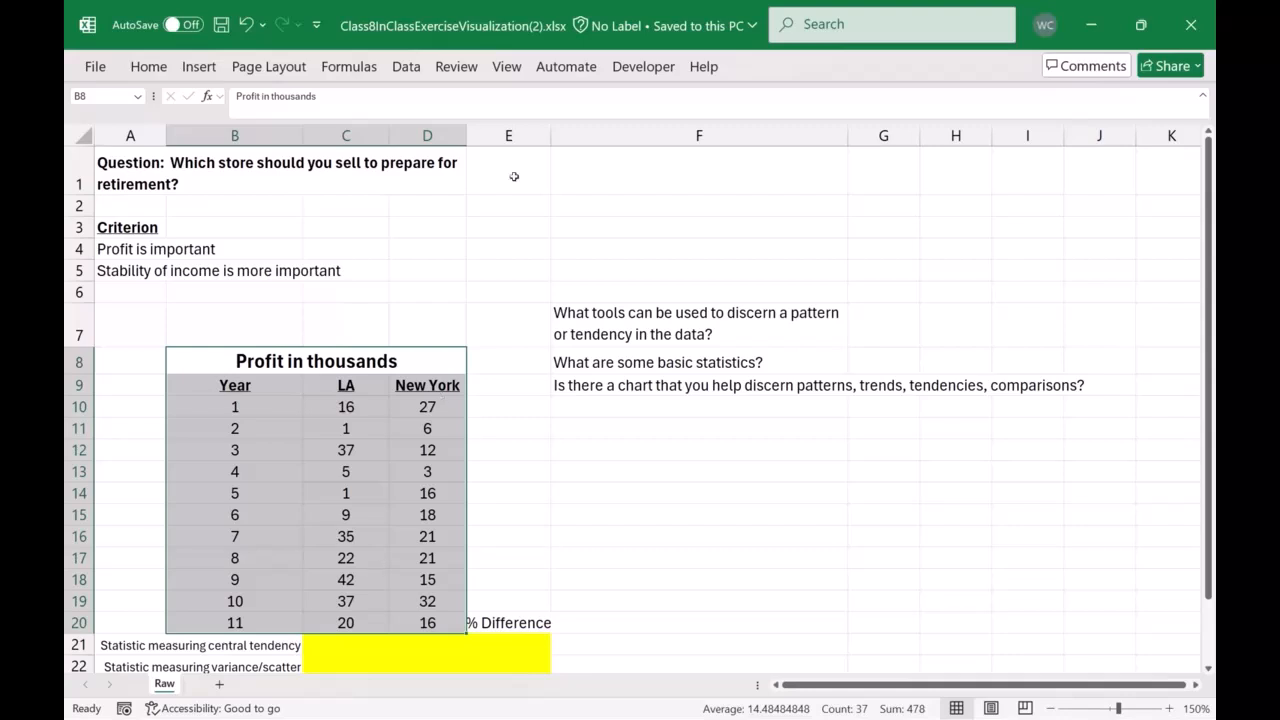
{"action": "left_click", "coordinate": [454, 63]}
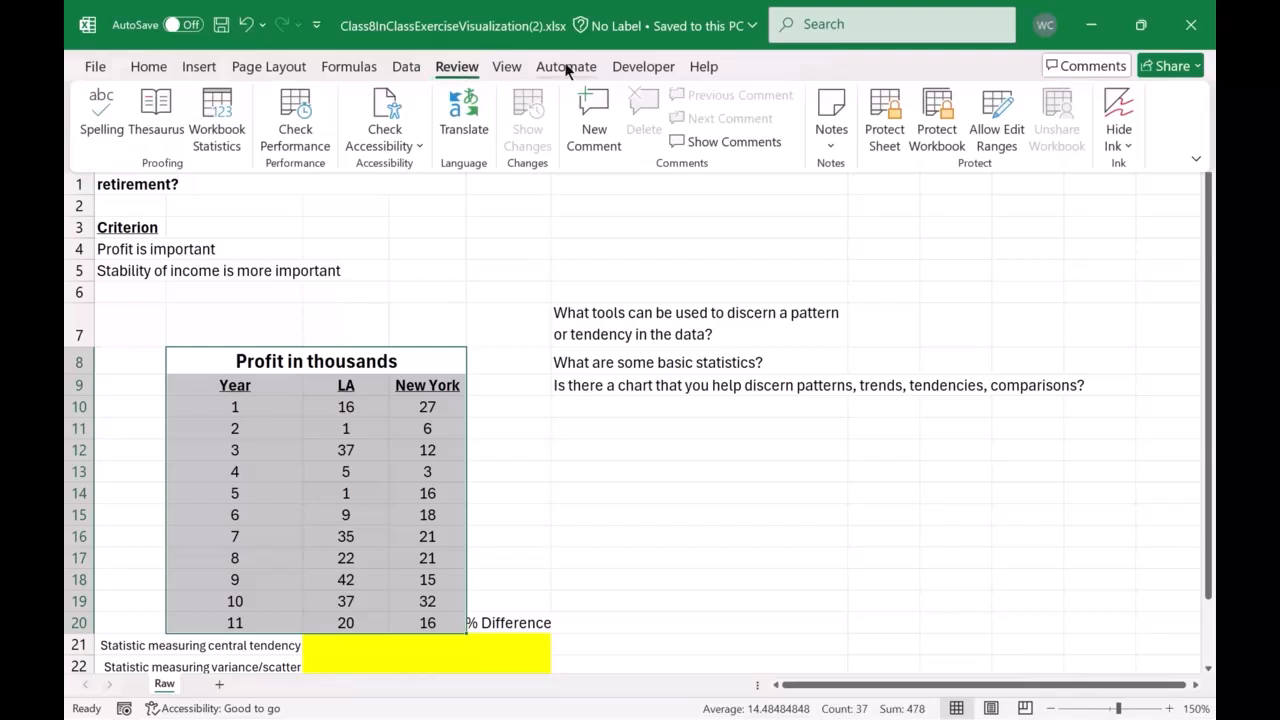
{"action": "left_click", "coordinate": [407, 67]}
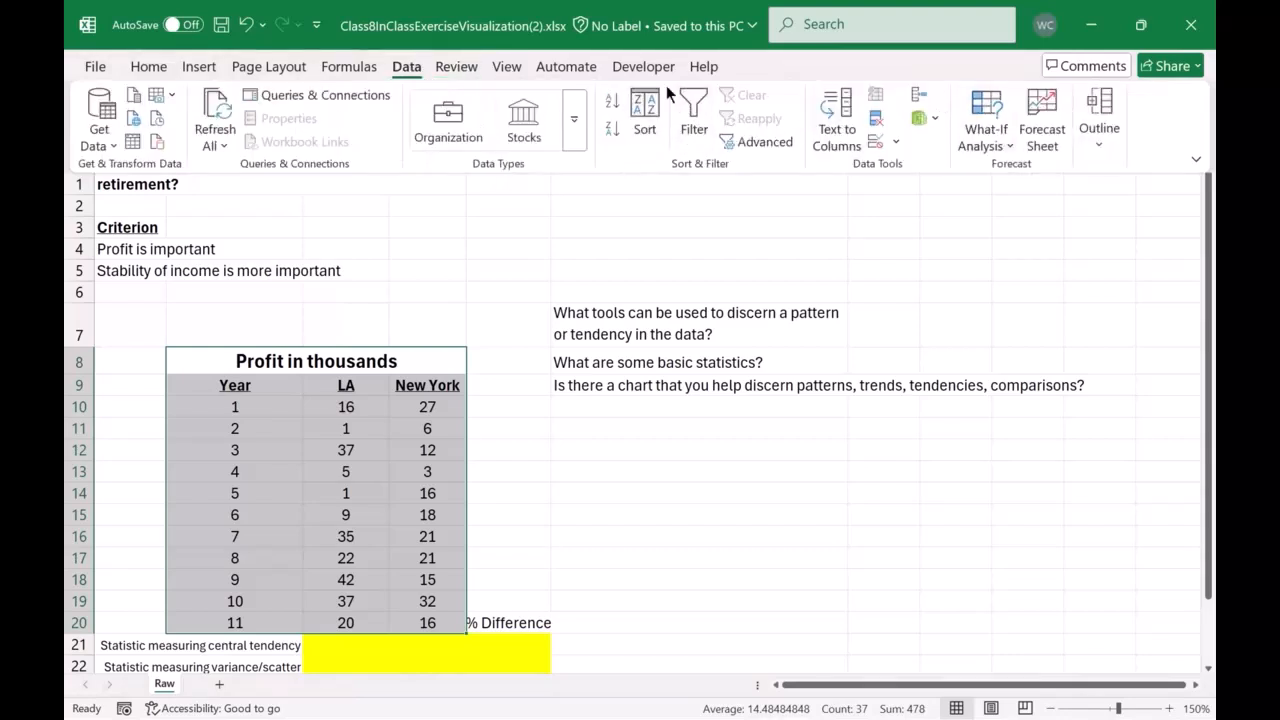
{"action": "left_click", "coordinate": [497, 67]}
{"action": "left_click", "coordinate": [795, 115]}
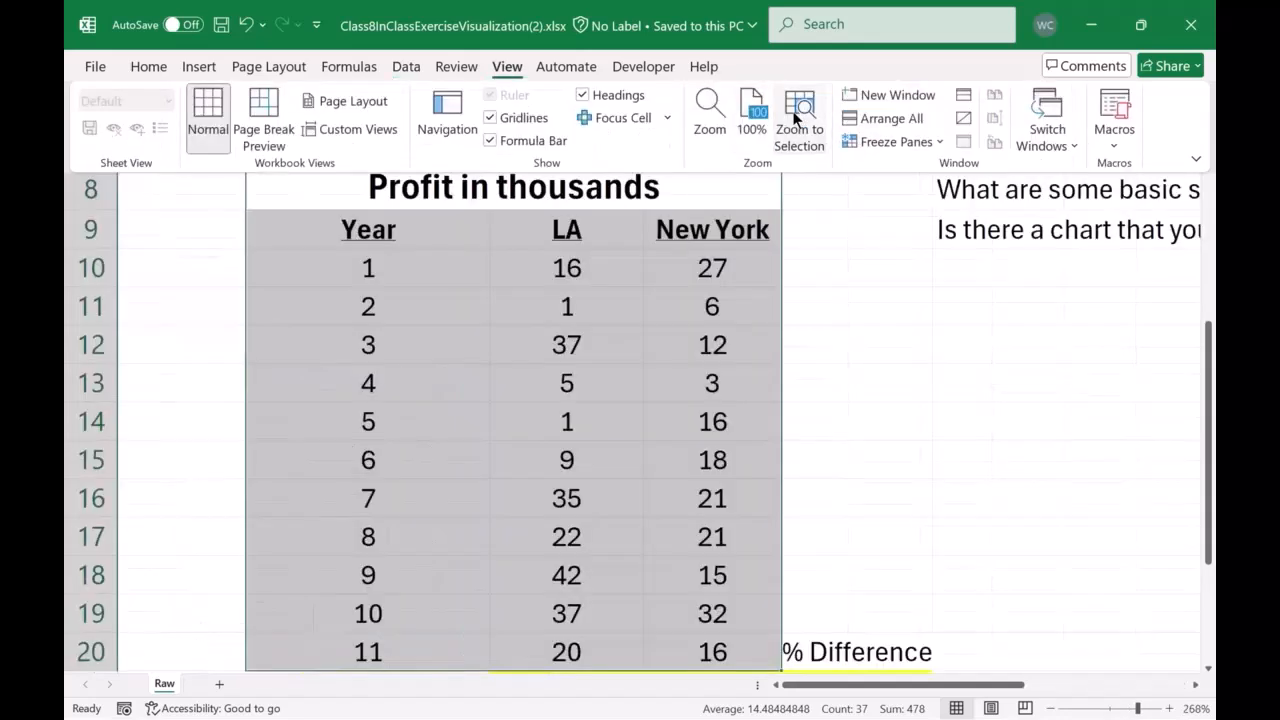
{"action": "left_click", "coordinate": [896, 422]}
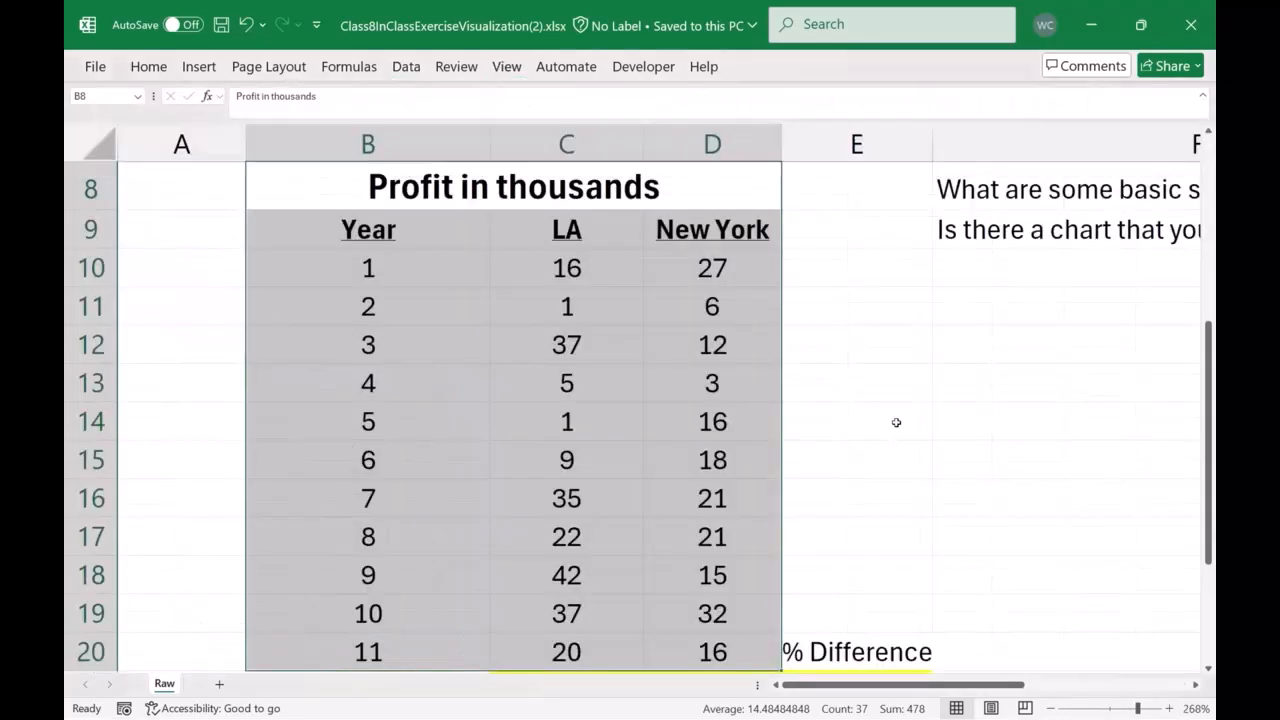
{"action": "left_click", "coordinate": [896, 422]}
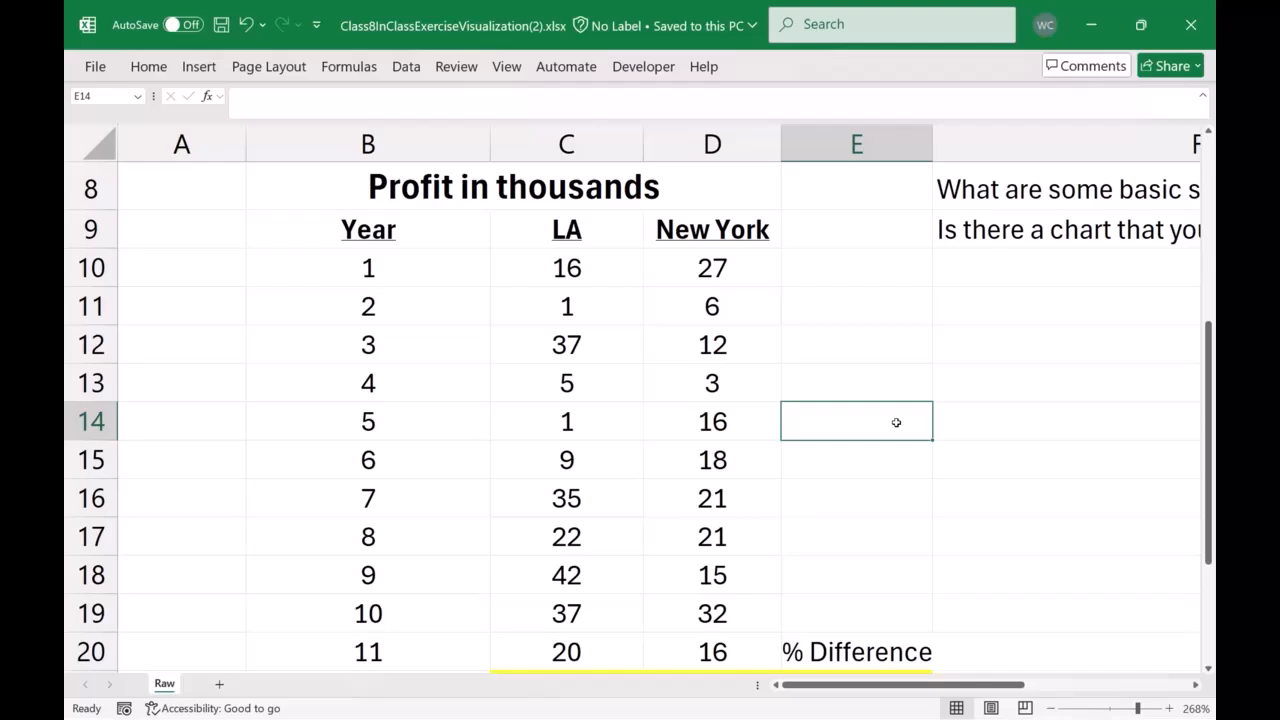
Replace the central tendency label in cell B21 with "Average".
{"action": "left_click", "coordinate": [714, 492]}
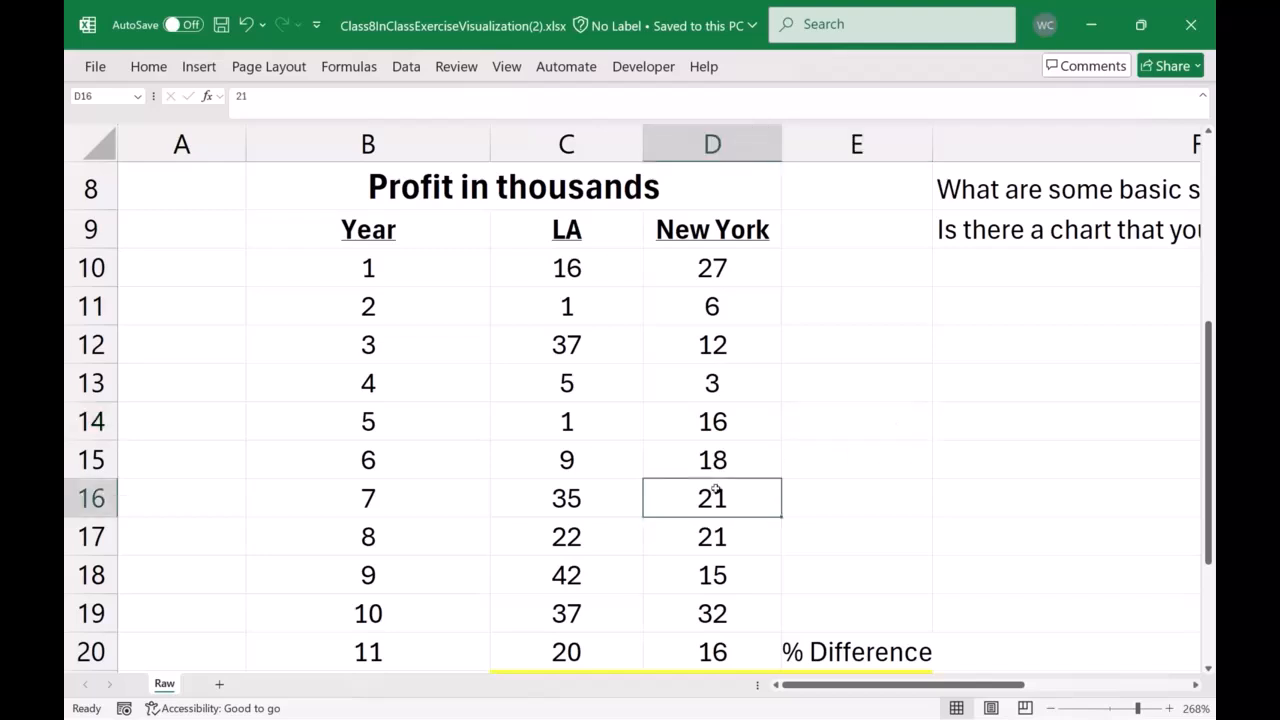
{"action": "scroll", "coordinate": [714, 488], "scroll_direction": "down", "scroll_amount": 3}
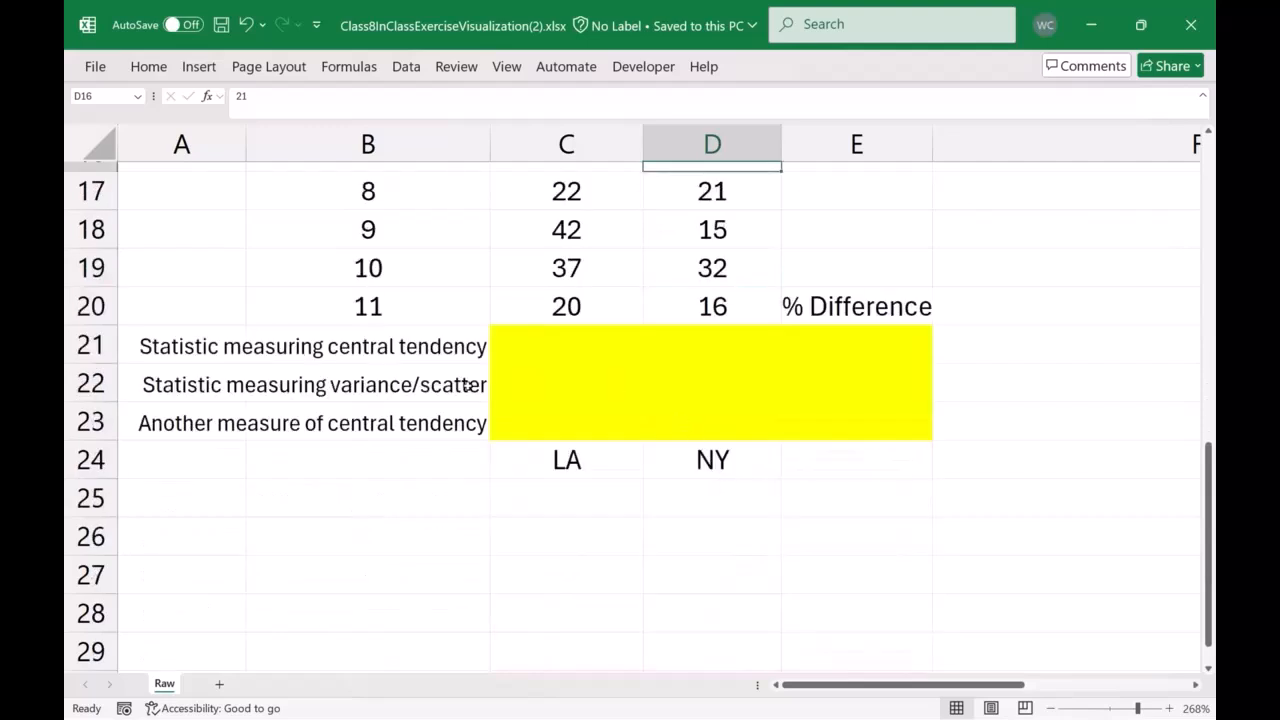
{"action": "left_click", "coordinate": [402, 350]}
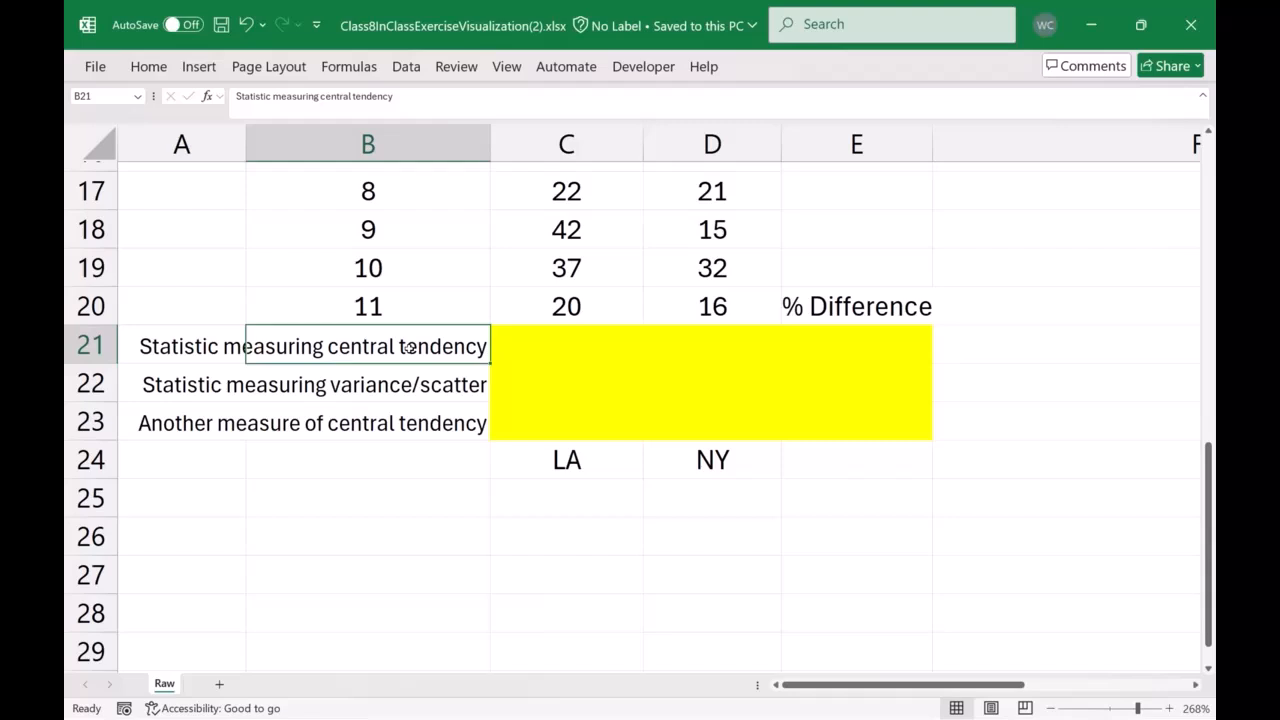
{"action": "type", "text": "A"}
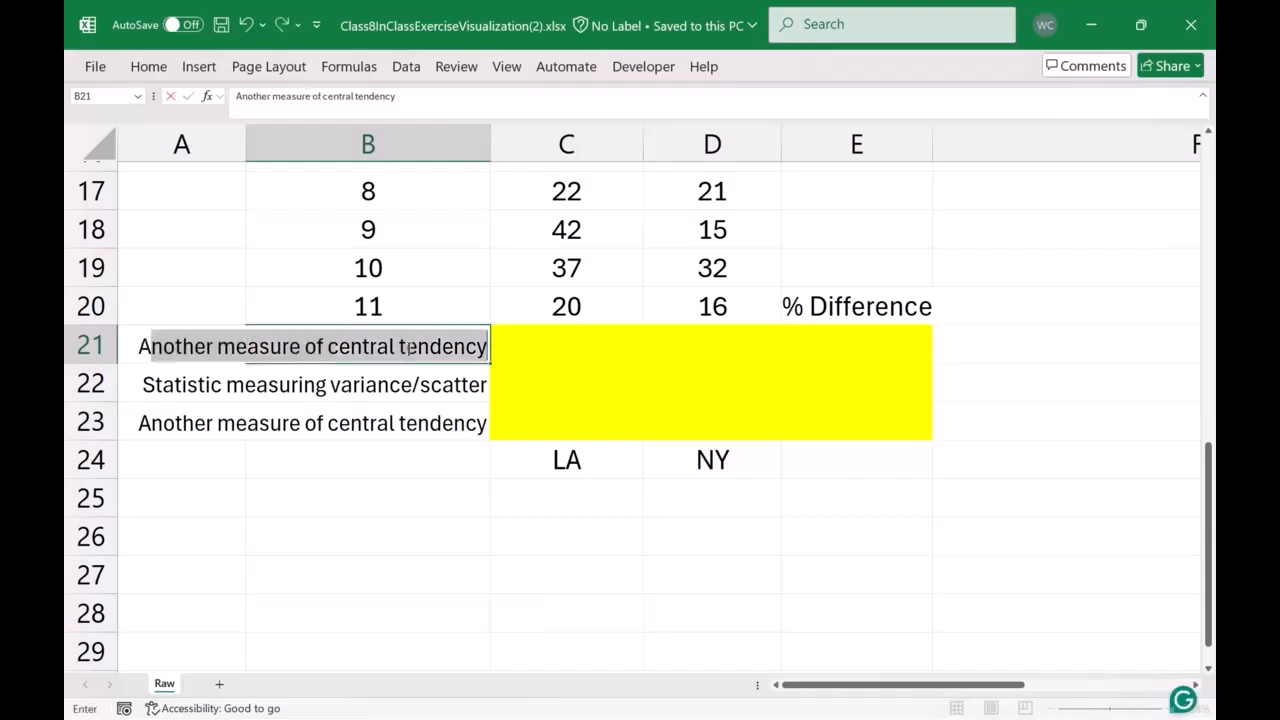
{"action": "key", "text": "BackSpace"}
{"action": "key", "text": "BackSpace"}
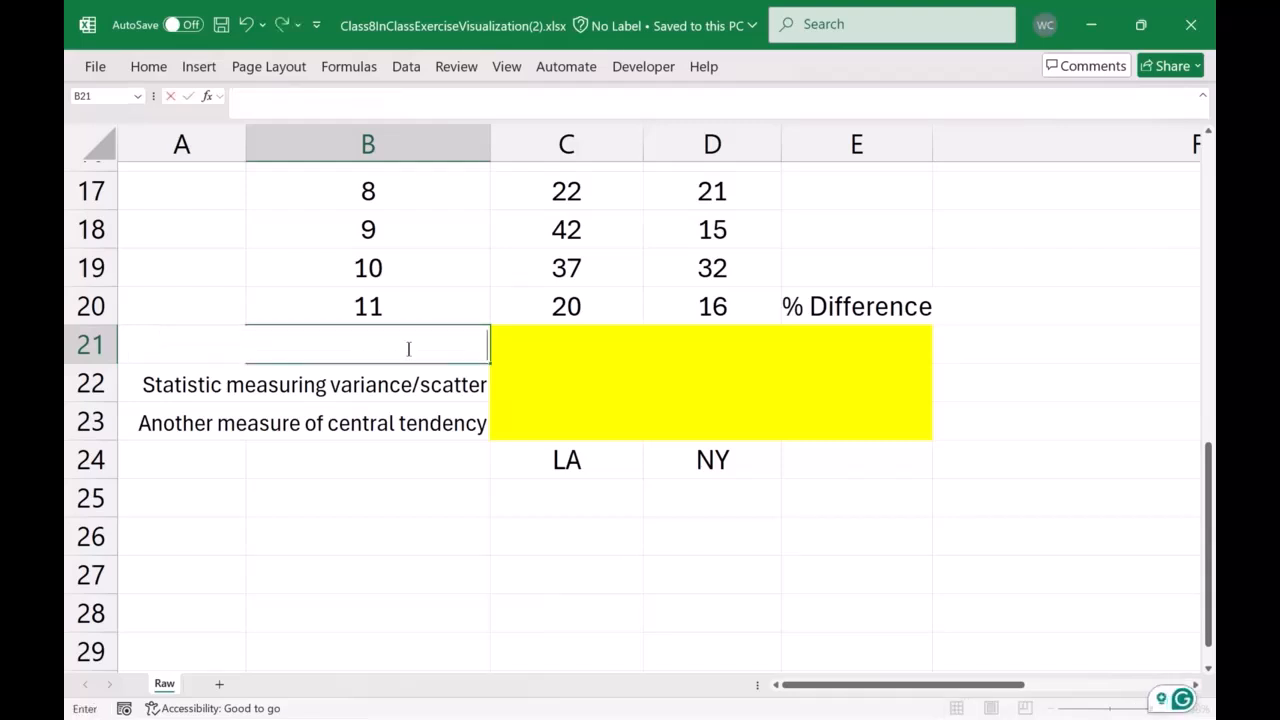
{"action": "type", "text": "Average"}
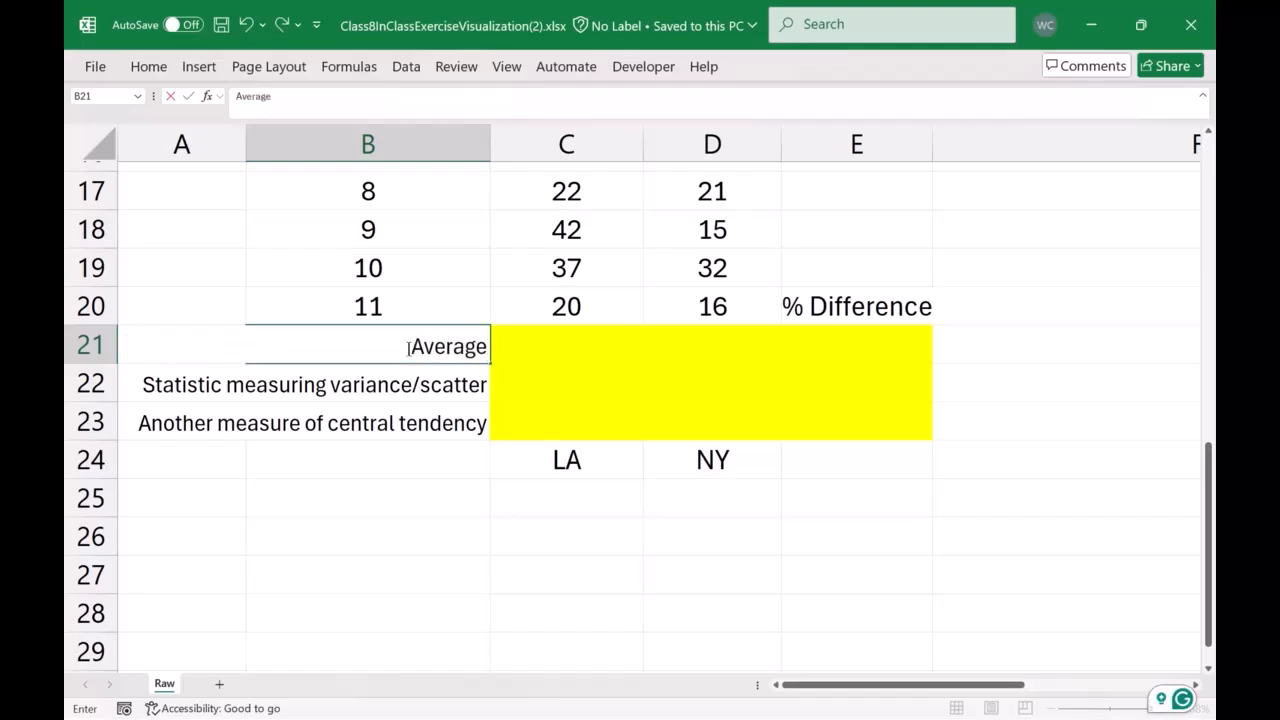
{"action": "key", "text": "Return"}
{"action": "key", "text": "Up"}
{"action": "key", "text": "Right"}
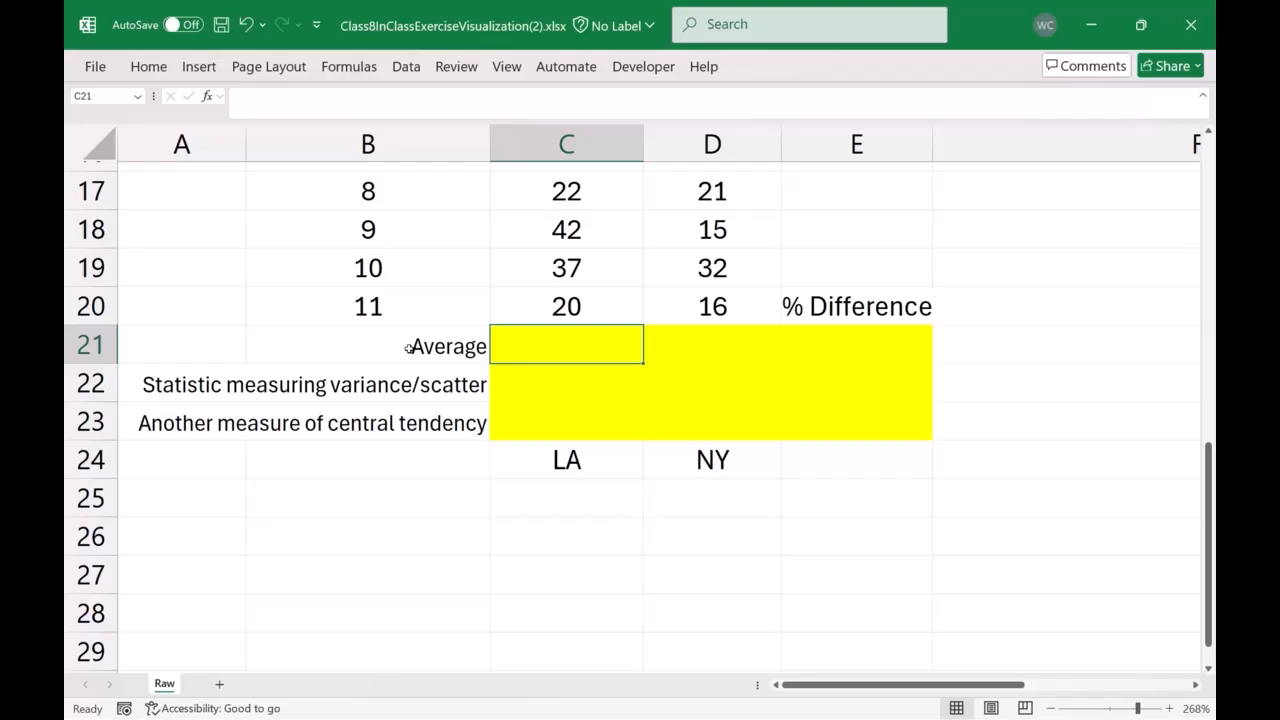
{"action": "key", "text": "Up"}
{"action": "key", "text": "Up"}
{"action": "key", "text": "Up"}
{"action": "key", "text": "Up"}
{"action": "key", "text": "Up"}
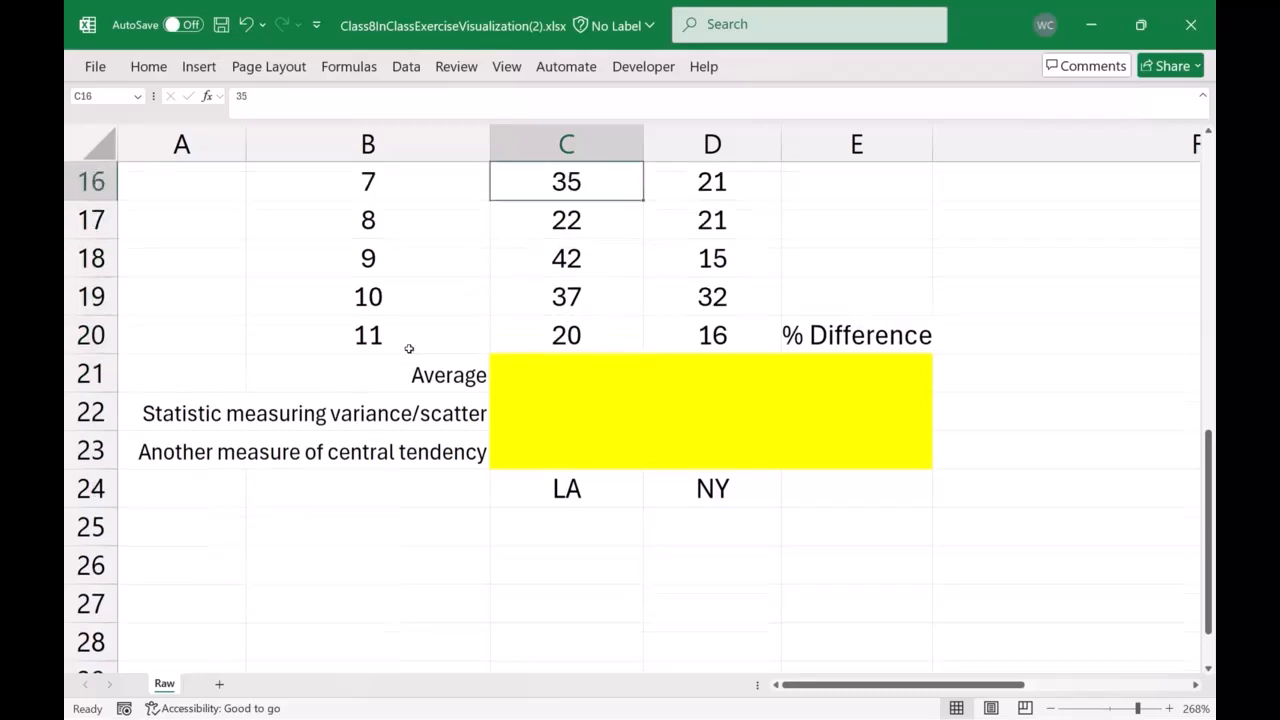
{"action": "key", "text": "Down"}
{"action": "key", "text": "Down"}
{"action": "key", "text": "Down"}
{"action": "key", "text": "Down"}
{"action": "key", "text": "Down"}
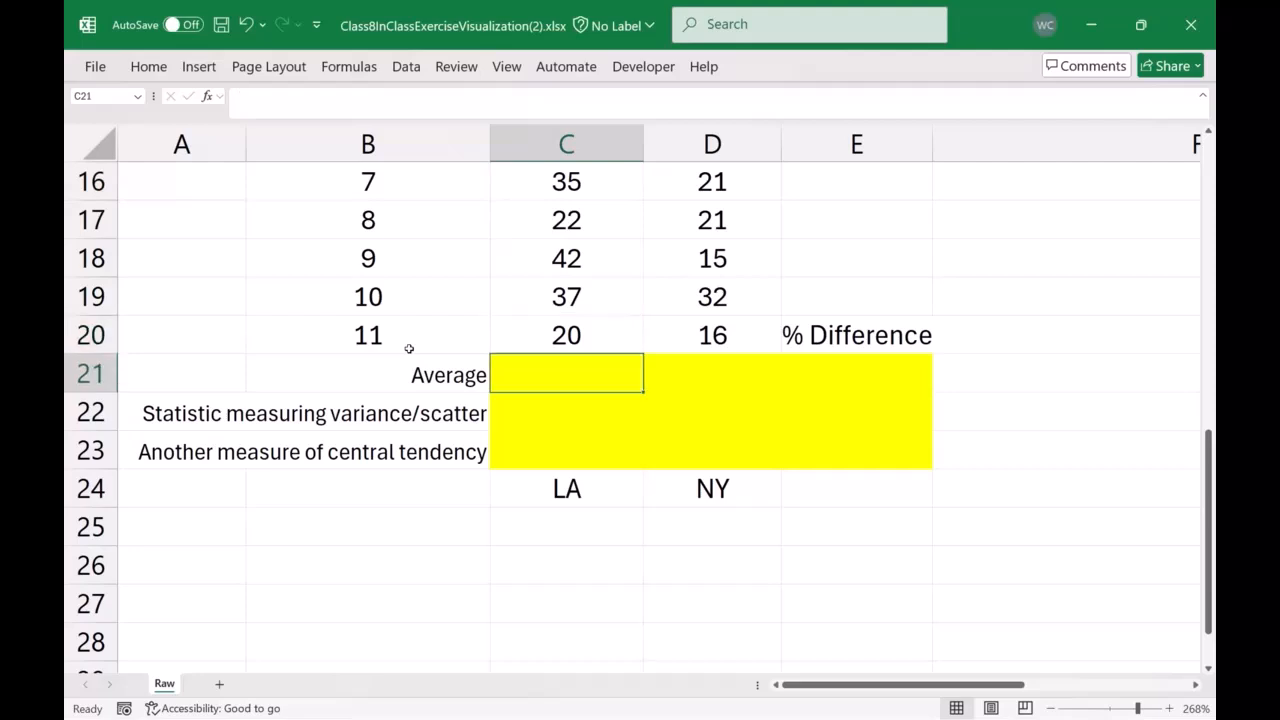
{"action": "type", "text": "="}
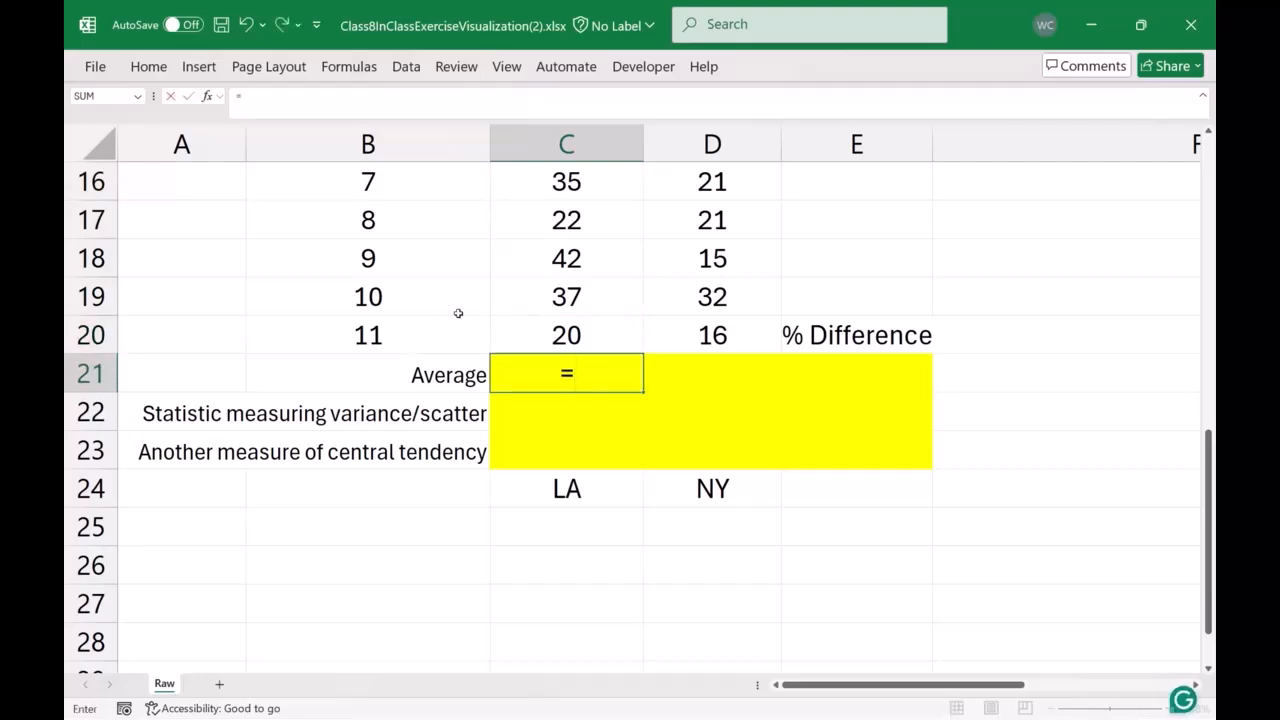
{"action": "key", "text": "Escape"}
{"action": "key", "text": "Up"}
{"action": "key", "text": "Up"}
{"action": "key", "text": "Up"}
{"action": "key", "text": "Up"}
{"action": "key", "text": "Up"}
{"action": "key", "text": "Up"}
{"action": "key", "text": "Down"}
{"action": "key", "text": "Down"}
{"action": "key", "text": "Down"}
{"action": "key", "text": "Down"}
{"action": "key", "text": "Down"}
{"action": "key", "text": "Down"}
{"action": "key", "text": "Down"}
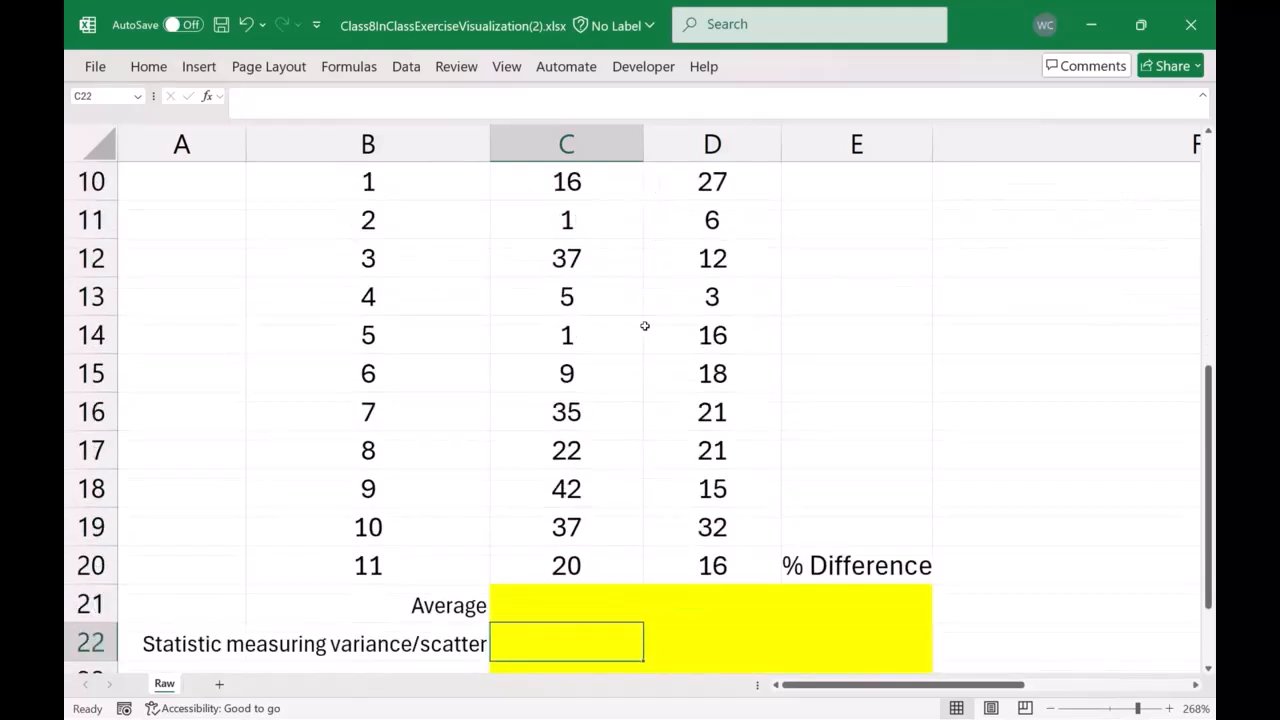
{"action": "key", "text": "Up"}
Calculate the LA average in cell C21 with the formula =SUM(C10:C20)/COUNT(C10:C20).
{"action": "type", "text": "="}
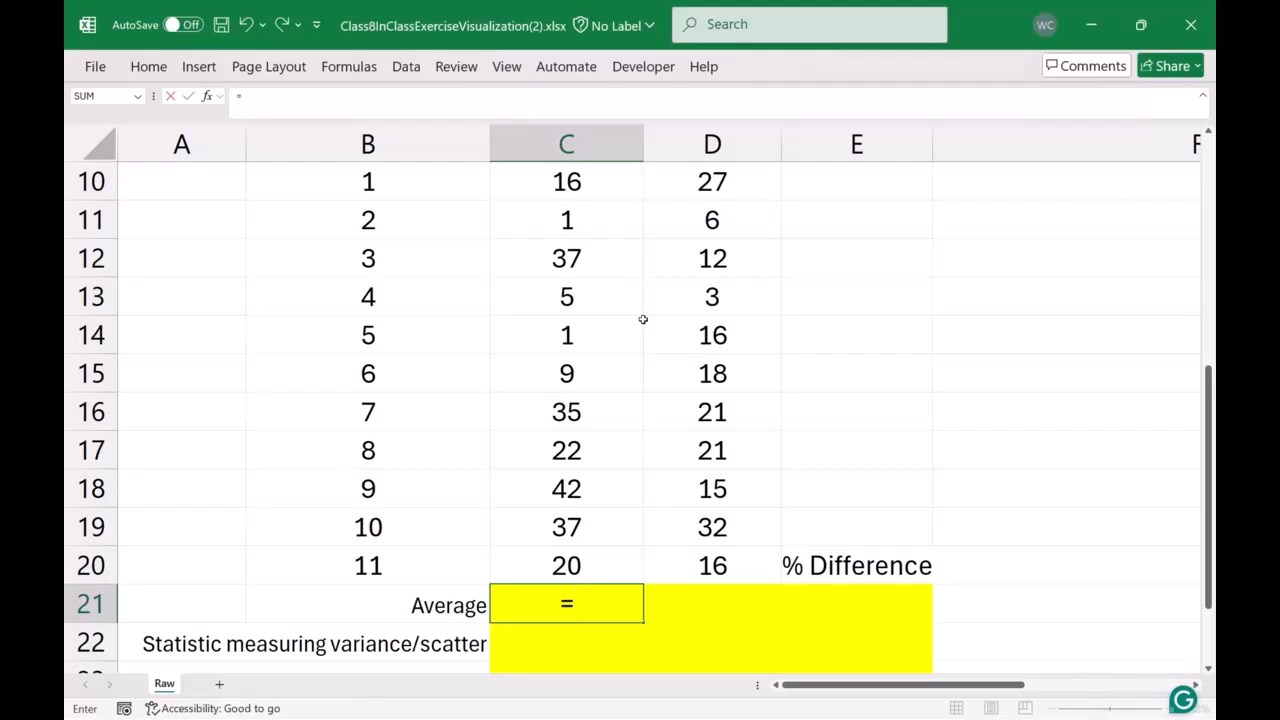
{"action": "type", "text": "sum("}
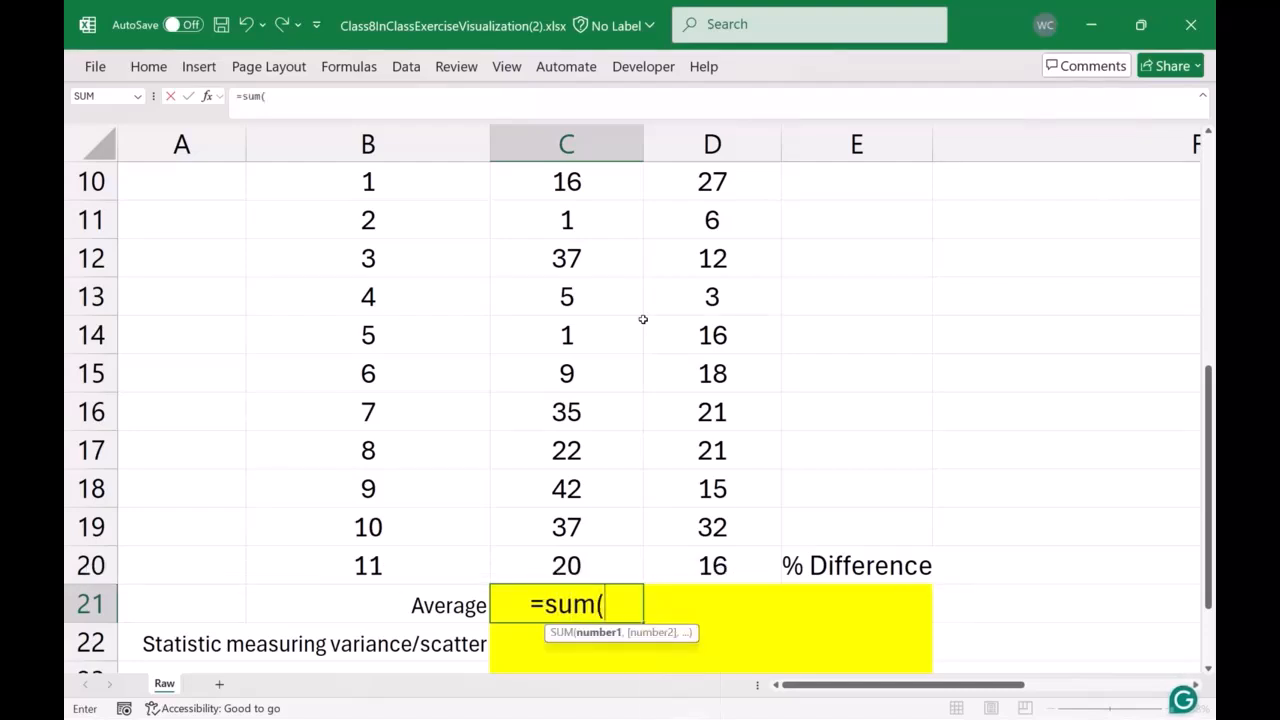
{"action": "left_click_drag", "start_coordinate": [600, 565], "coordinate": [600, 220]}
{"action": "type", "text": ")/count"}
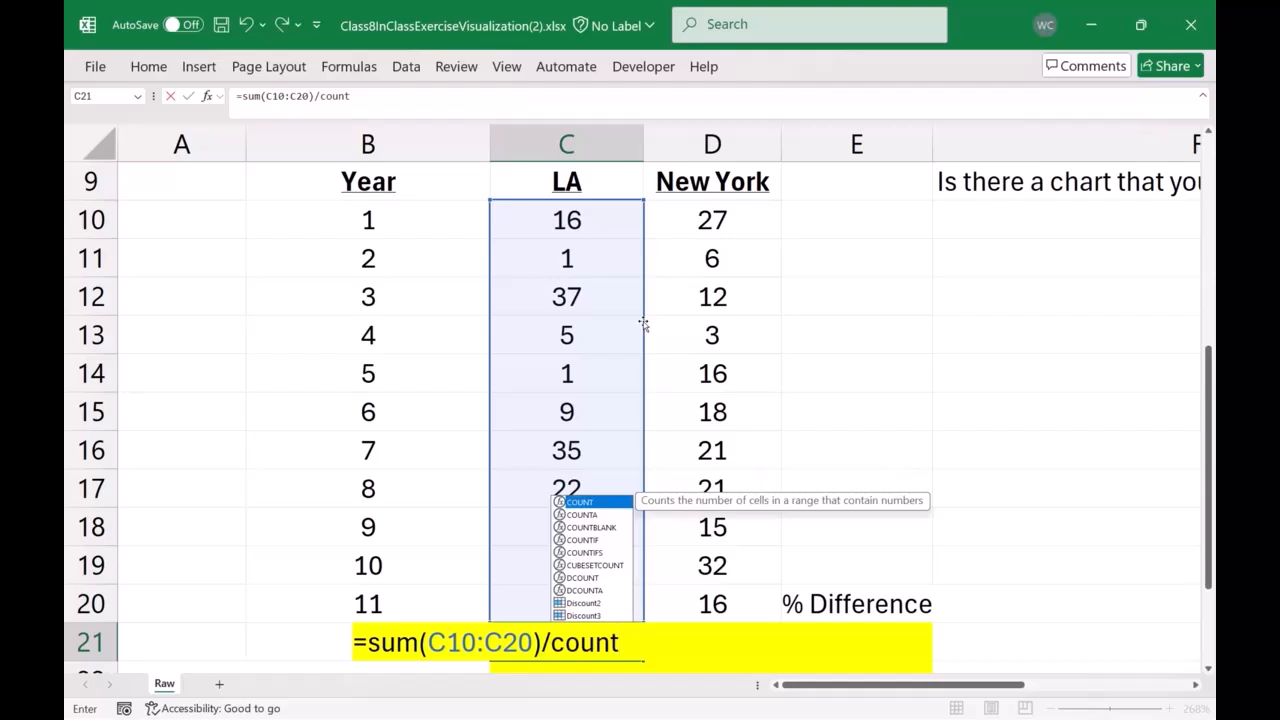
{"action": "type", "text": "("}
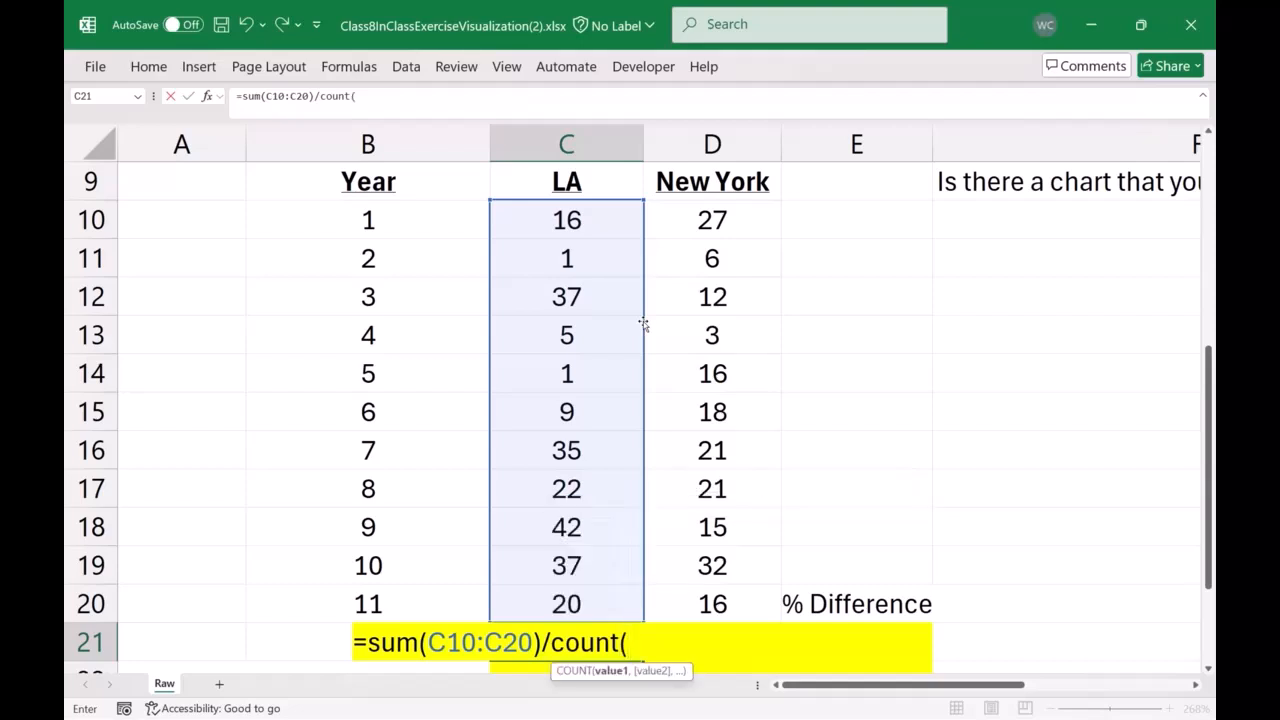
{"action": "left_click_drag", "start_coordinate": [569, 220], "coordinate": [514, 596]}
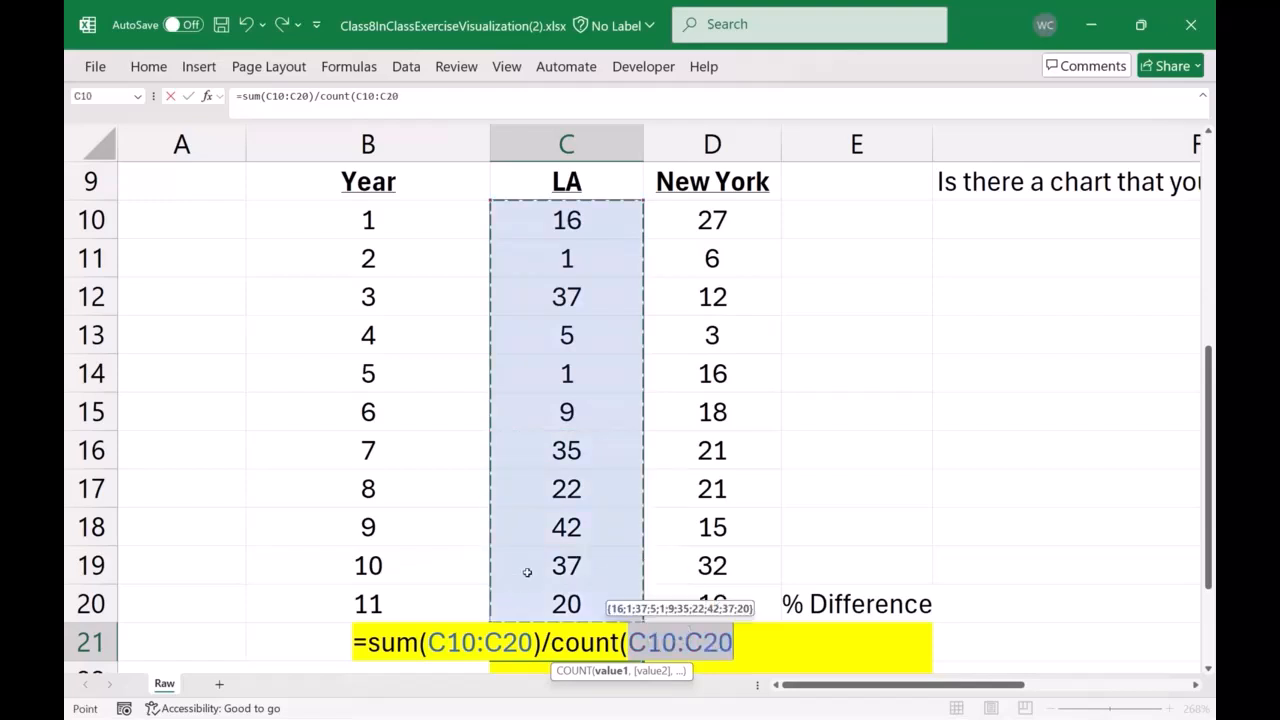
{"action": "key", "text": "Return"}
{"action": "left_click", "coordinate": [614, 423]}
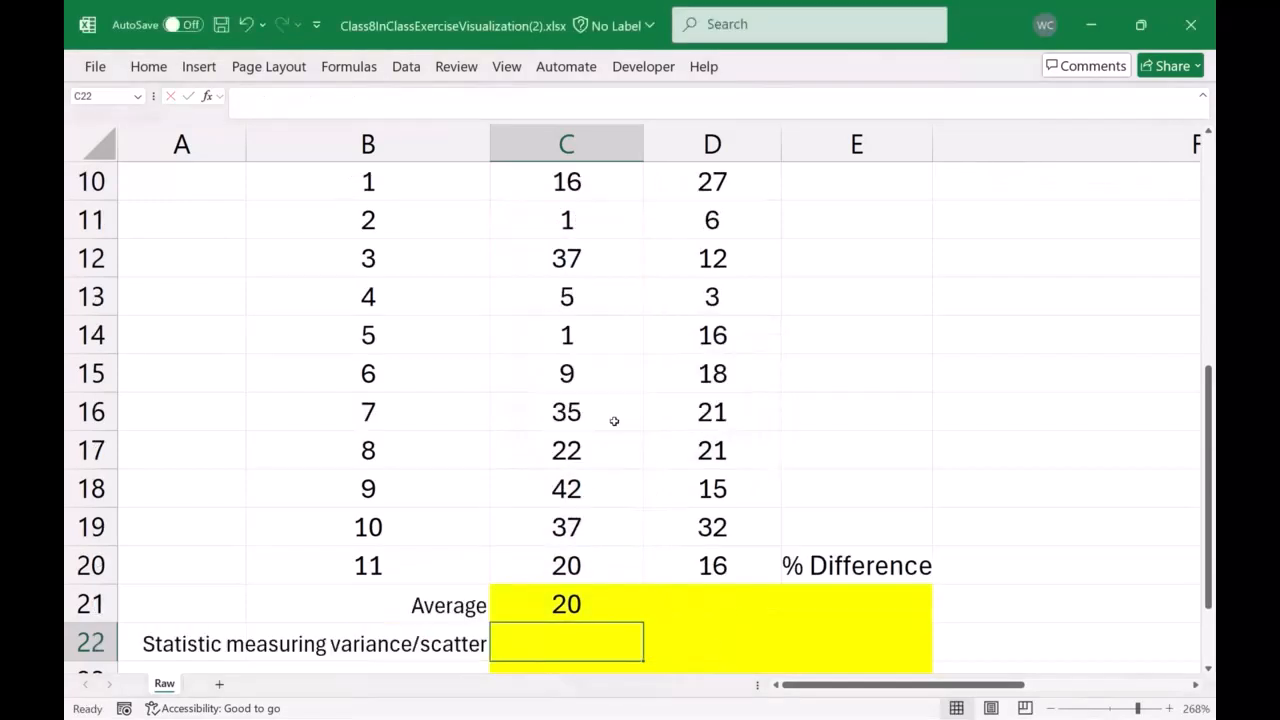
{"action": "left_click", "coordinate": [569, 614]}
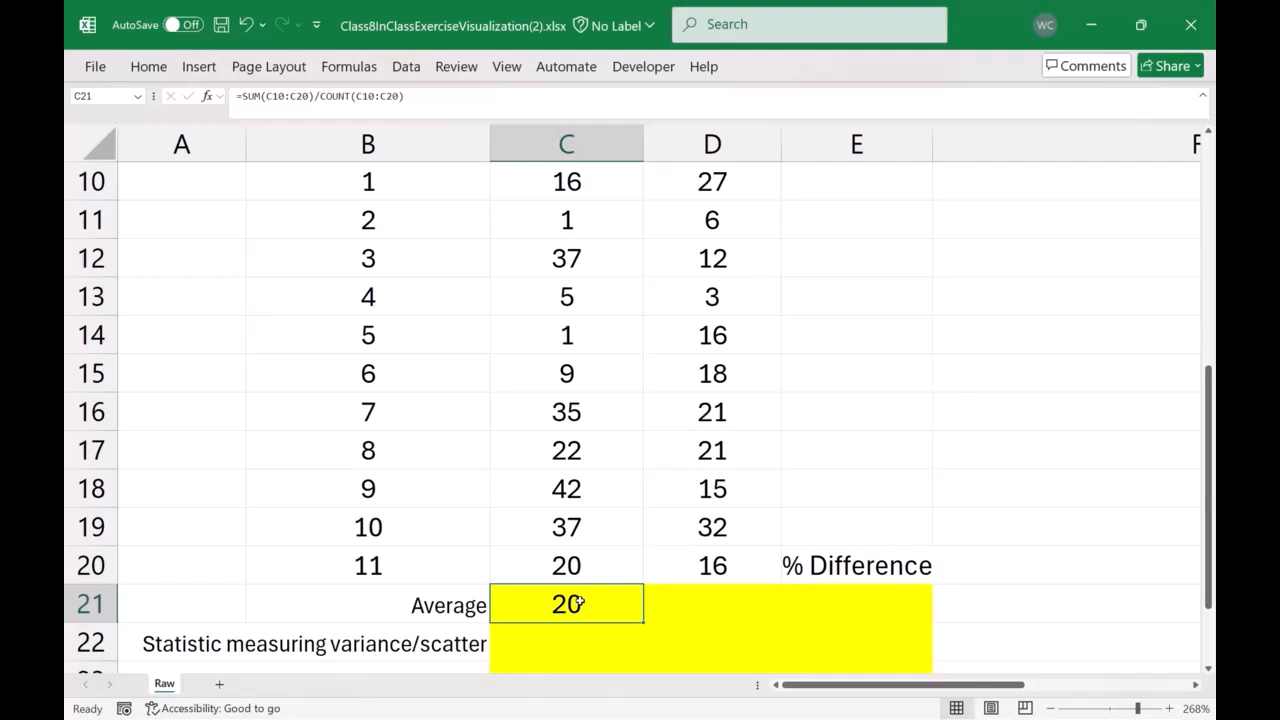
{"action": "key", "text": "Delete"}
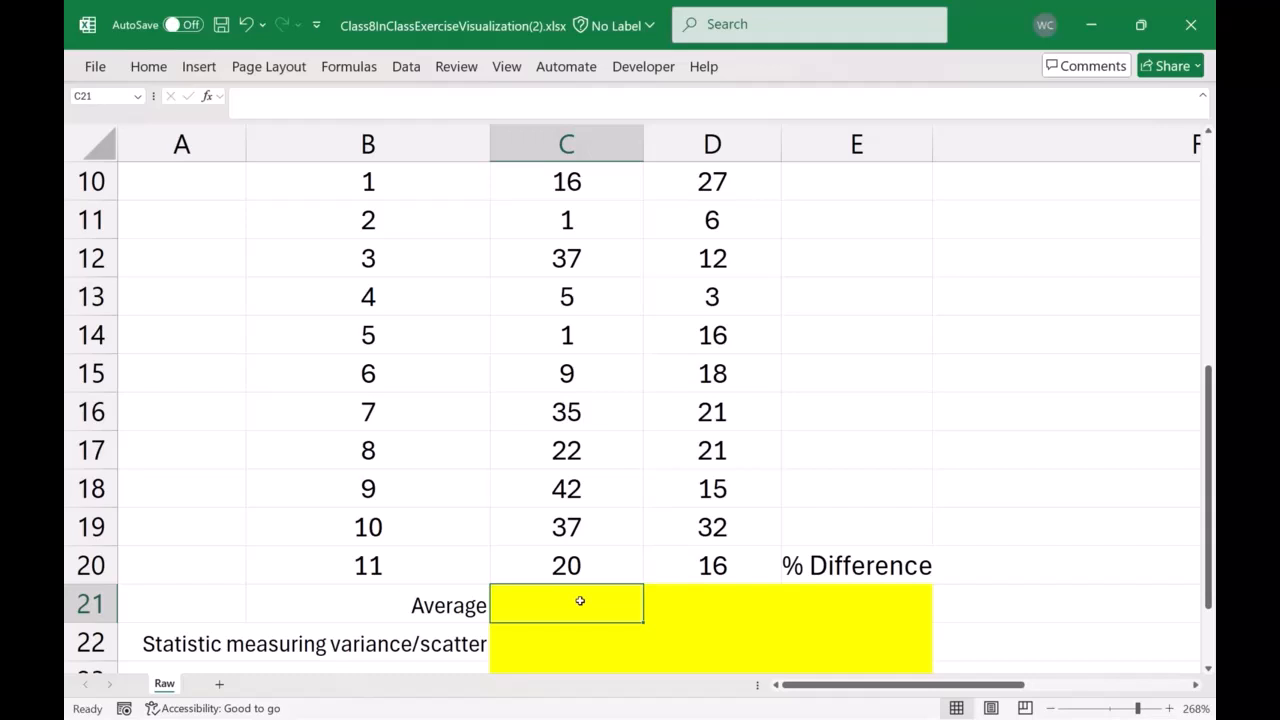
{"action": "type", "text": "=av"}
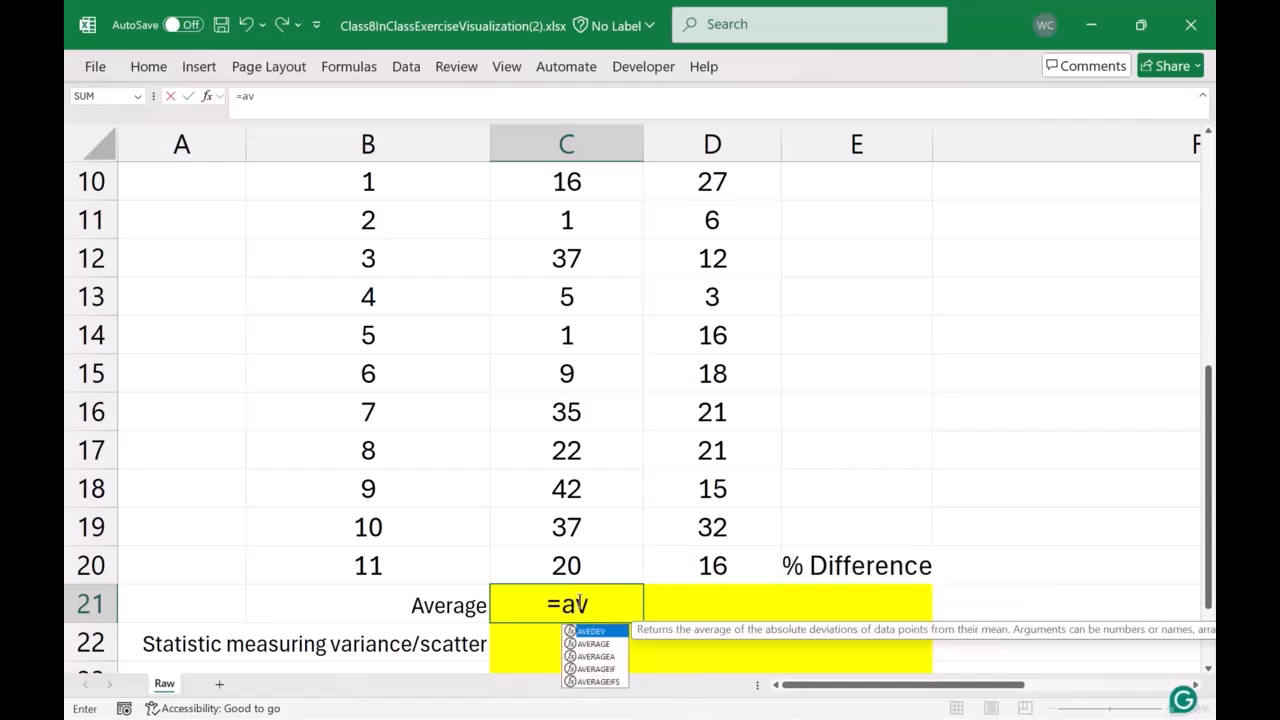
{"action": "type", "text": "erag"}
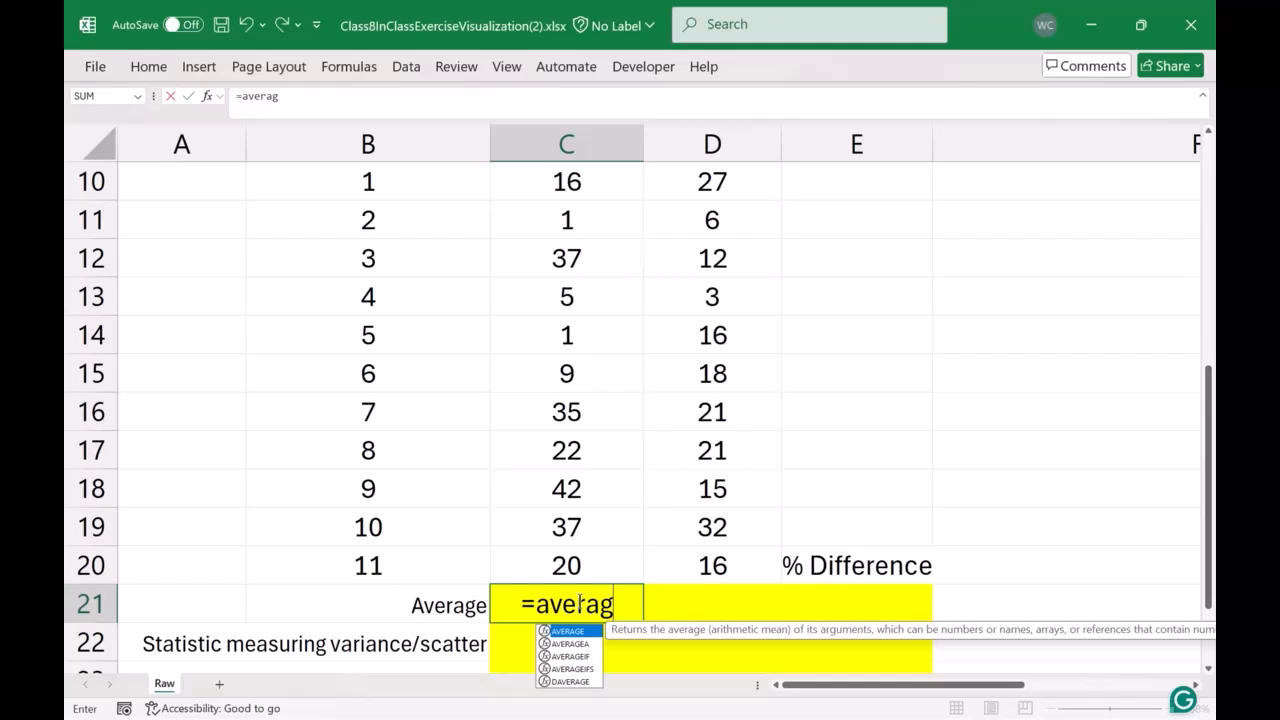
{"action": "key", "text": "BackSpace"}
{"action": "key", "text": "BackSpace"}
{"action": "key", "text": "BackSpace"}
{"action": "key", "text": "BackSpace"}
{"action": "key", "text": "BackSpace"}
{"action": "key", "text": "BackSpace"}
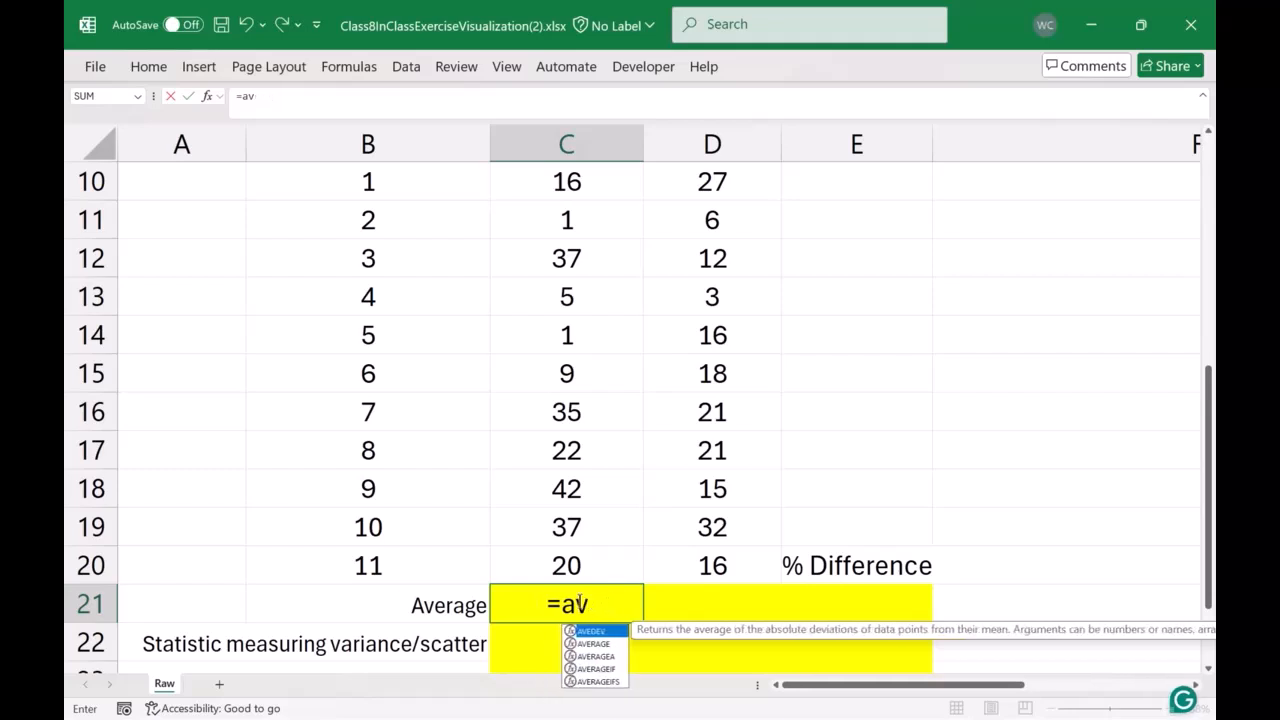
{"action": "type", "text": "em"}
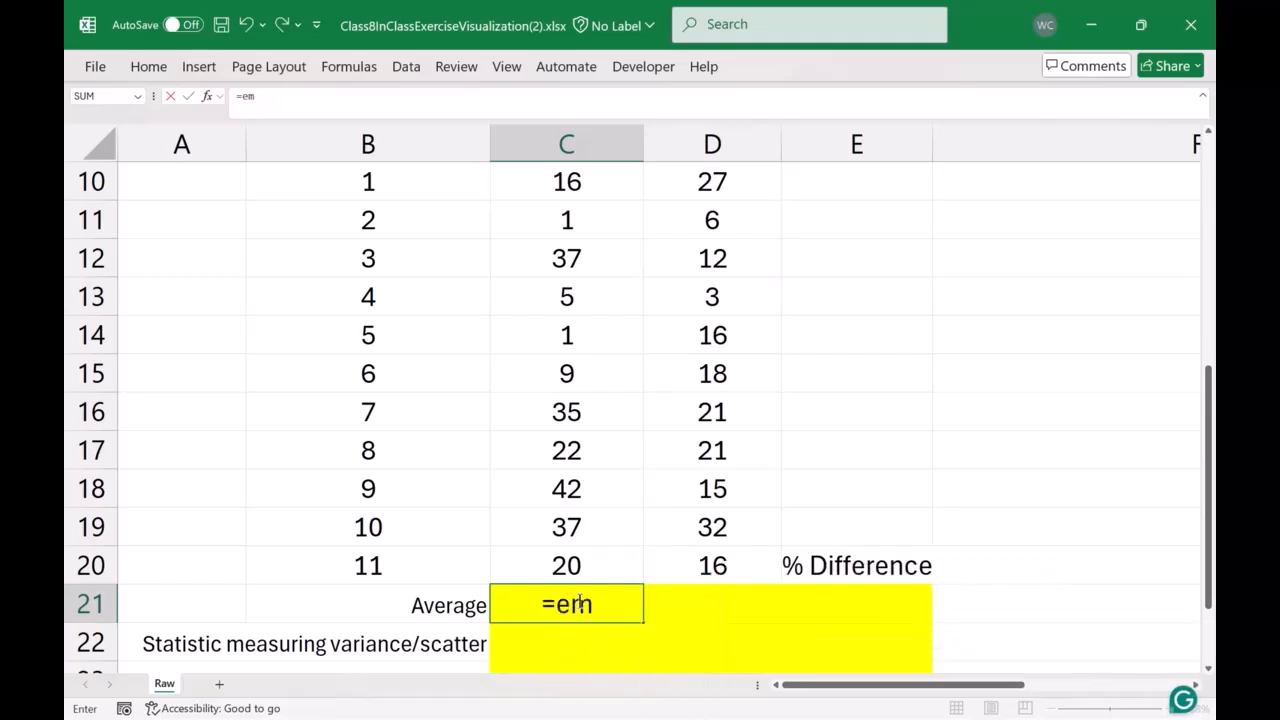
{"action": "key", "text": "BackSpace"}
{"action": "key", "text": "BackSpace"}
{"action": "type", "text": "mean"}
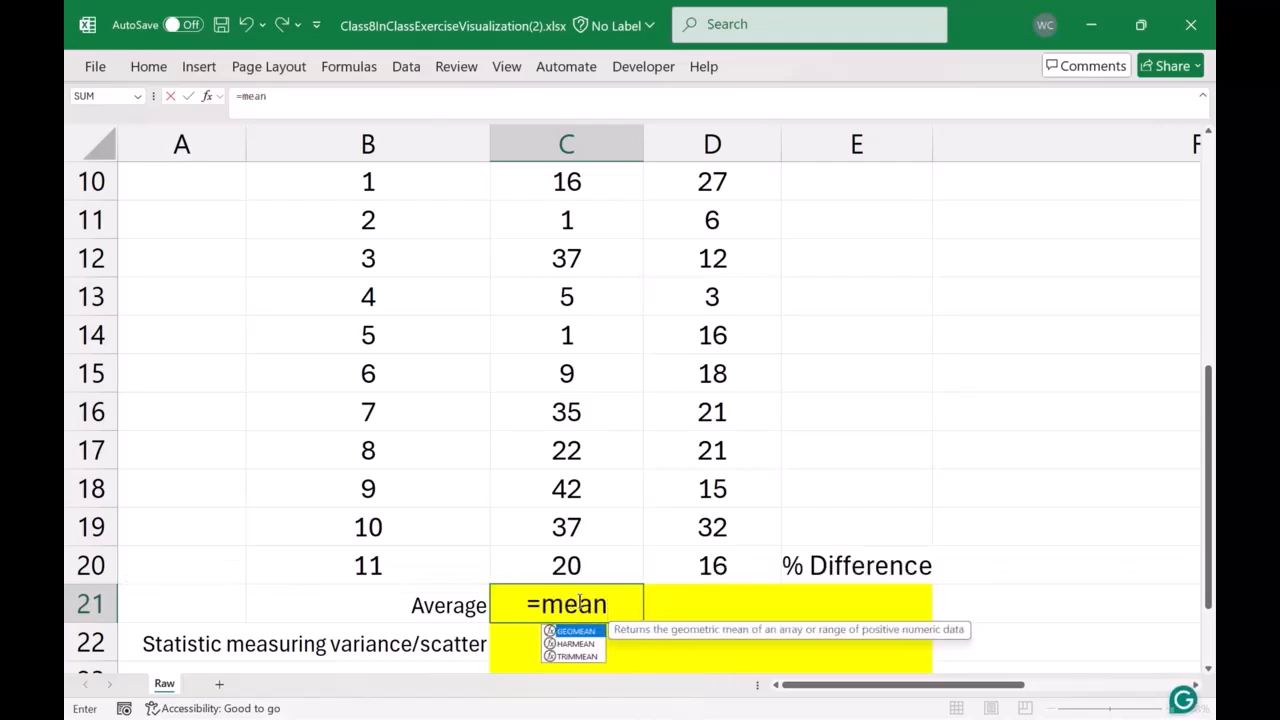
{"action": "key", "text": "BackSpace"}
{"action": "key", "text": "BackSpace"}
{"action": "key", "text": "BackSpace"}
{"action": "key", "text": "BackSpace"}
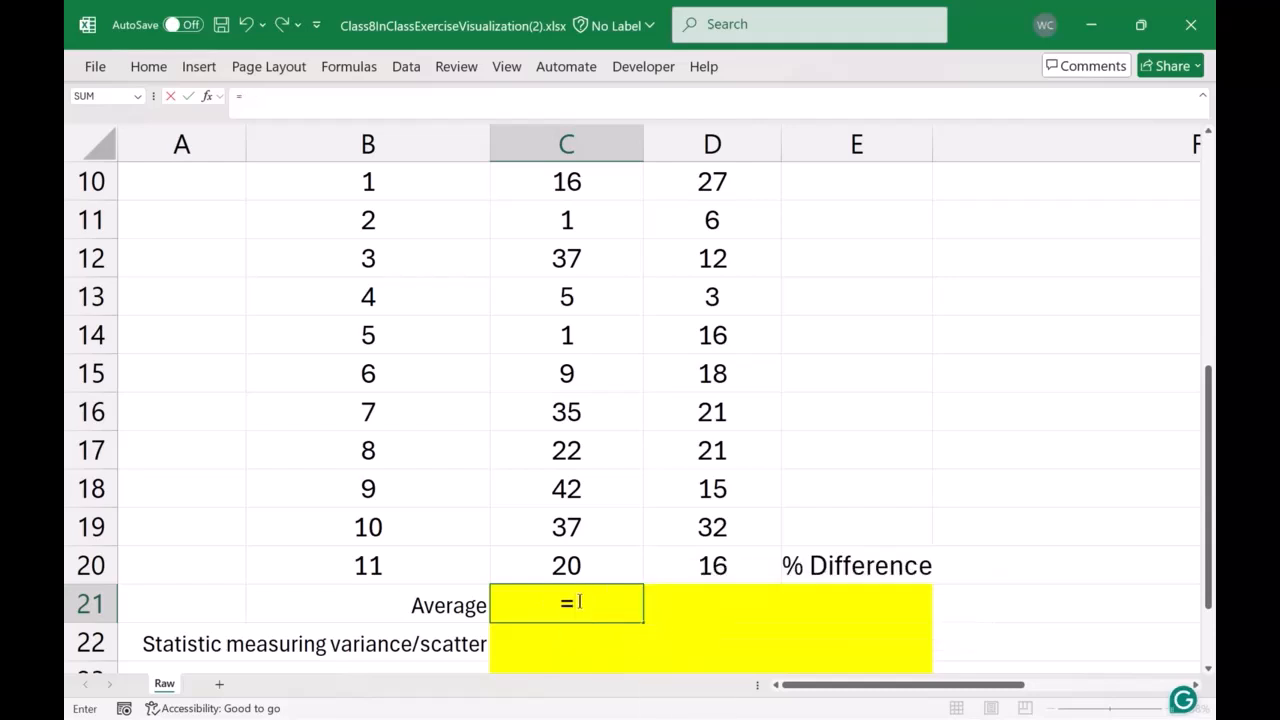
Calculate the LA average in cell C21 with =AVERAGE(C10:C20) and fill the formula across to New York in D21.
{"action": "type", "text": "average("}
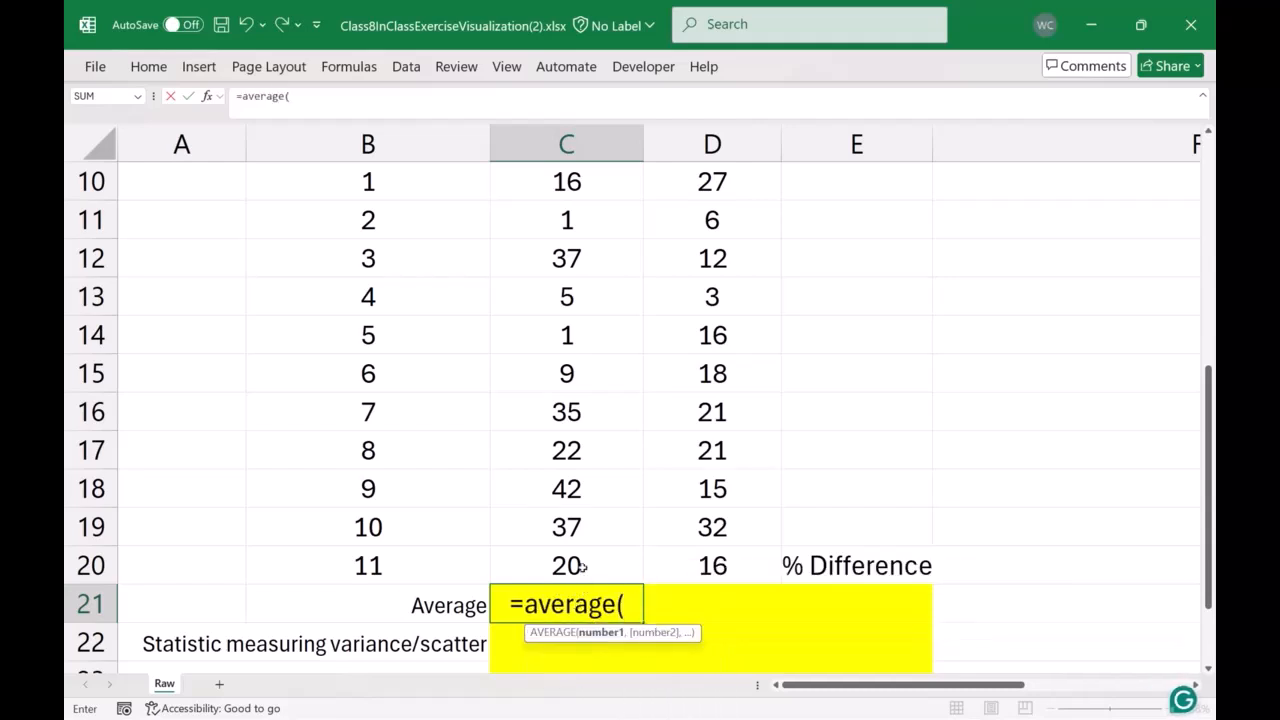
{"action": "left_click_drag", "start_coordinate": [582, 566], "coordinate": [563, 336]}
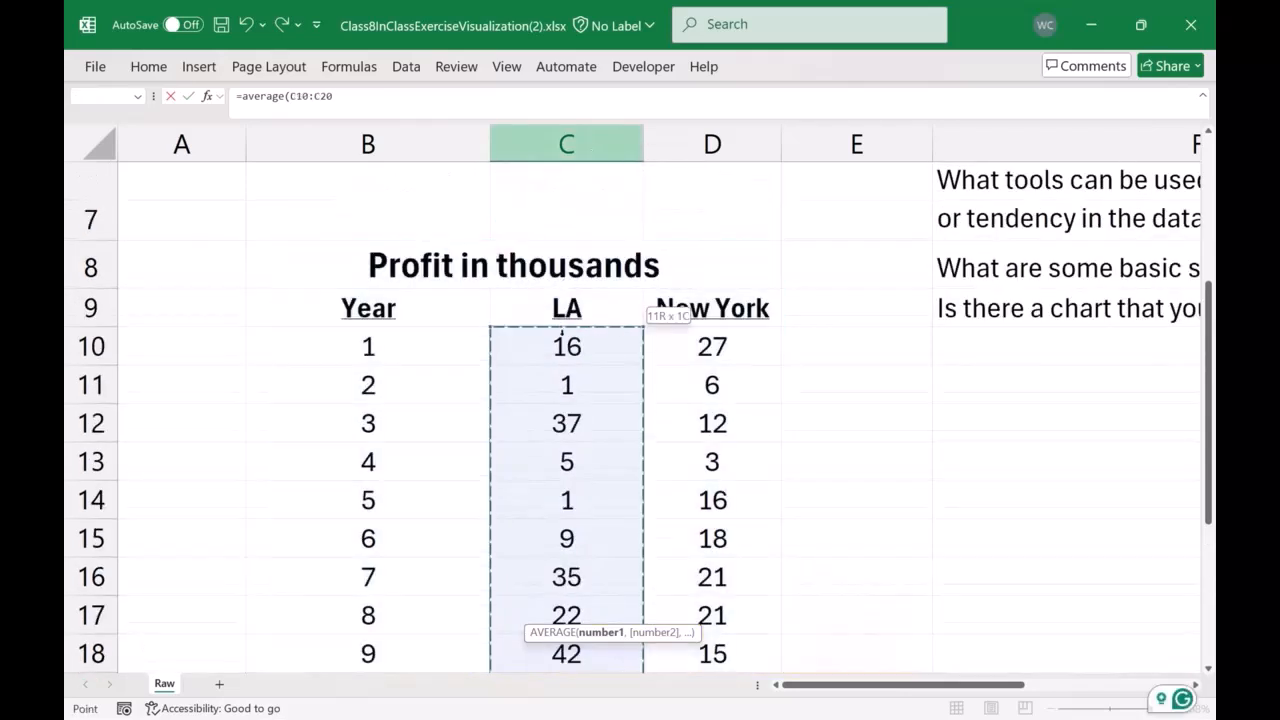
{"action": "key", "text": "Return"}
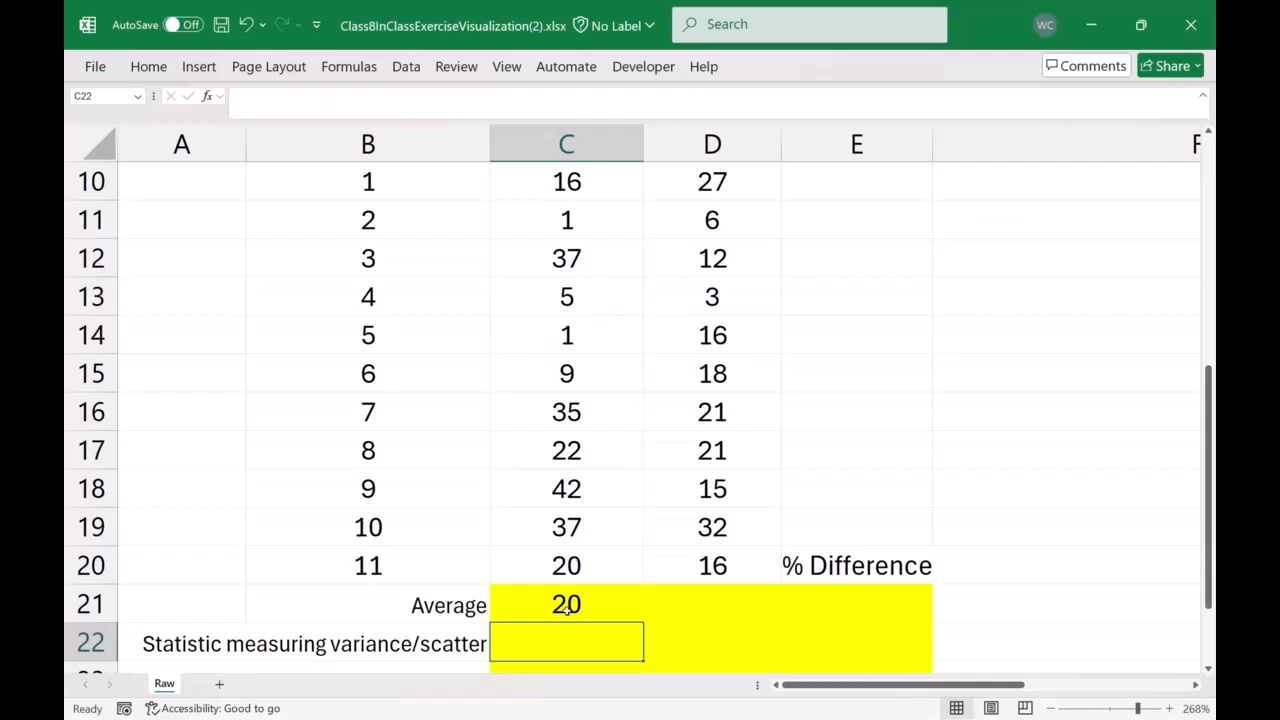
{"action": "left_click", "coordinate": [597, 605]}
{"action": "left_click_drag", "start_coordinate": [643, 621], "coordinate": [700, 605]}
Replace the variance/scatter label in cell B22 with "Median".
{"action": "scroll", "coordinate": [711, 548], "scroll_direction": "down", "scroll_amount": 1}
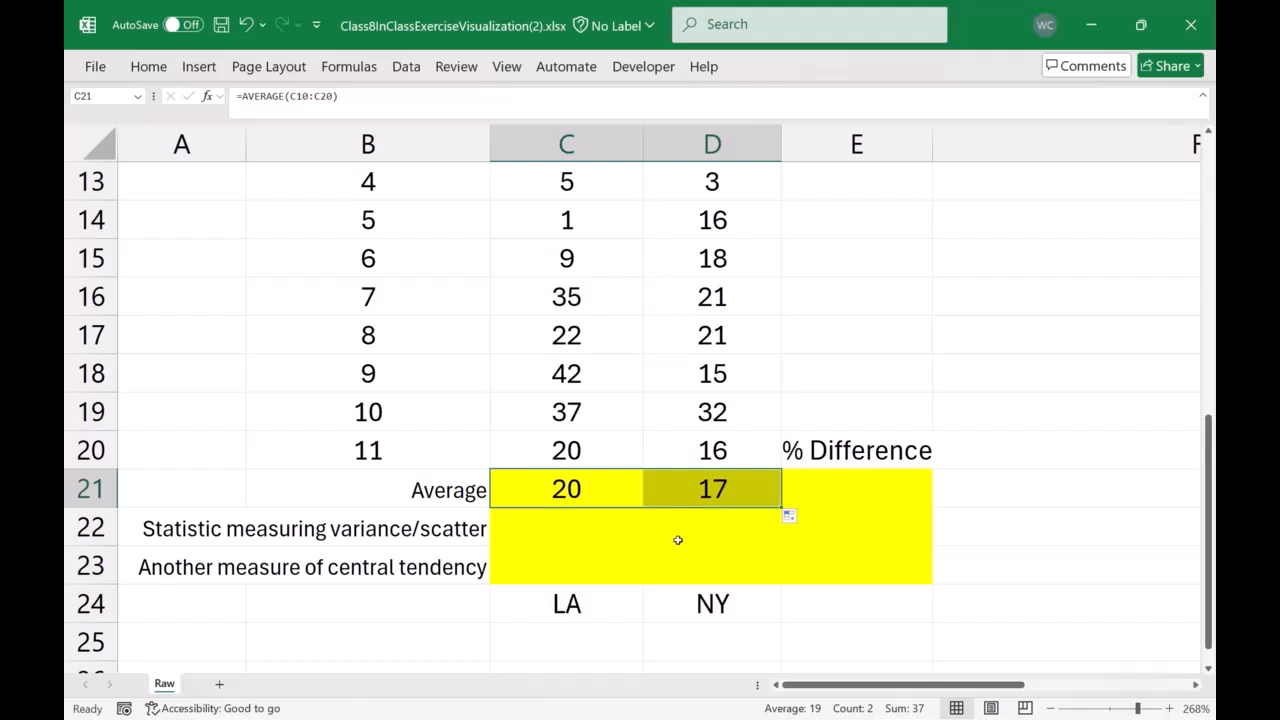
{"action": "left_click", "coordinate": [441, 525]}
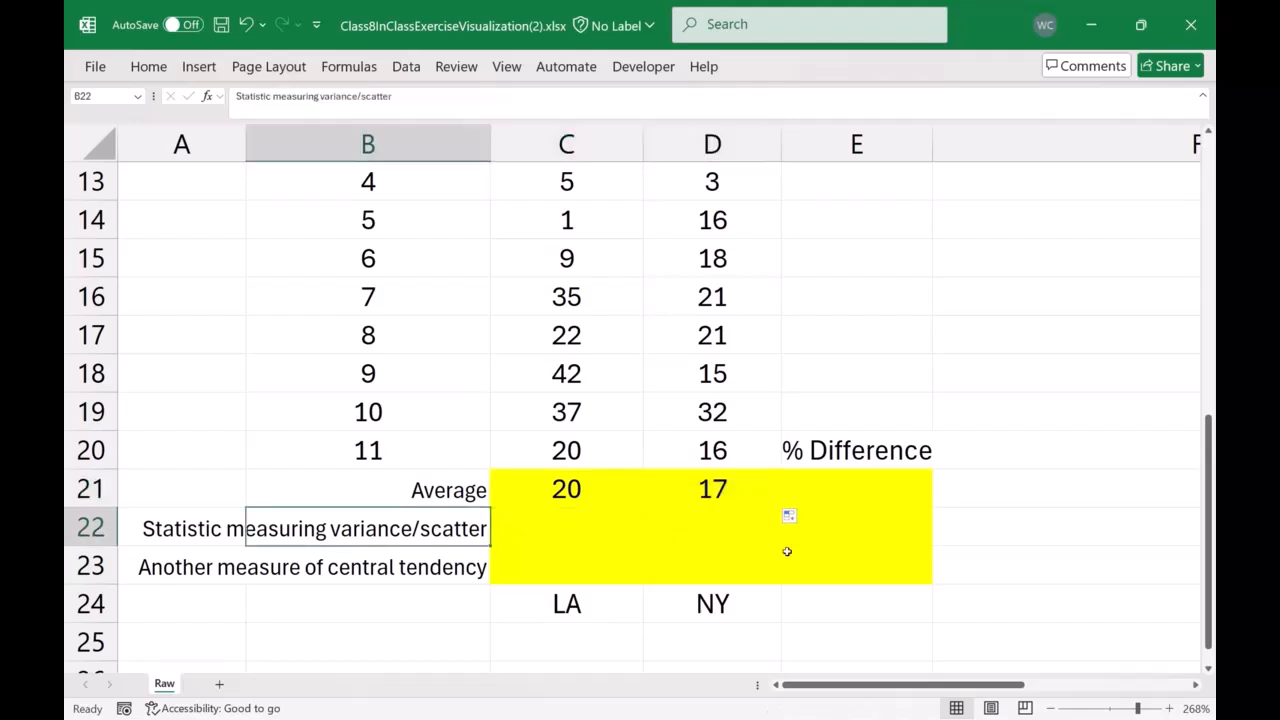
{"action": "type", "text": "Median"}
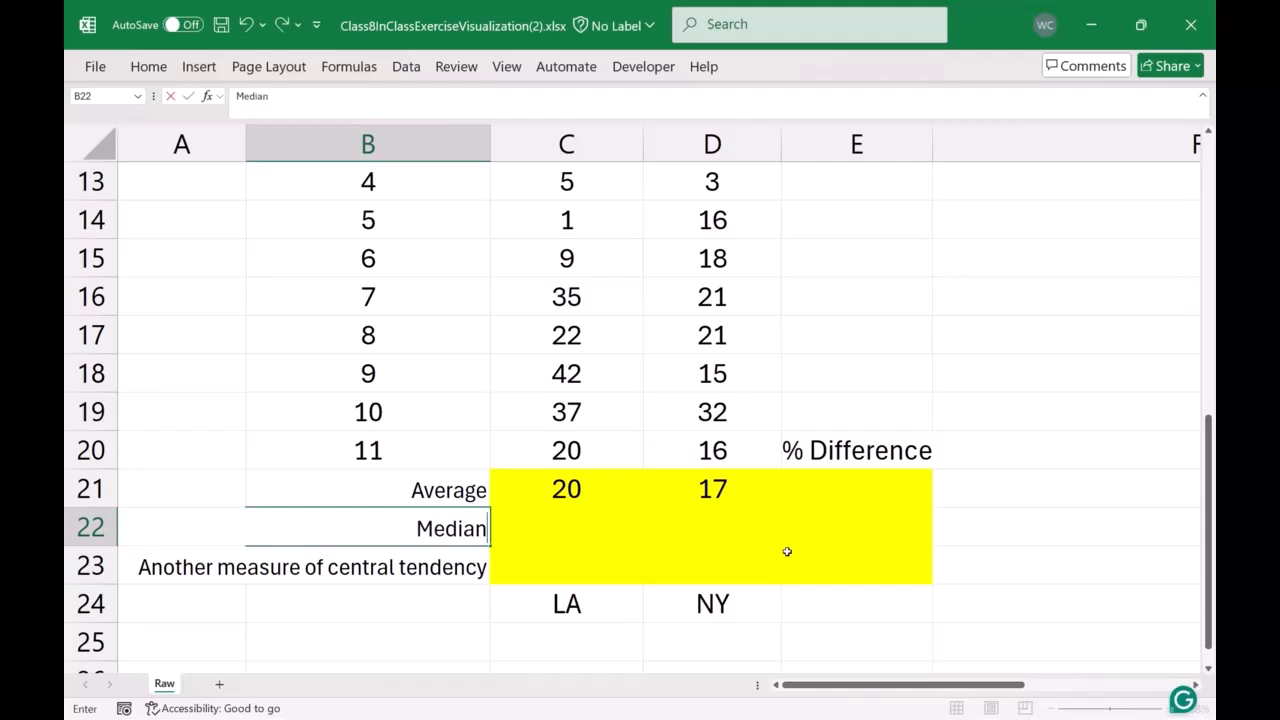
{"action": "key", "text": "Return"}
{"action": "key", "text": "Up"}
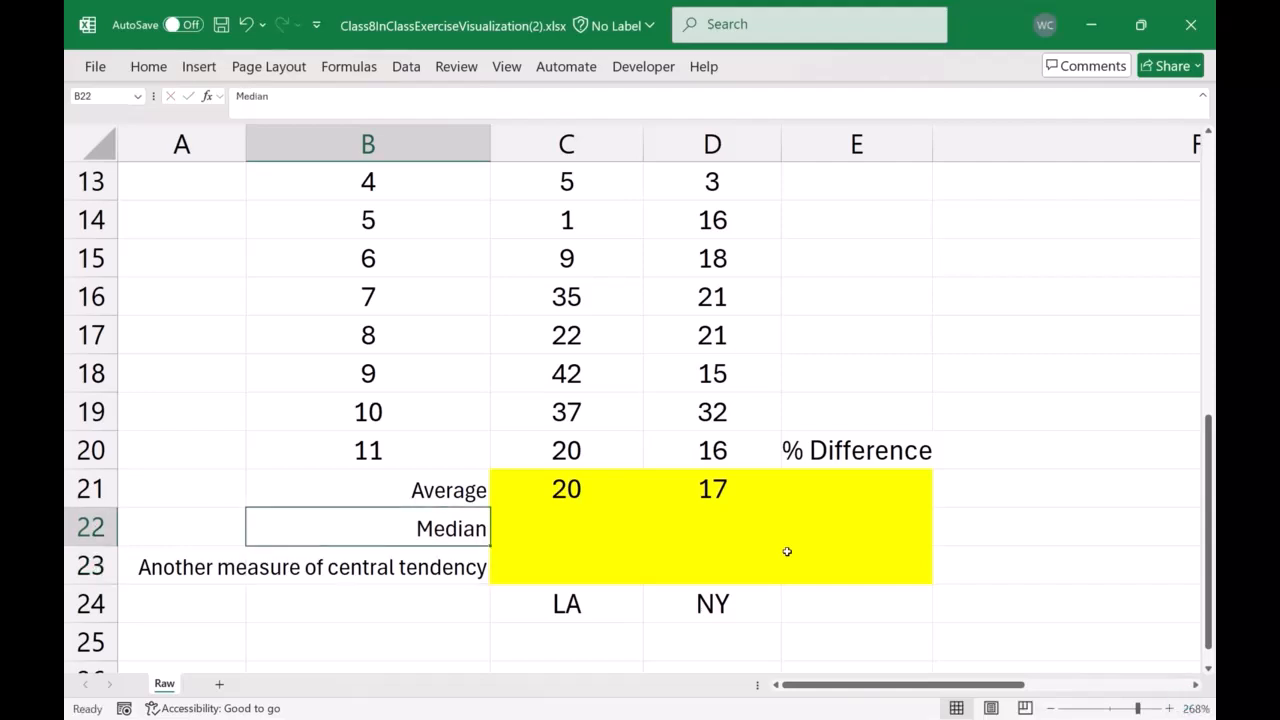
Calculate the LA median in cell C22 with =MEDIAN(C10:C20) and fill the formula across to New York in D22.
{"action": "key", "text": "Right"}
{"action": "type", "text": "=me"}
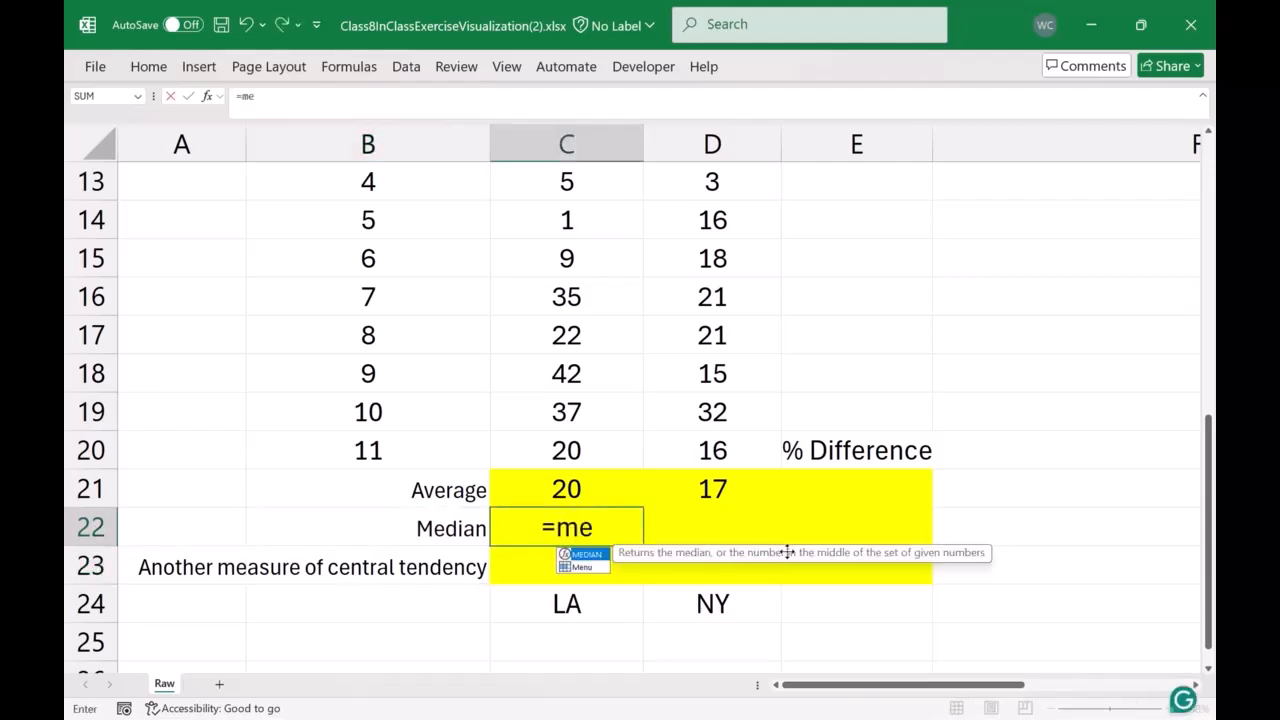
{"action": "type", "text": "dian("}
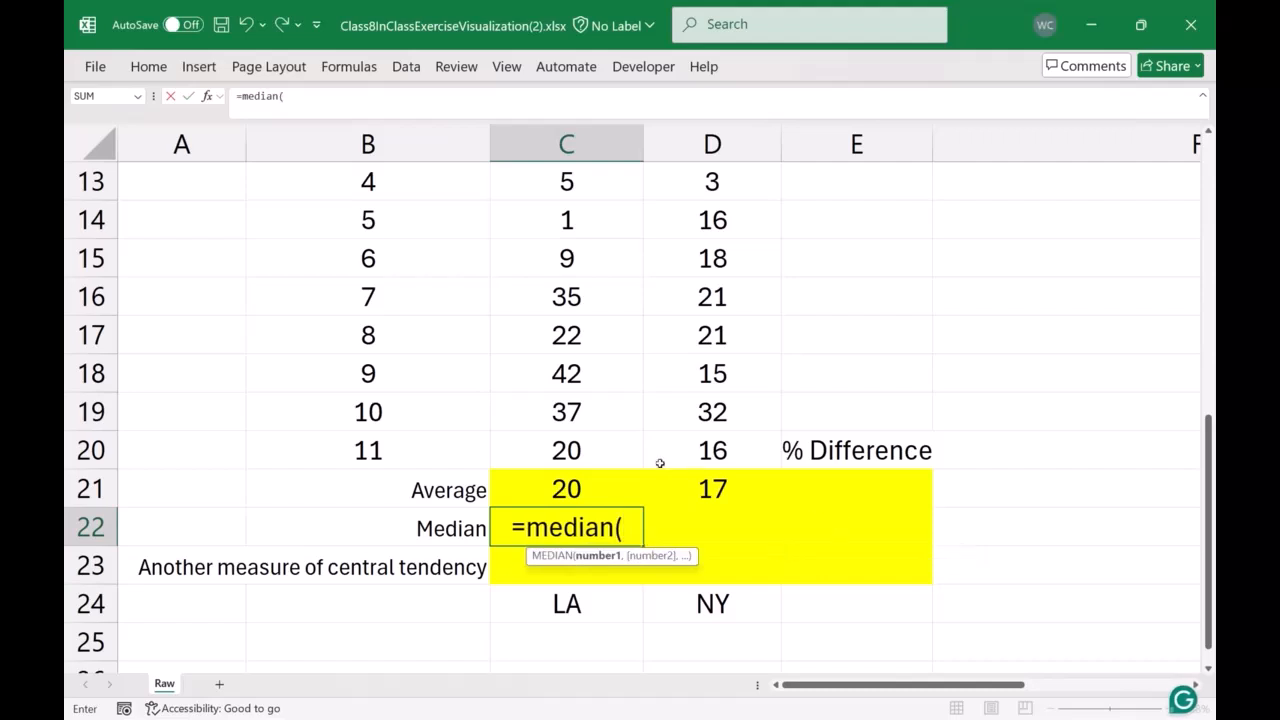
{"action": "left_click", "coordinate": [616, 450]}
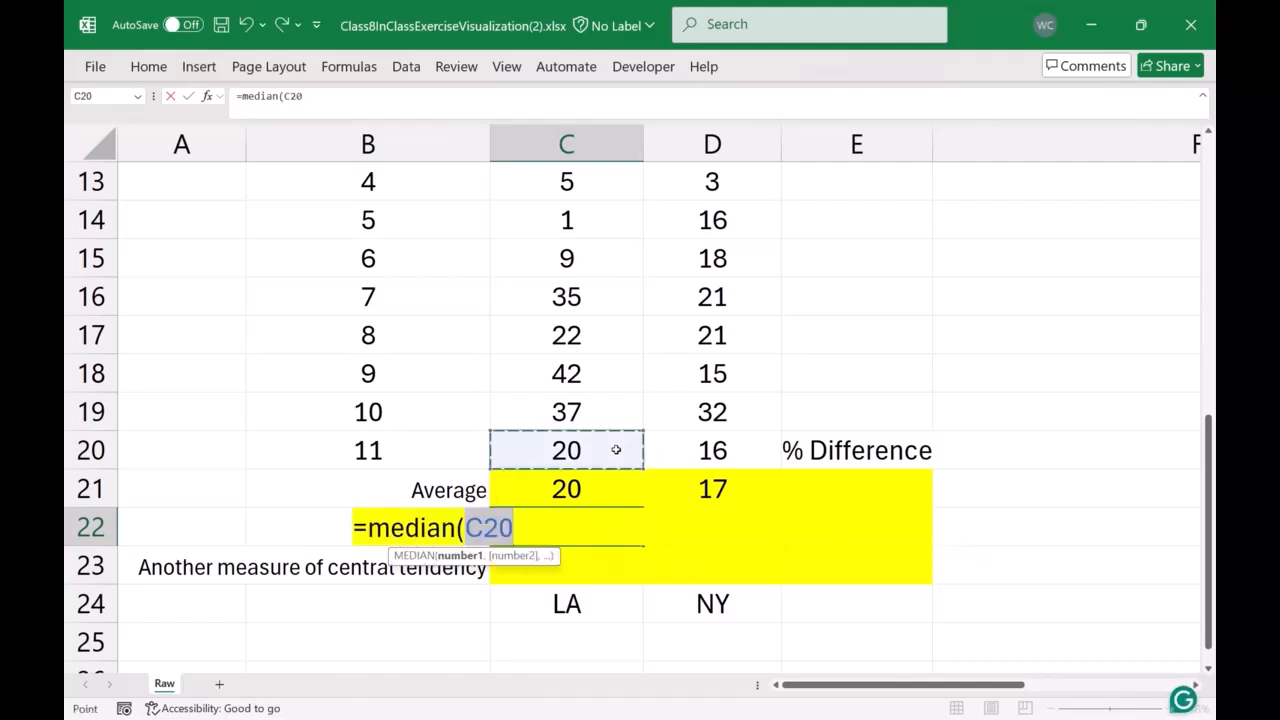
{"action": "key", "text": "shift+Up"}
{"action": "key", "text": "shift+Up"}
{"action": "key", "text": "shift+Up"}
{"action": "key", "text": "shift+Up"}
{"action": "key", "text": "shift+Up"}
{"action": "key", "text": "shift+Up"}
{"action": "key", "text": "shift+Up"}
{"action": "key", "text": "shift+Up"}
{"action": "key", "text": "shift+Up"}
{"action": "key", "text": "shift+Up"}
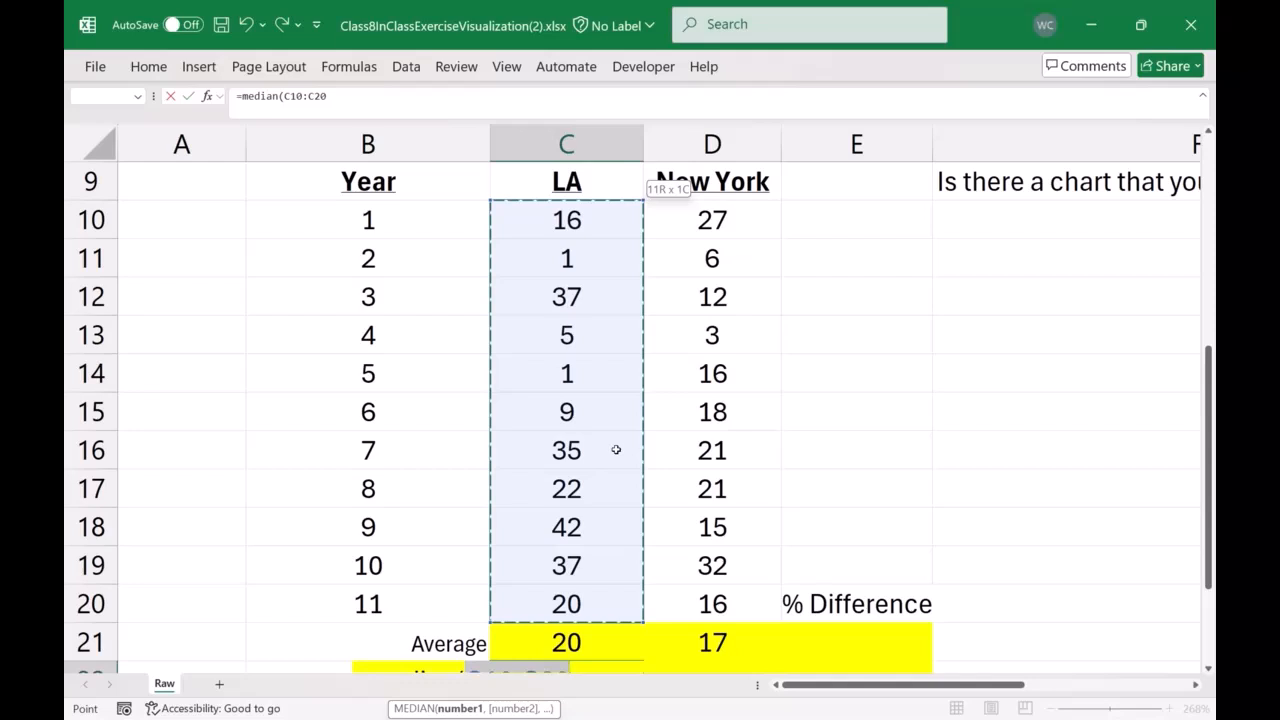
{"action": "key", "text": "Return"}
{"action": "left_click", "coordinate": [578, 607]}
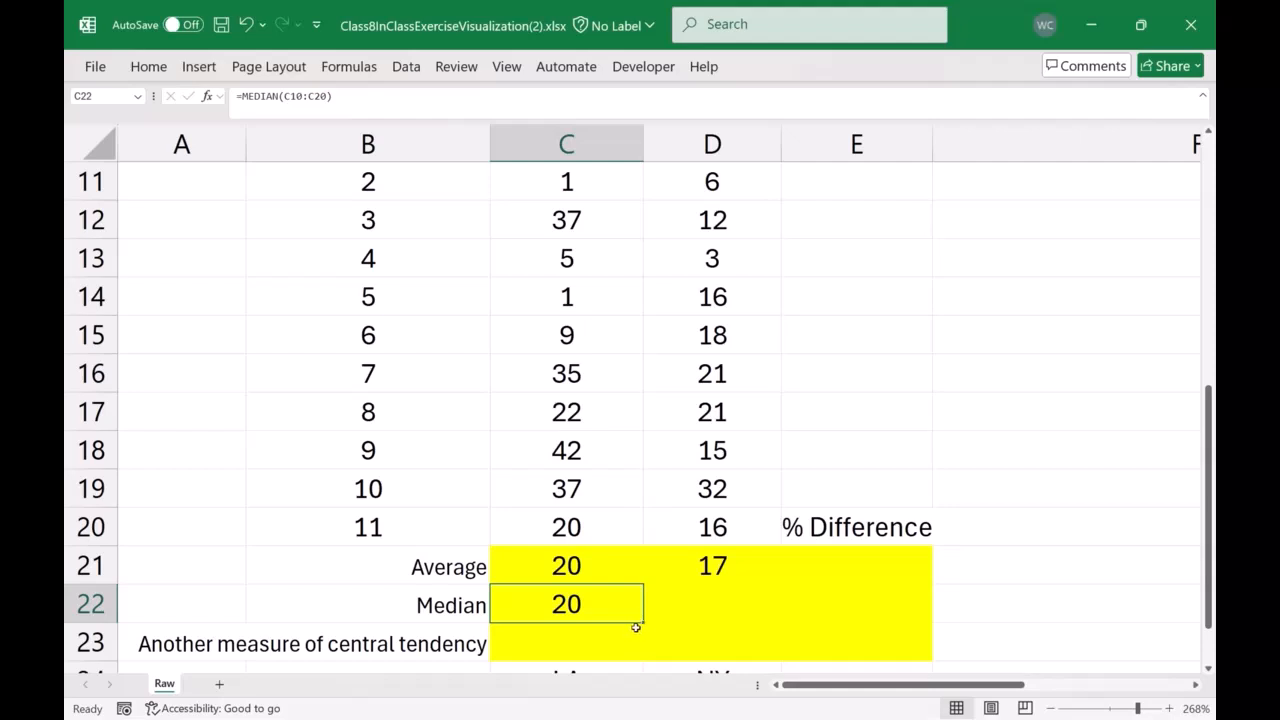
{"action": "left_click_drag", "start_coordinate": [645, 623], "coordinate": [742, 604]}
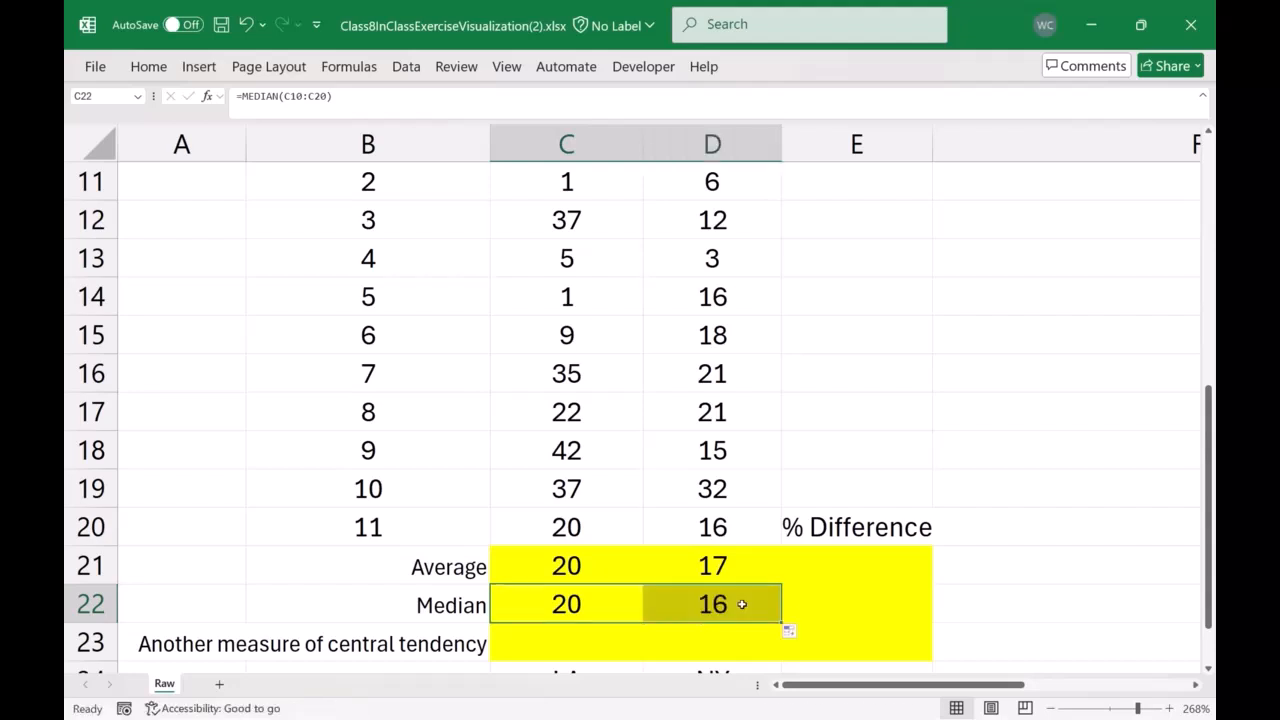
Compare the average and median results of both stores in C21:D22, singling out the LA values.
{"action": "scroll", "coordinate": [789, 593], "scroll_direction": "down", "scroll_amount": 1}
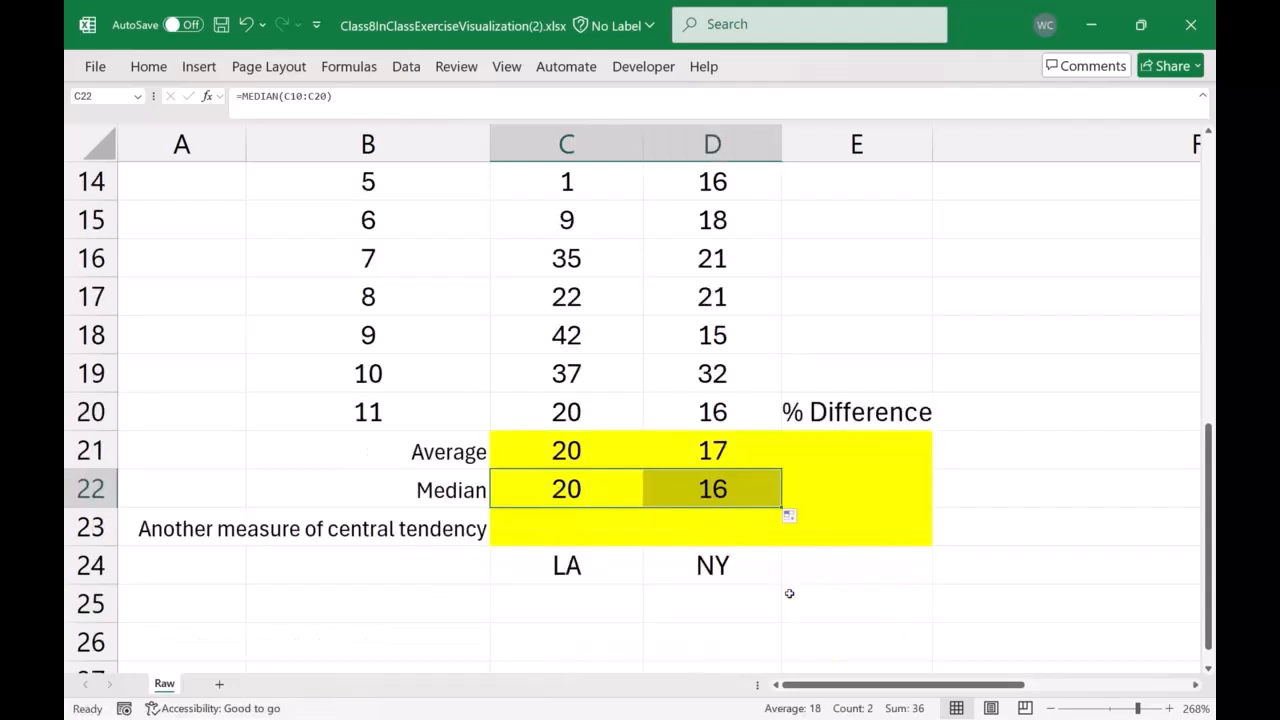
{"action": "left_click_drag", "start_coordinate": [605, 458], "coordinate": [698, 490]}
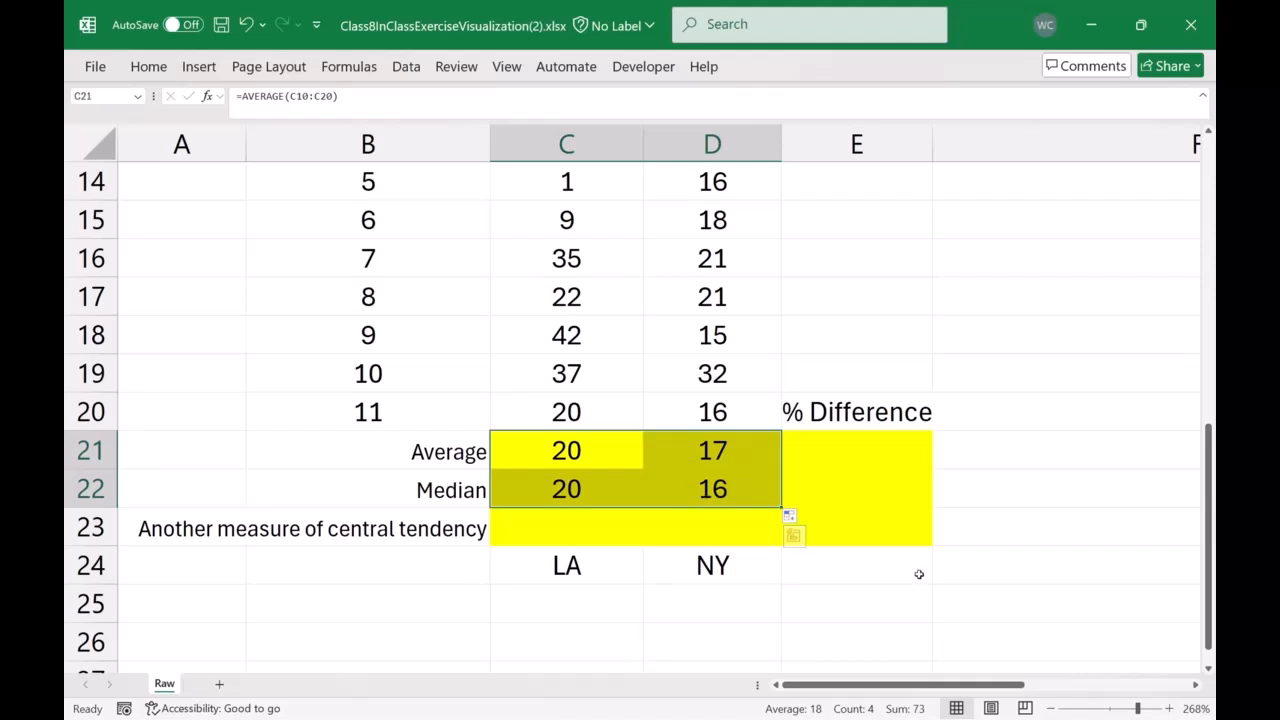
{"action": "scroll", "coordinate": [919, 574], "scroll_direction": "down", "scroll_amount": 2}
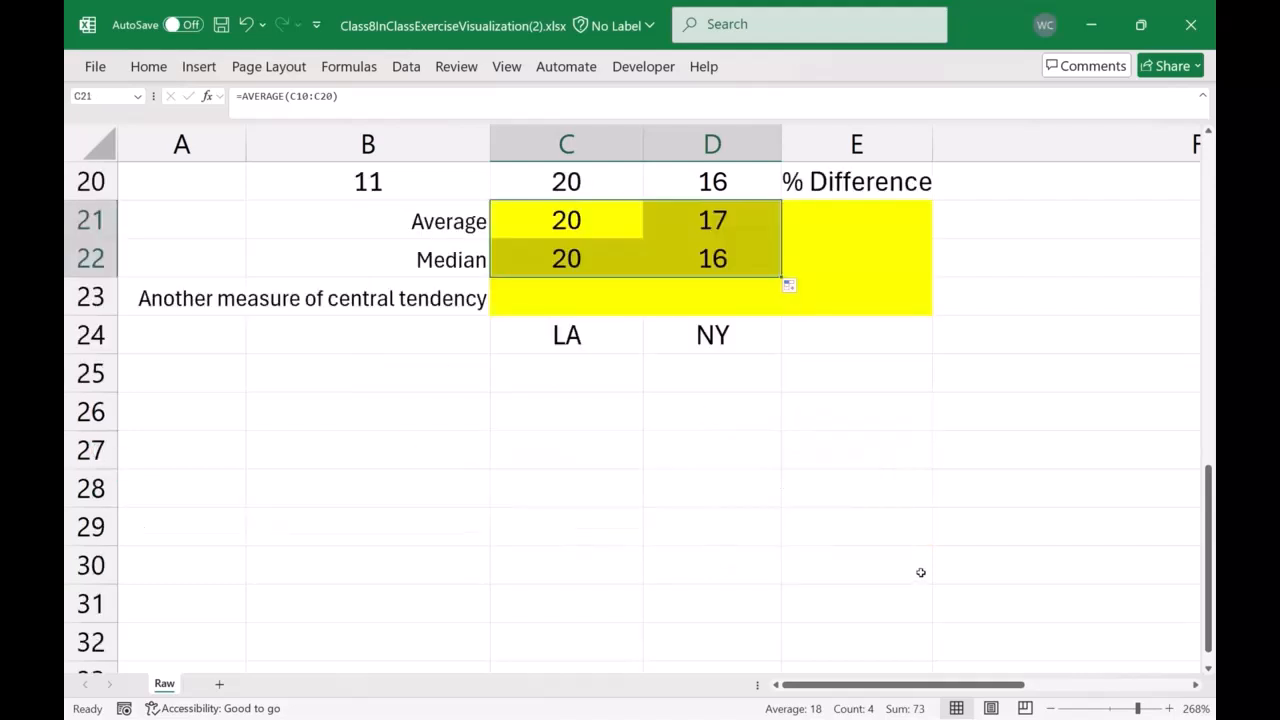
{"action": "left_click_drag", "start_coordinate": [600, 238], "coordinate": [625, 264]}
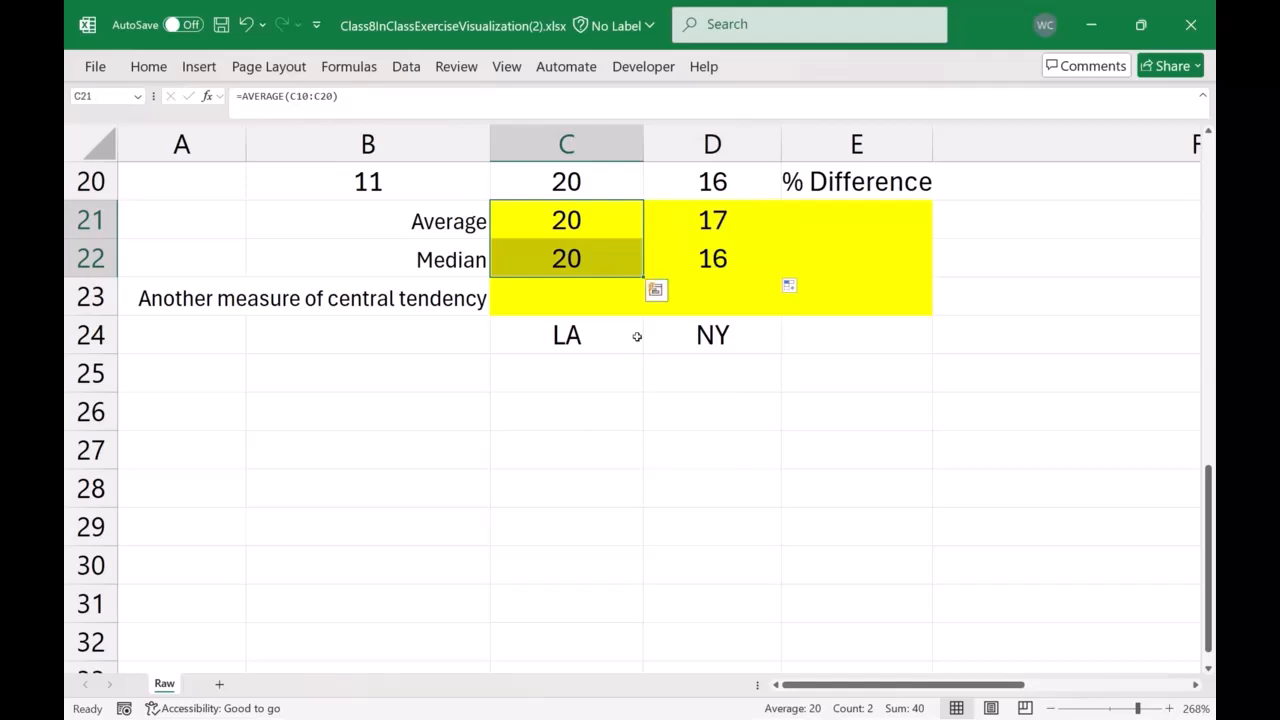
{"action": "scroll", "coordinate": [645, 349], "scroll_direction": "up", "scroll_amount": 3}
{"action": "scroll", "coordinate": [647, 351], "scroll_direction": "down", "scroll_amount": 1}
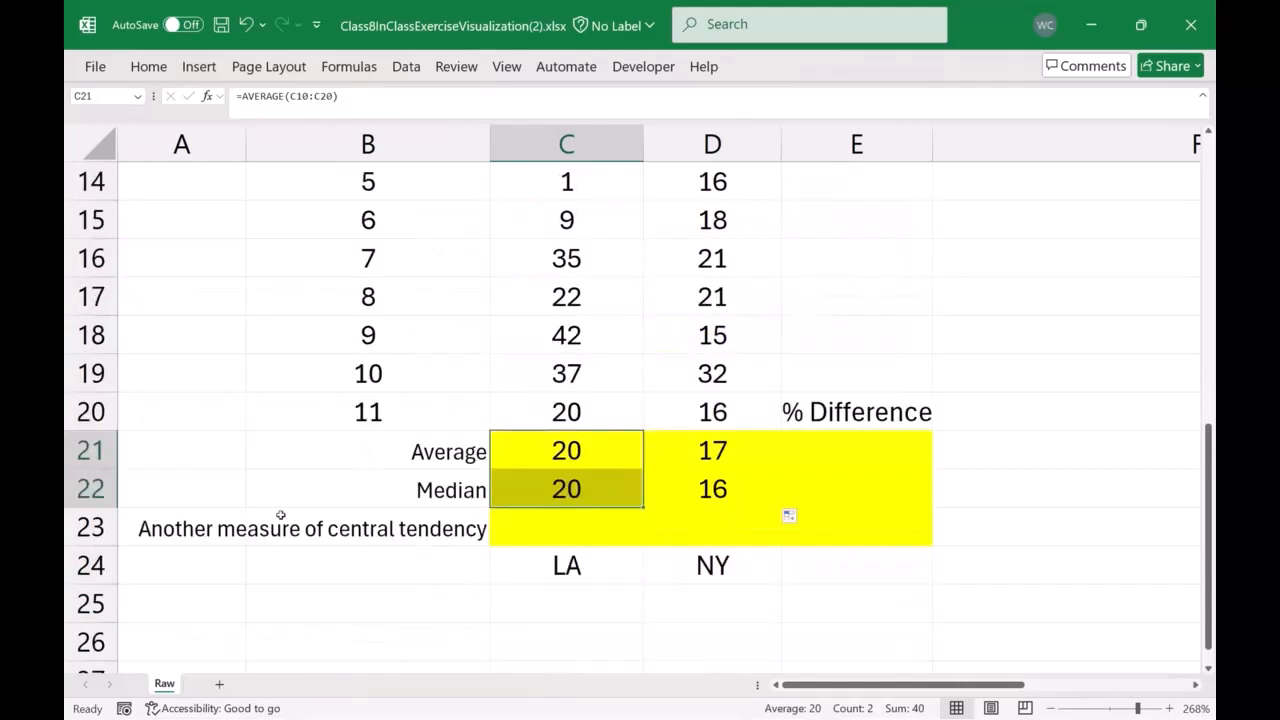
Replace the second central tendency label in cell B23 with "Variance - standard deviation:".
{"action": "left_click", "coordinate": [430, 526]}
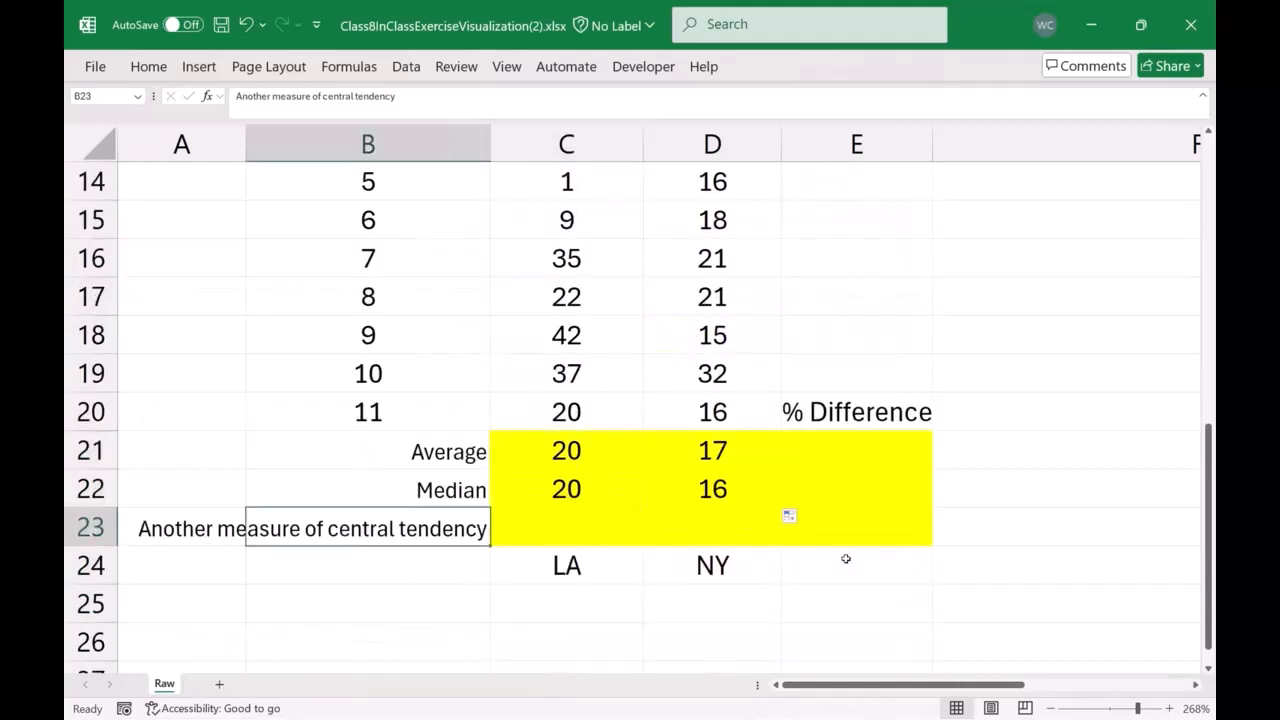
{"action": "type", "text": "av"}
{"action": "key", "text": "BackSpace"}
{"action": "key", "text": "BackSpace"}
{"action": "key", "text": "BackSpace"}
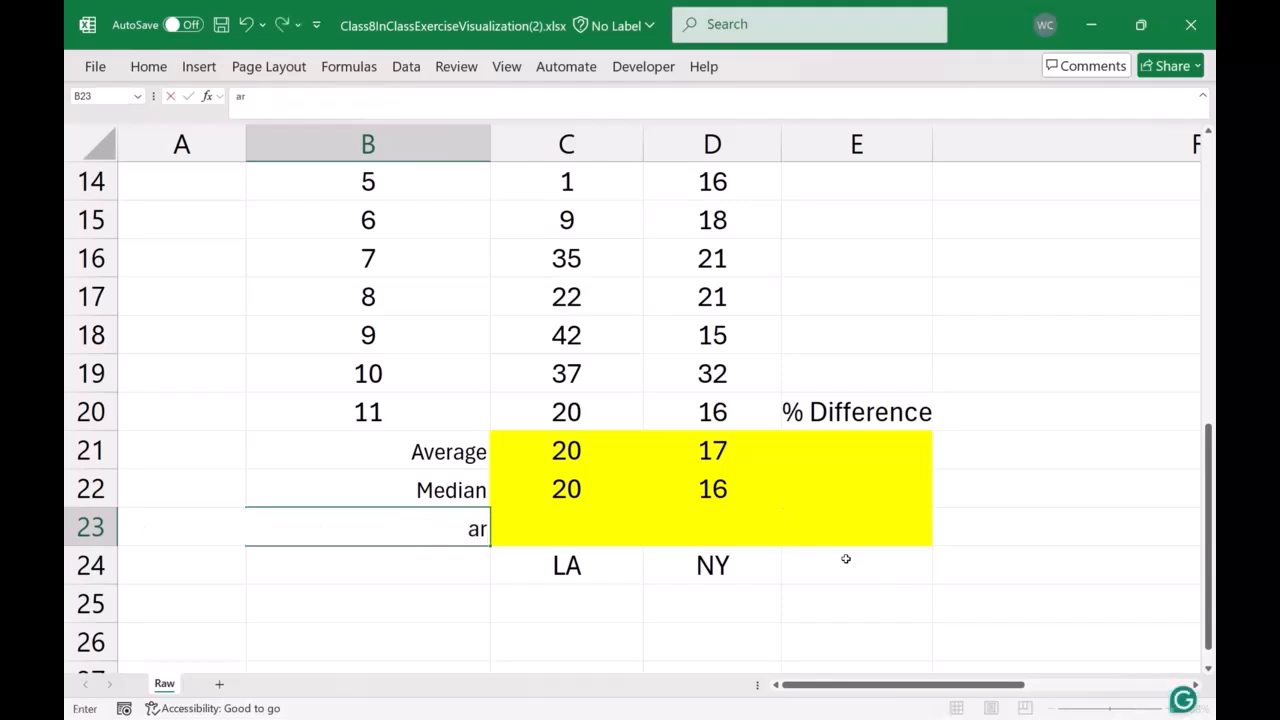
{"action": "type", "text": "Varianc"}
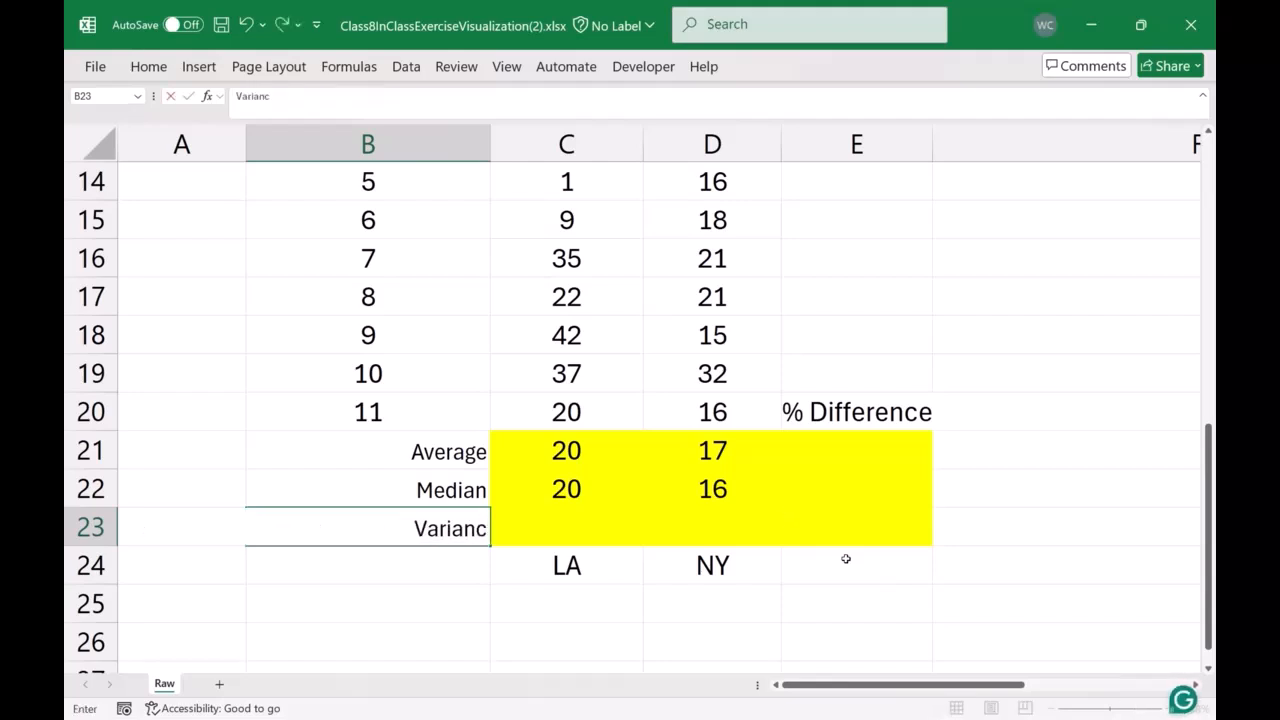
{"action": "type", "text": "e - standard d"}
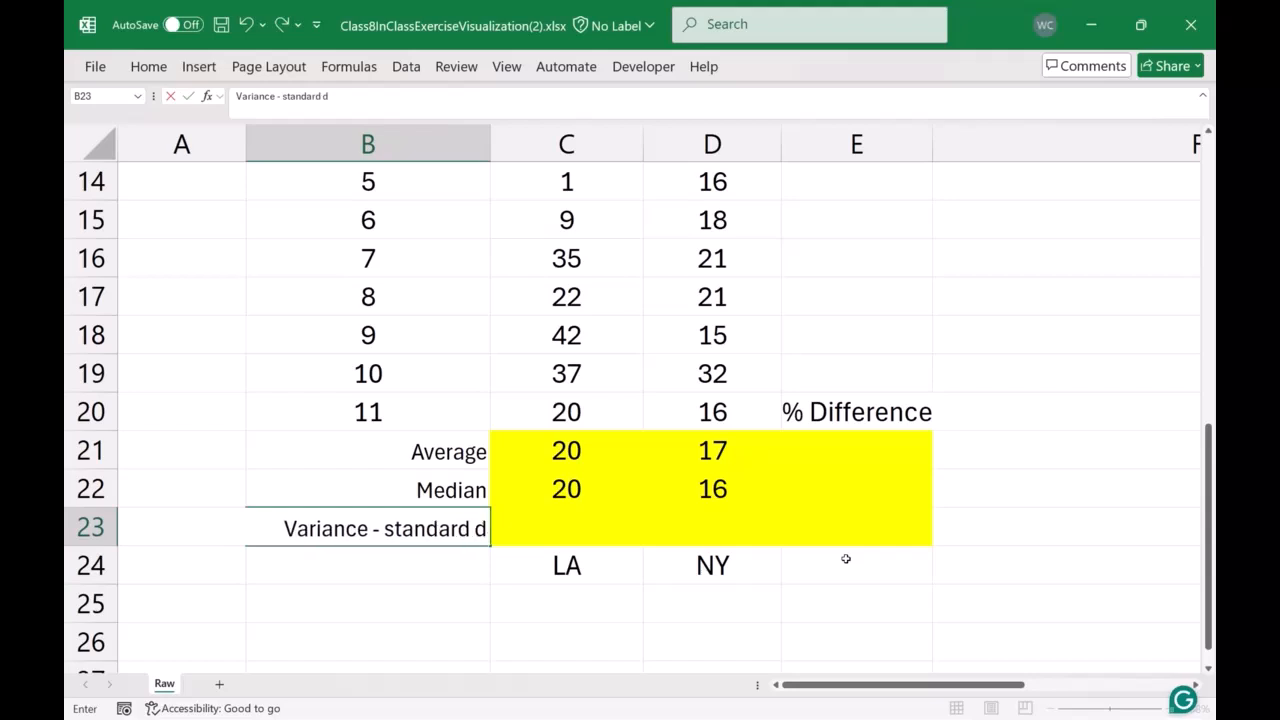
{"action": "type", "text": "eviation:"}
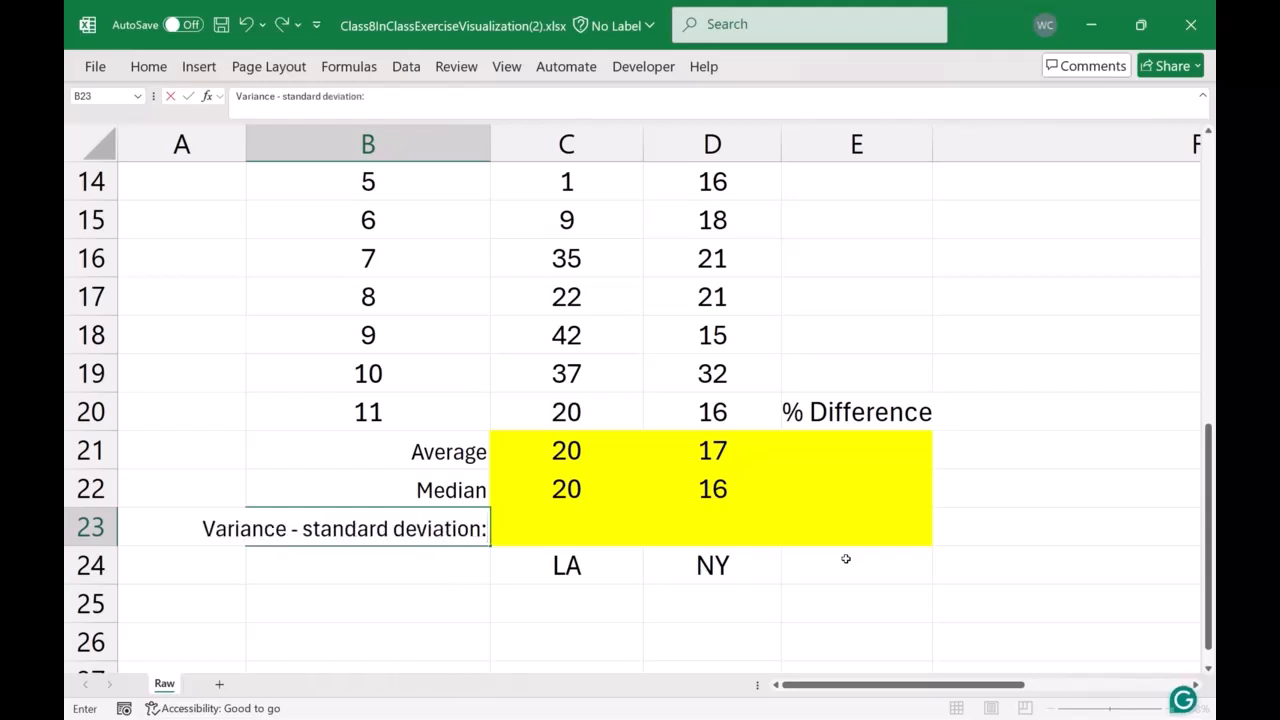
{"action": "key", "text": "Return"}
Calculate the LA standard deviation in C23 with =STDEV.P(C10:C20) and fill the formula across to New York in D23.
{"action": "key", "text": "Up"}
{"action": "key", "text": "Right"}
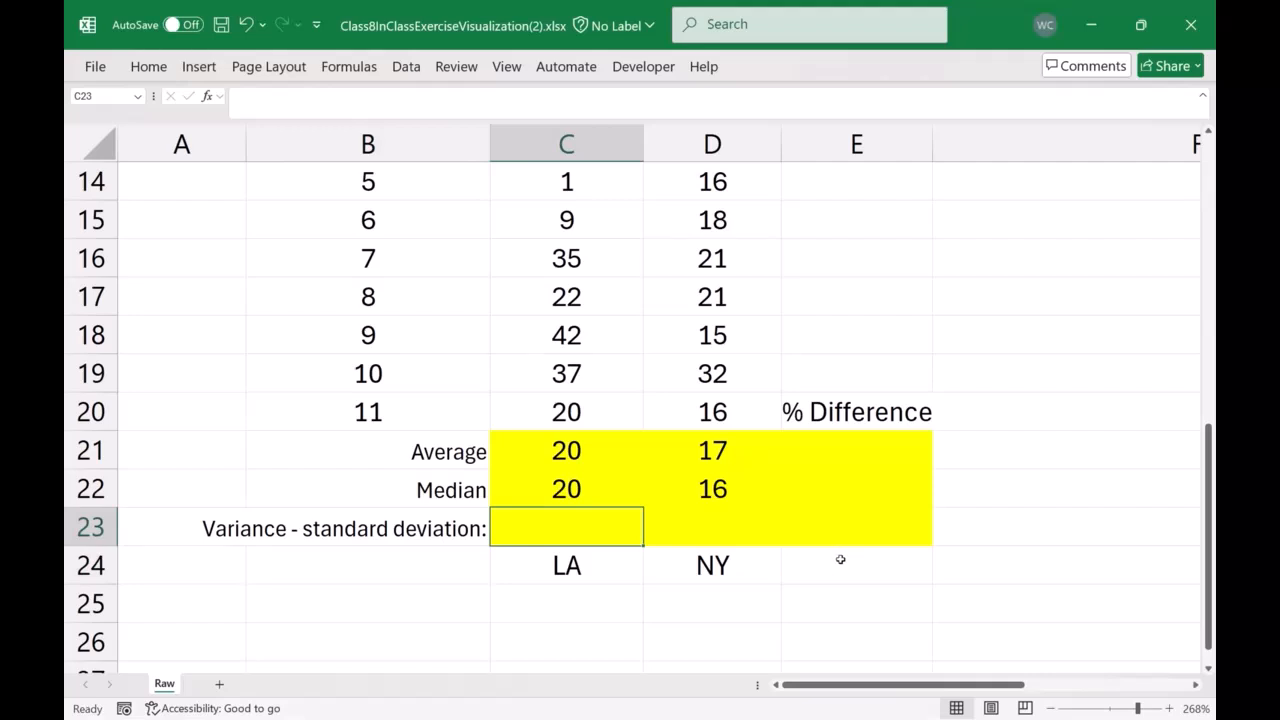
{"action": "type", "text": "="}
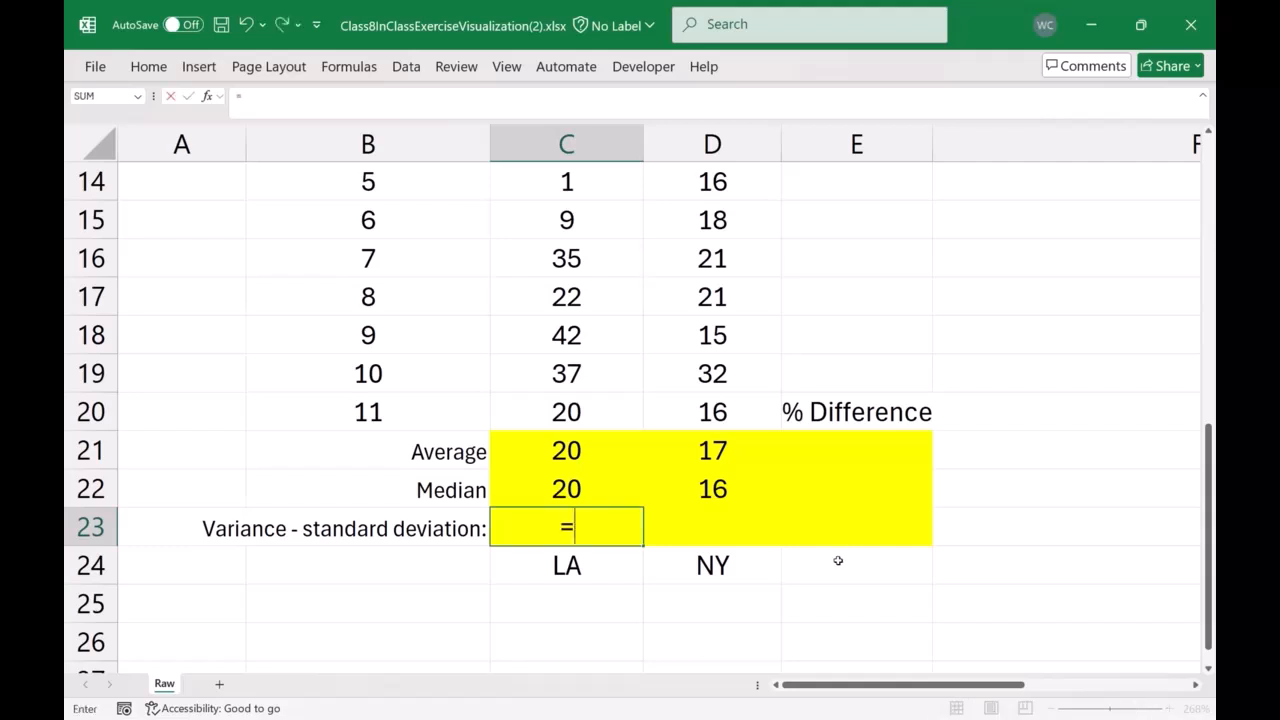
{"action": "type", "text": "st"}
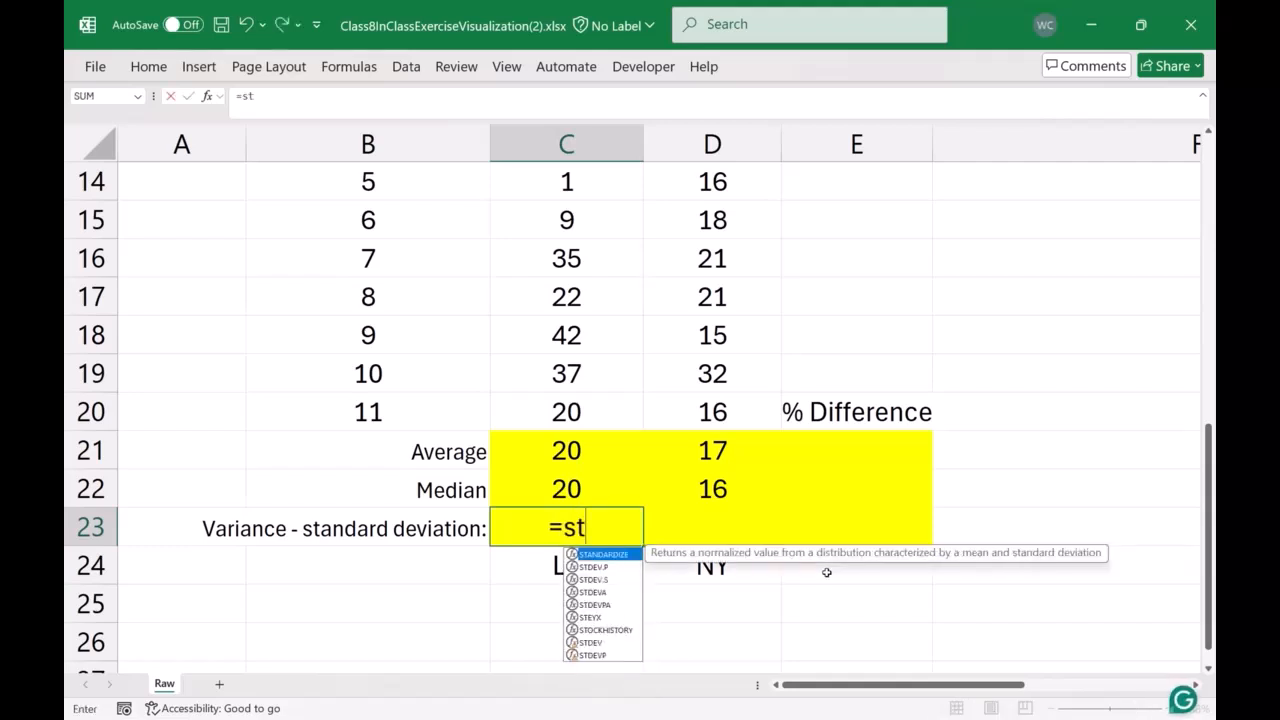
{"action": "type", "text": "dev"}
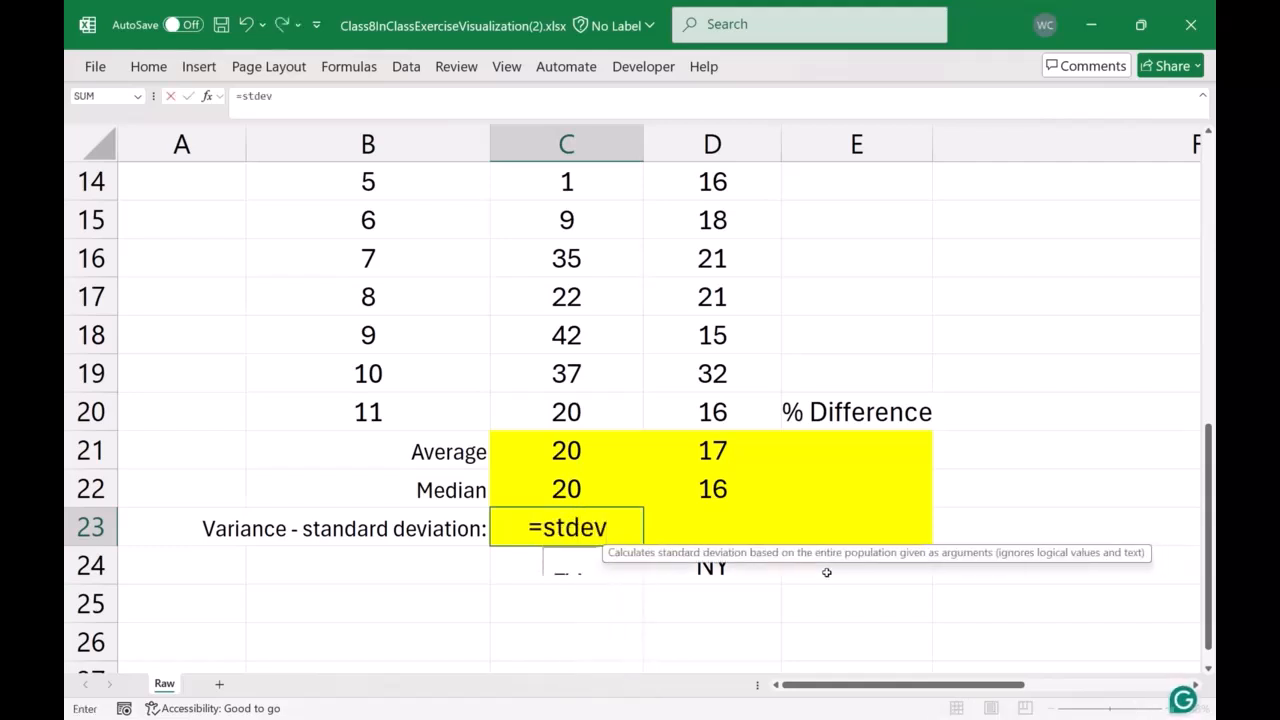
{"action": "type", "text": ".p("}
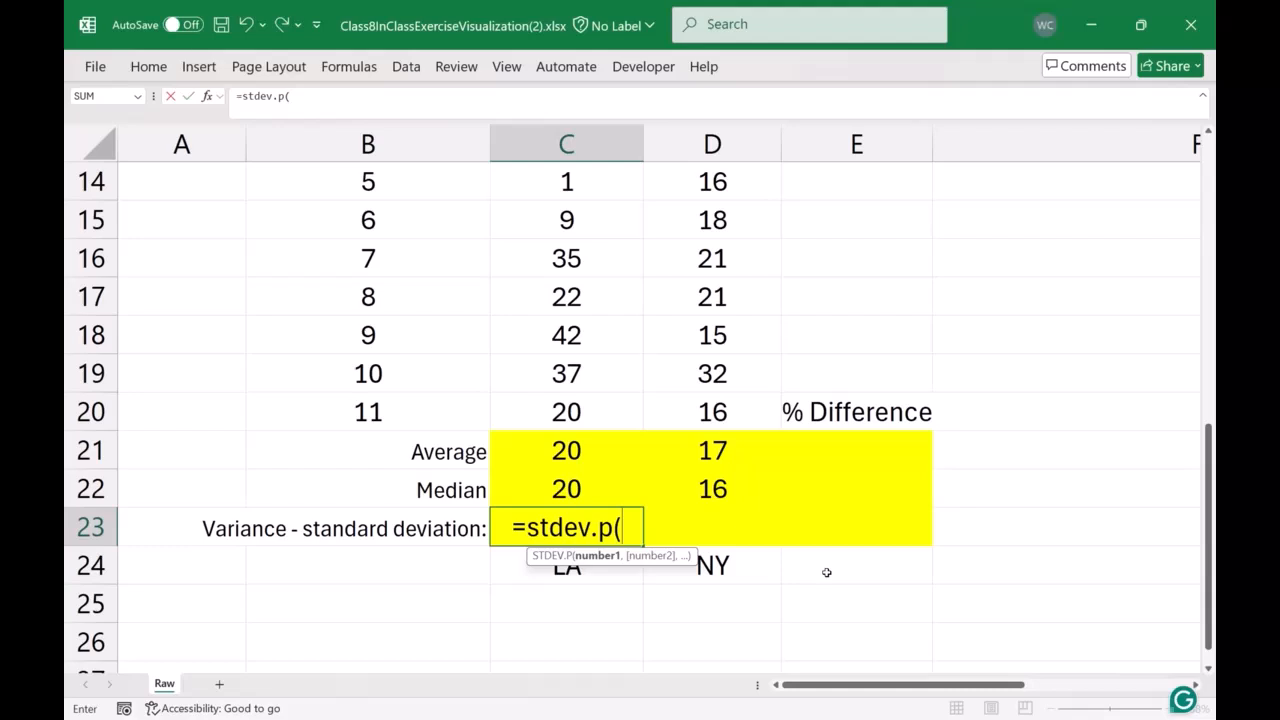
{"action": "left_click_drag", "start_coordinate": [595, 415], "coordinate": [565, 350]}
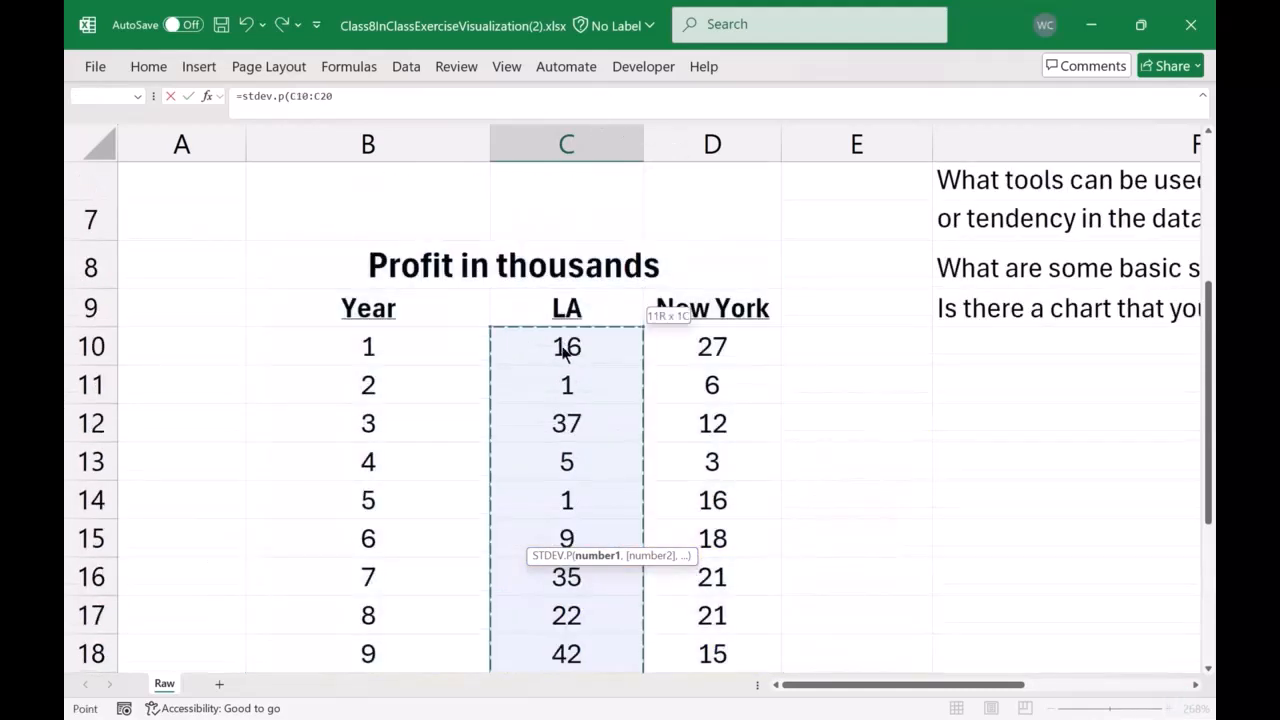
{"action": "key", "text": "Return"}
{"action": "scroll", "coordinate": [772, 350], "scroll_direction": "down", "scroll_amount": 1}
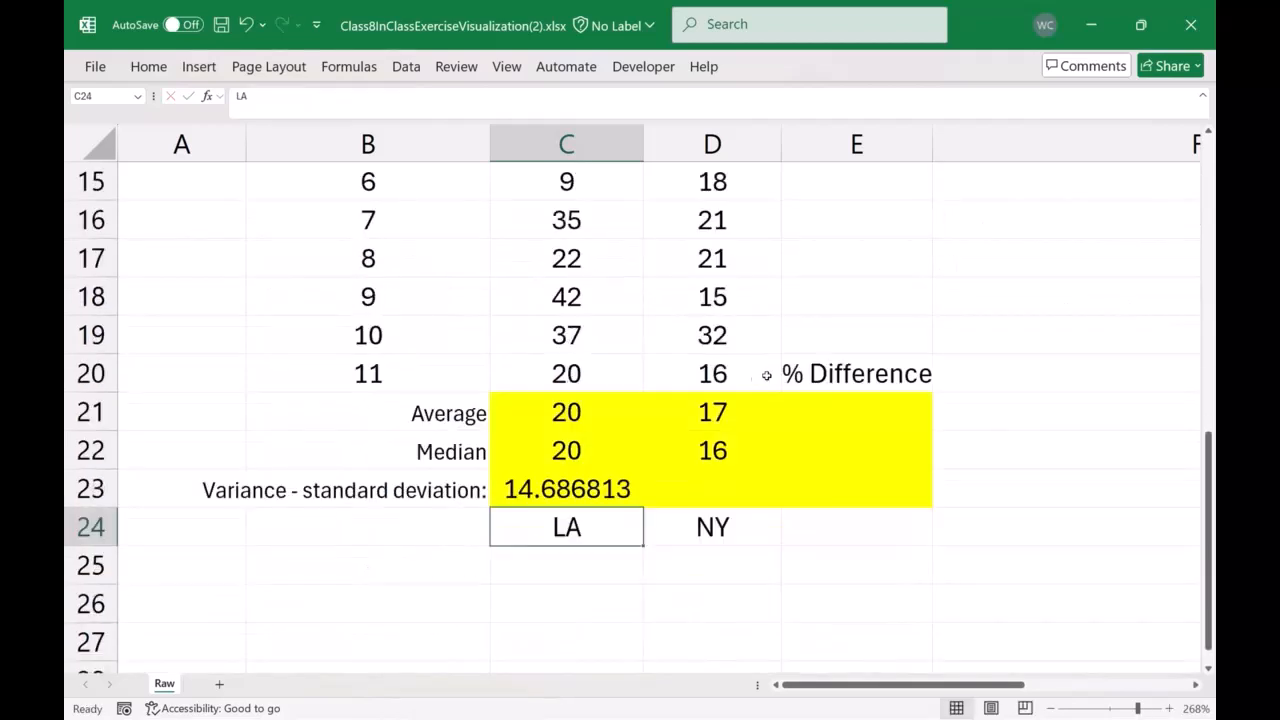
{"action": "left_click", "coordinate": [634, 484]}
{"action": "left_click_drag", "start_coordinate": [644, 507], "coordinate": [572, 503]}
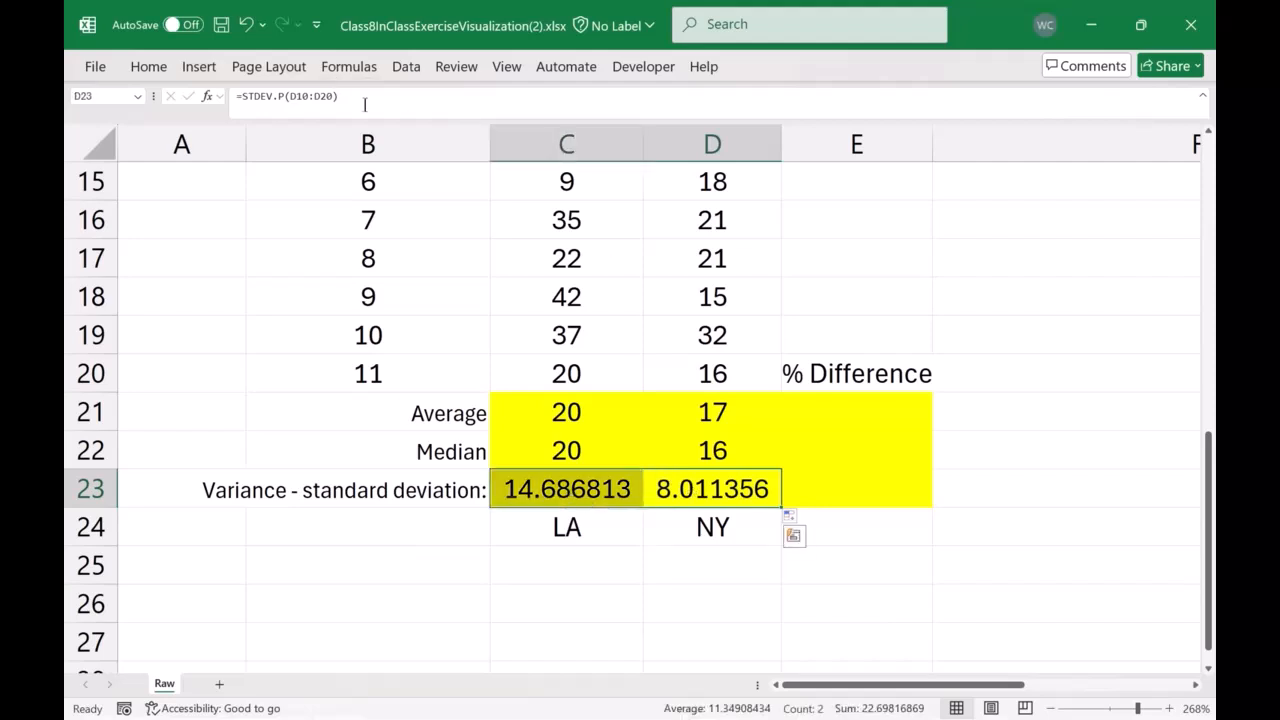
Reduce the standard deviation results in C23:D23 to zero decimal places.
{"action": "left_click", "coordinate": [149, 68]}
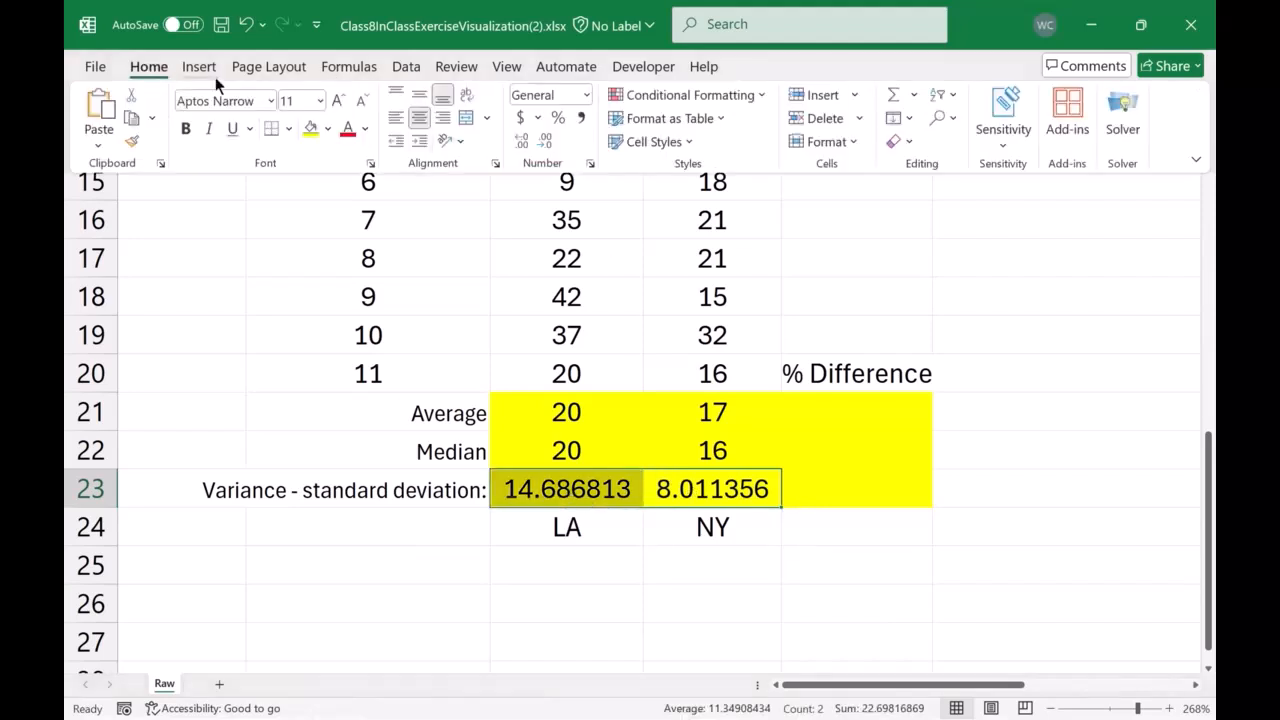
{"action": "left_click", "coordinate": [544, 140]}
{"action": "left_click", "coordinate": [548, 141]}
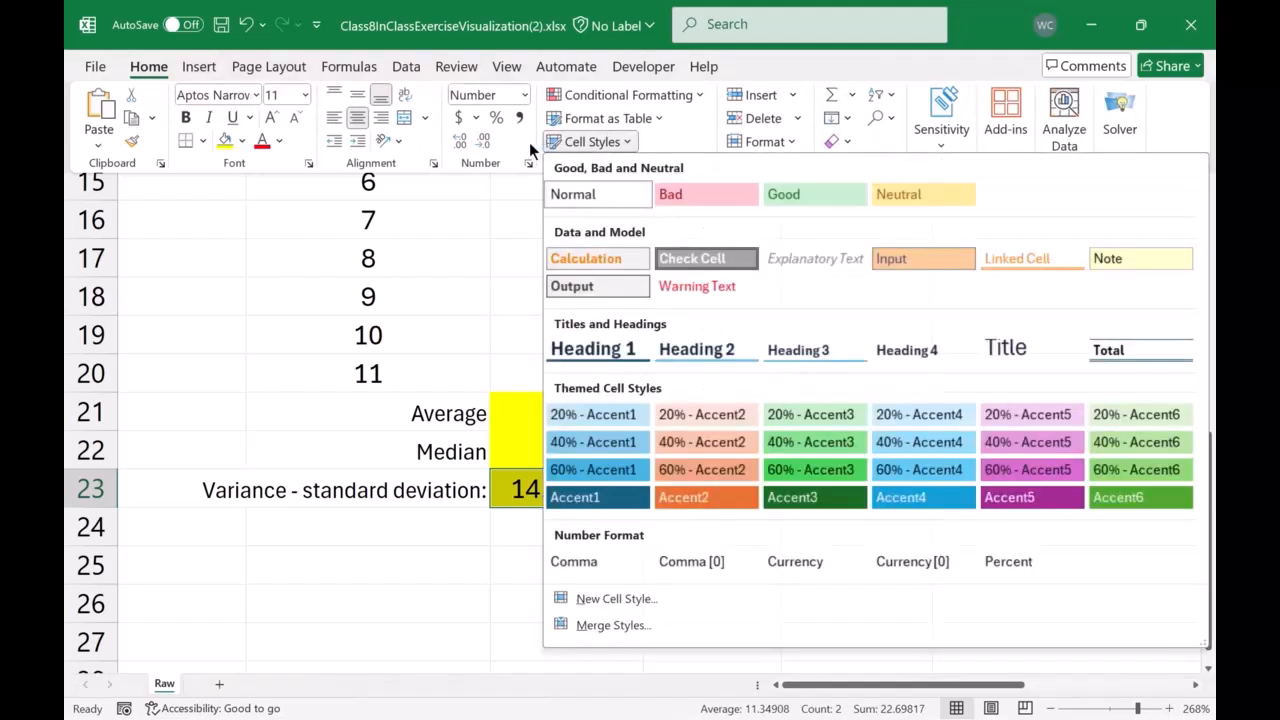
{"action": "left_click", "coordinate": [515, 152]}
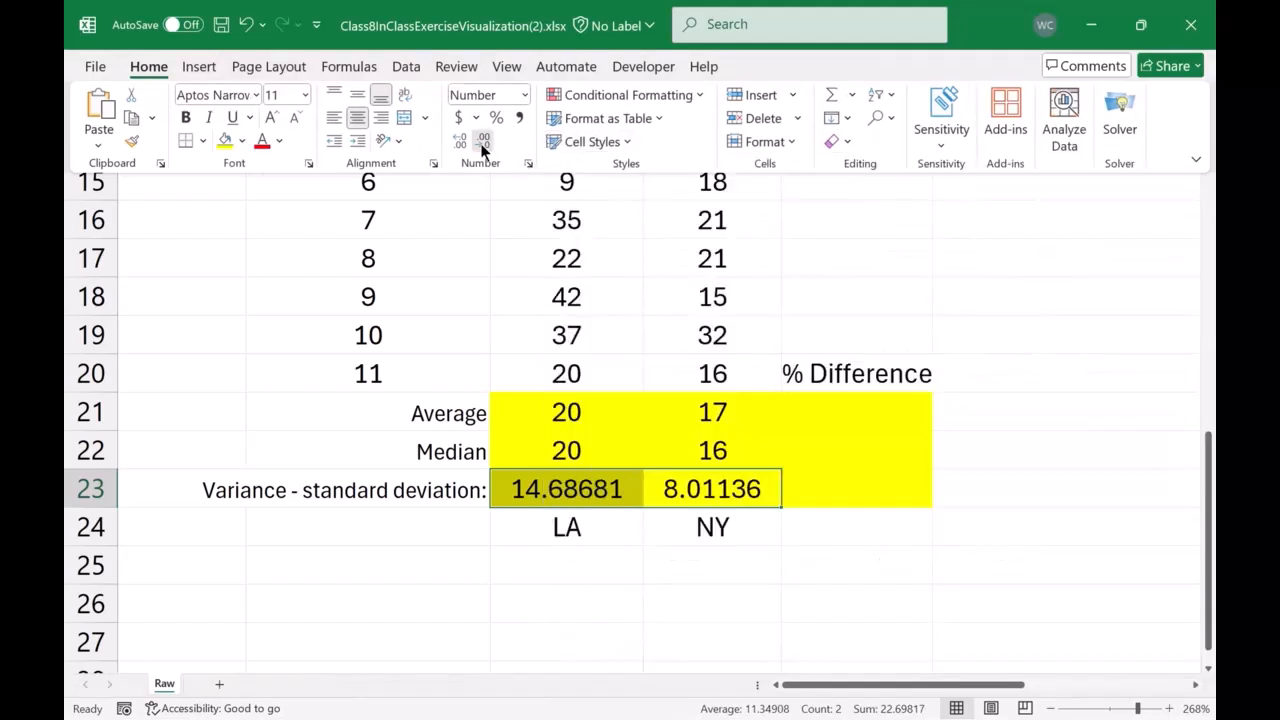
{"action": "left_click", "coordinate": [483, 146]}
{"action": "left_click", "coordinate": [483, 146]}
{"action": "left_click", "coordinate": [483, 146]}
{"action": "left_click", "coordinate": [483, 146]}
{"action": "left_click", "coordinate": [483, 146]}
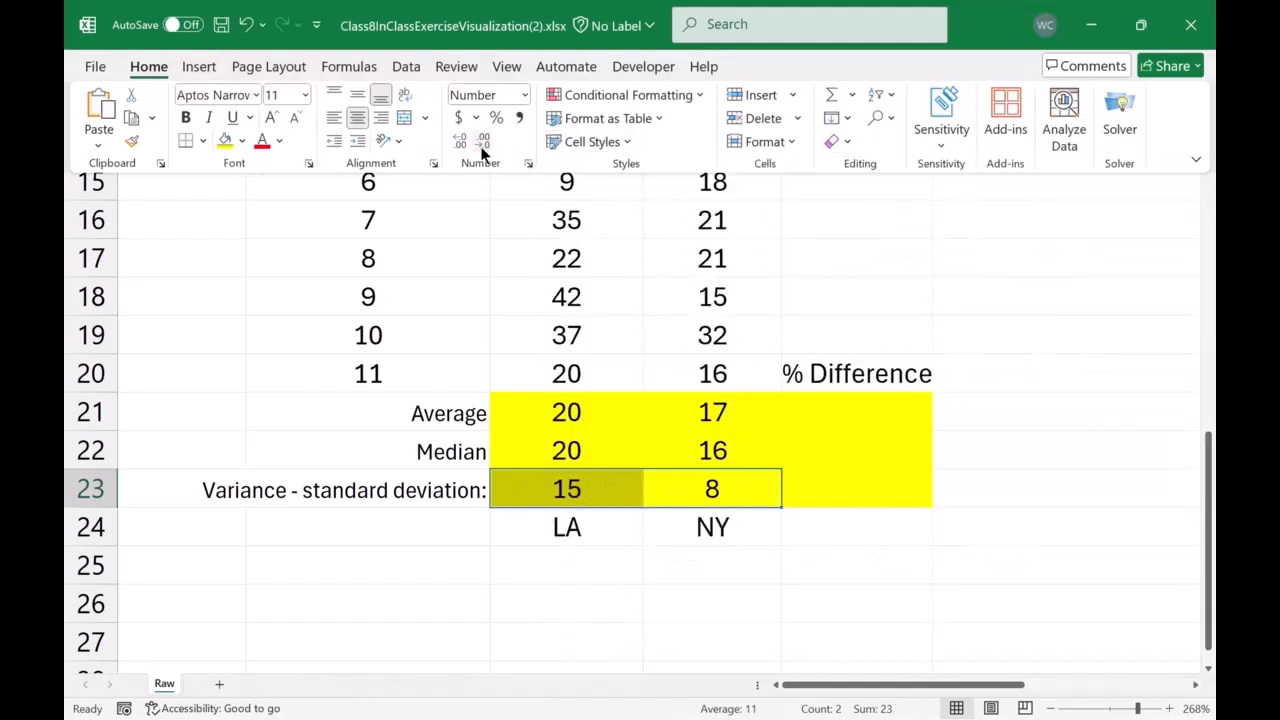
Compare the average, median and standard deviation of the LA and New York stores in rows 21 to 23.
{"action": "left_click", "coordinate": [588, 383]}
{"action": "scroll", "coordinate": [605, 415], "scroll_direction": "down", "scroll_amount": 1}
{"action": "left_click_drag", "start_coordinate": [456, 289], "coordinate": [751, 436]}
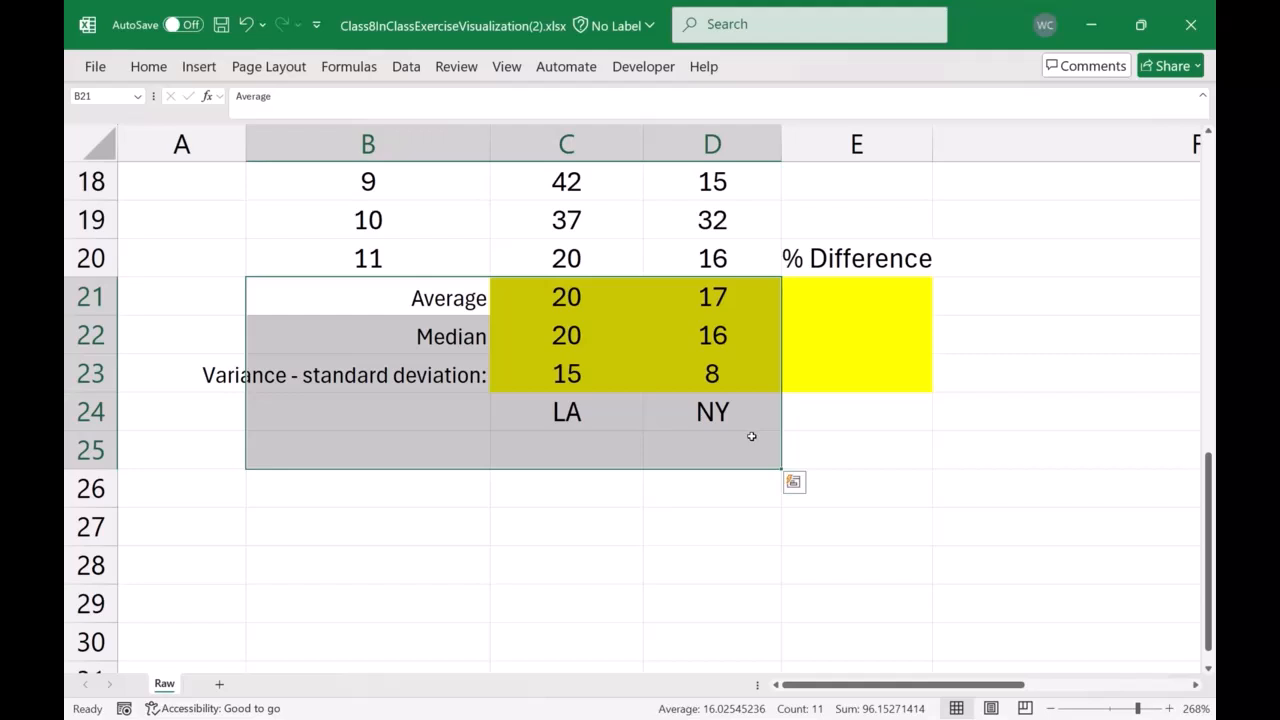
{"action": "left_click", "coordinate": [566, 330]}
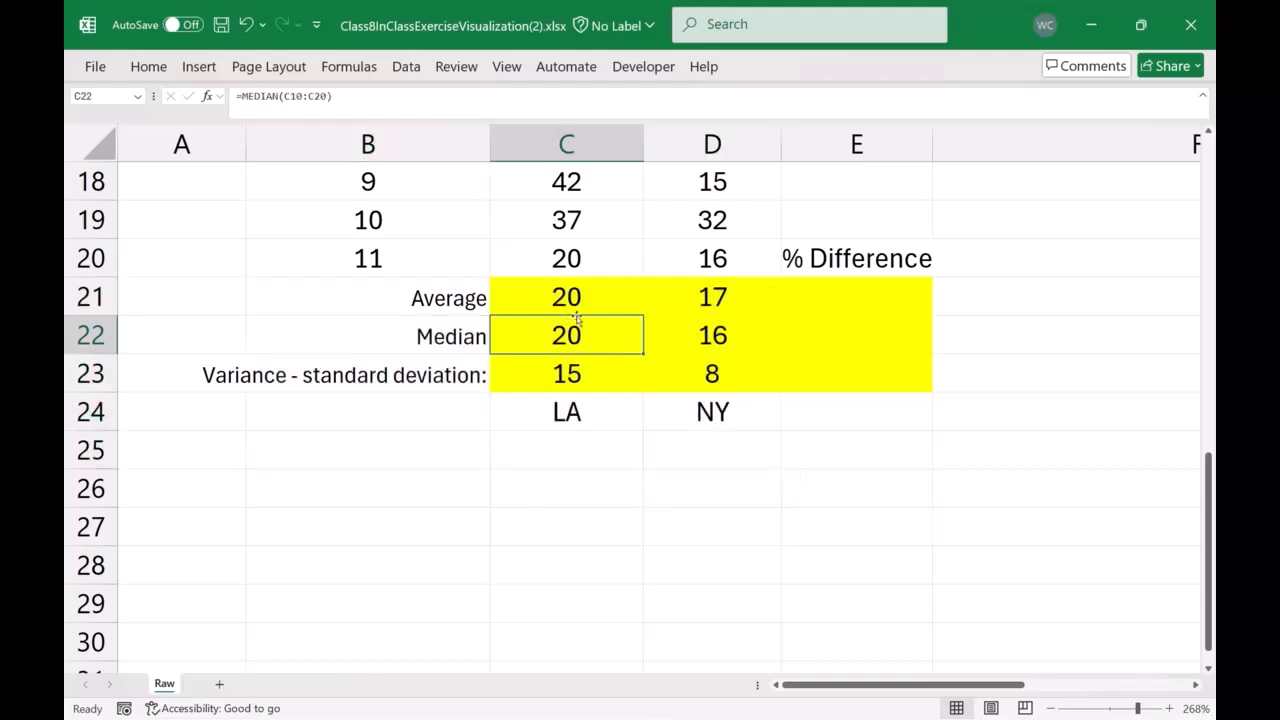
{"action": "left_click", "coordinate": [568, 366]}
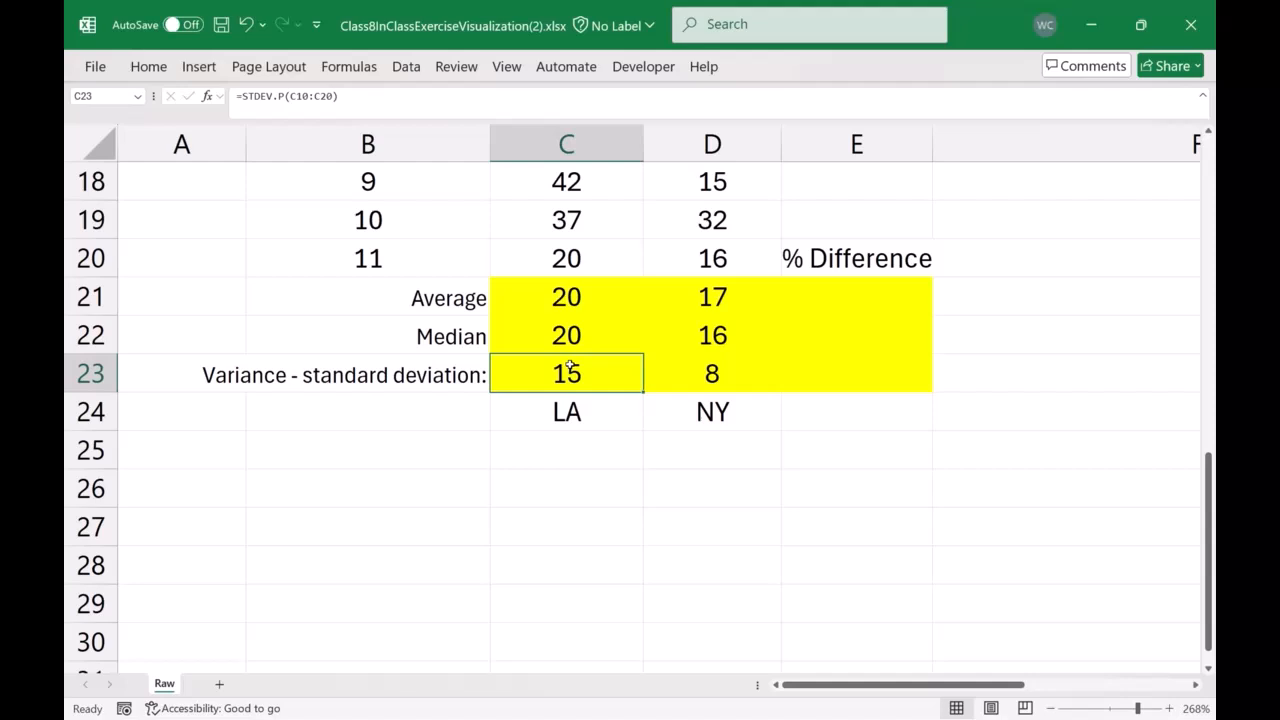
{"action": "left_click", "coordinate": [553, 298]}
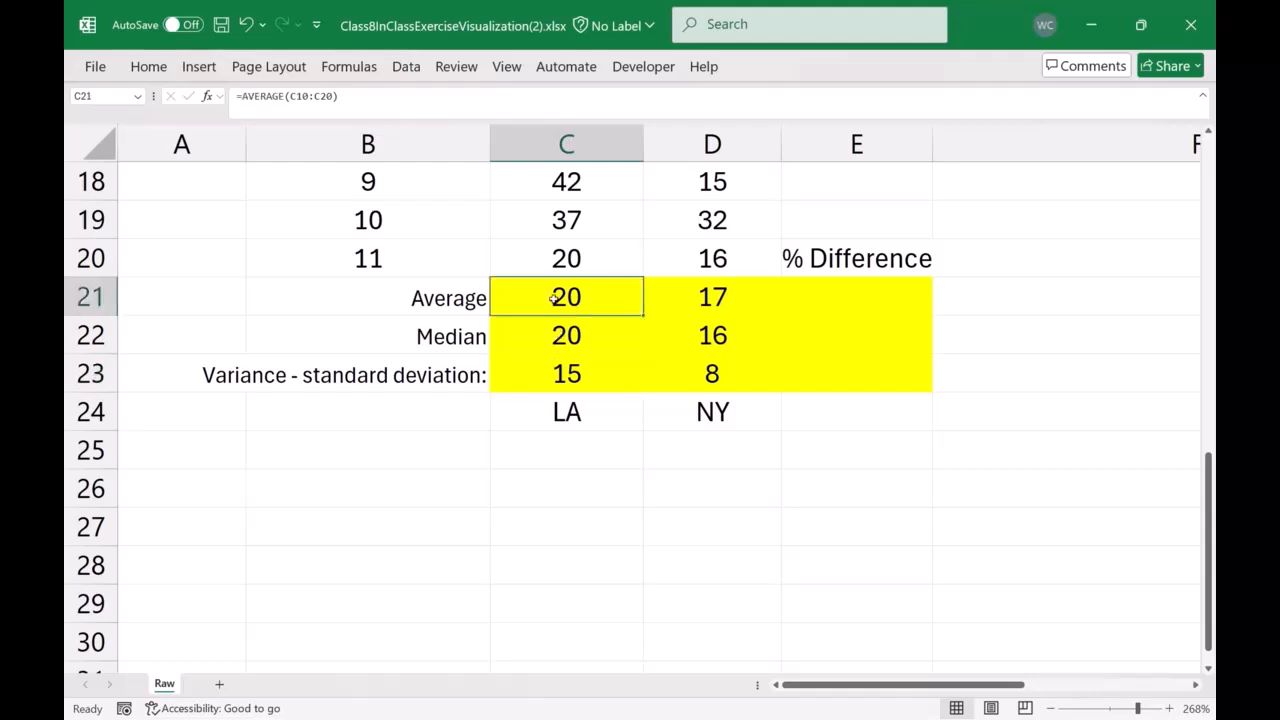
{"action": "left_click", "coordinate": [553, 375]}
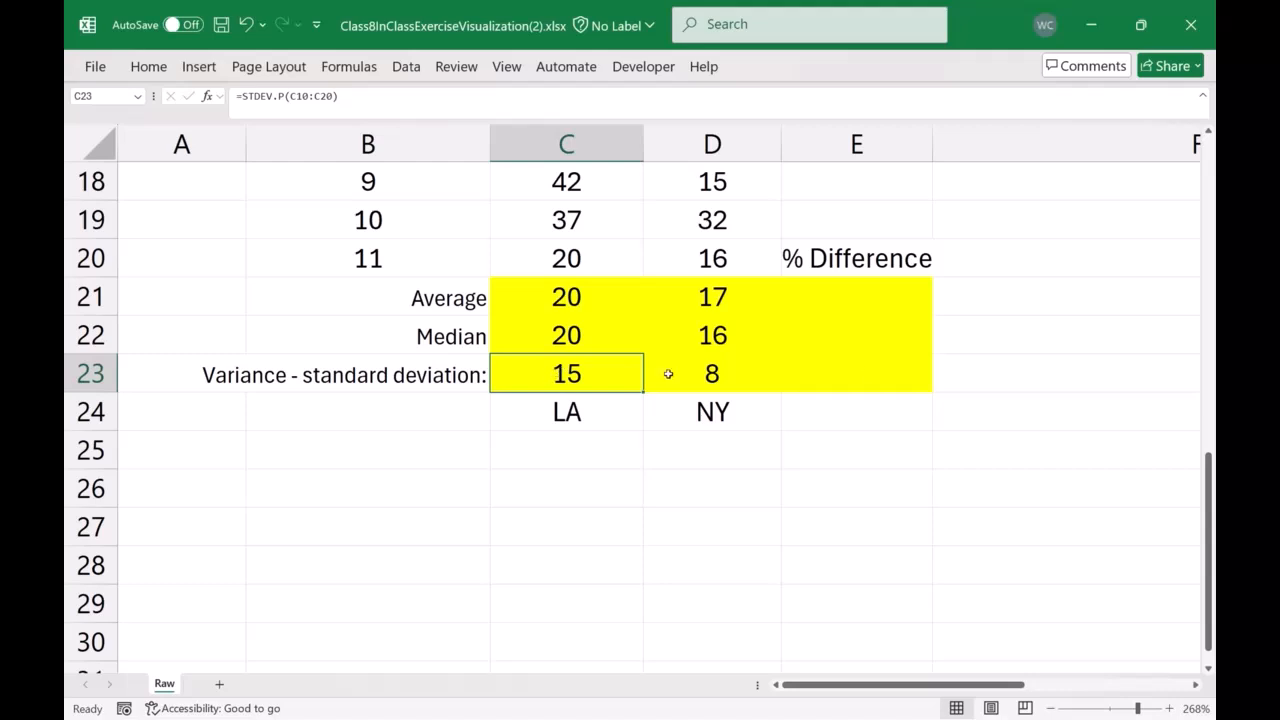
{"action": "left_click_drag", "start_coordinate": [754, 370], "coordinate": [584, 373]}
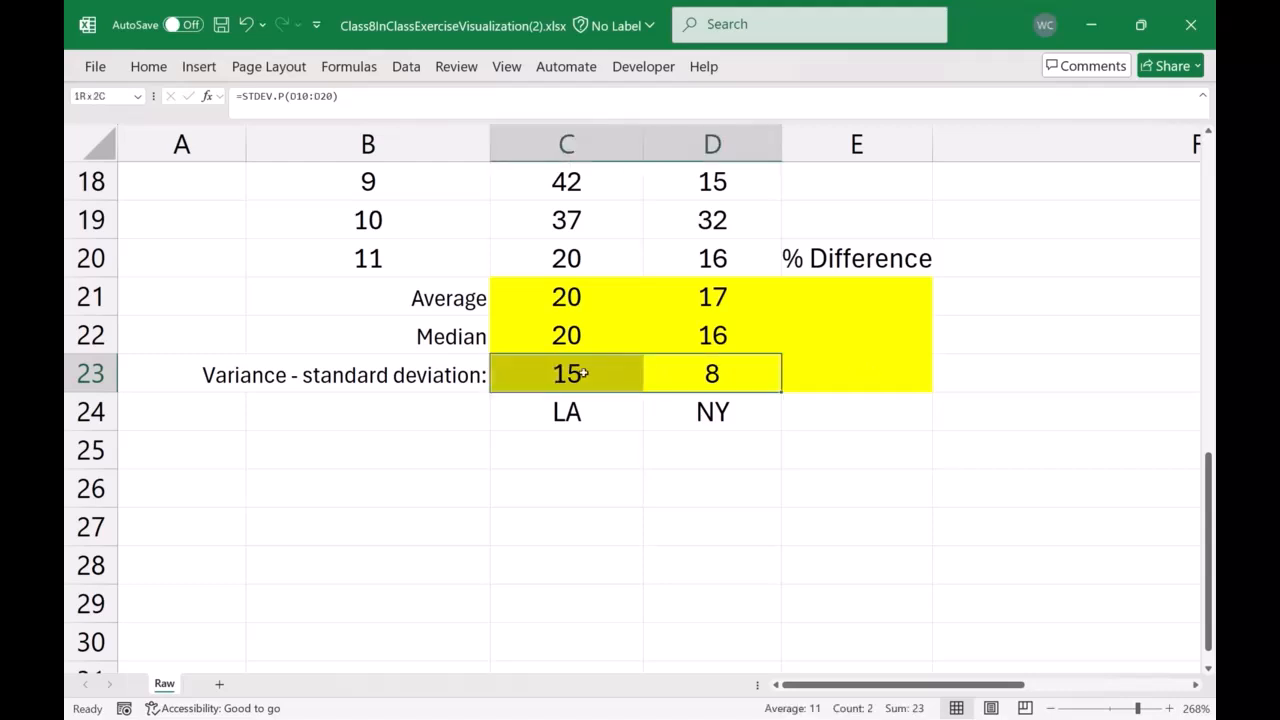
{"action": "left_click", "coordinate": [584, 373]}
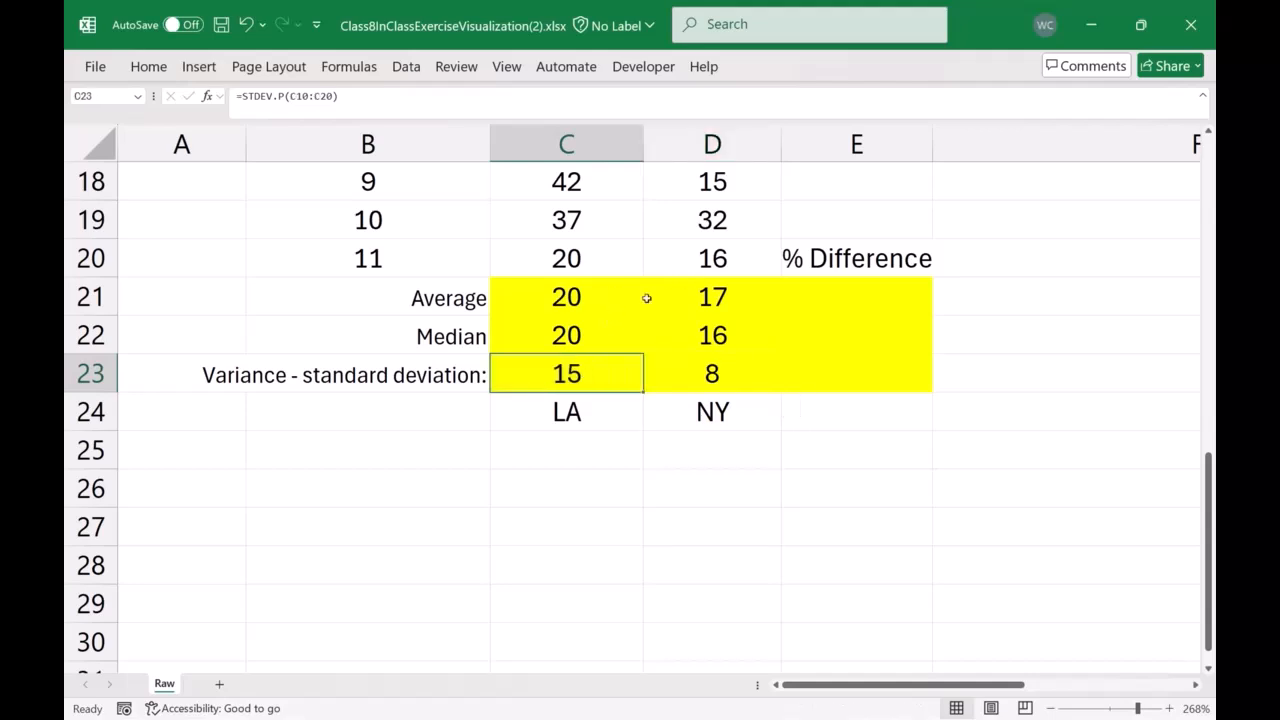
{"action": "left_click_drag", "start_coordinate": [592, 294], "coordinate": [687, 291]}
{"action": "left_click_drag", "start_coordinate": [588, 372], "coordinate": [674, 372]}
Calculate the percentage difference in E21 with =(C21-D21)/SUM(C21:D21) and fill the formula down to E23.
{"action": "left_click", "coordinate": [857, 301]}
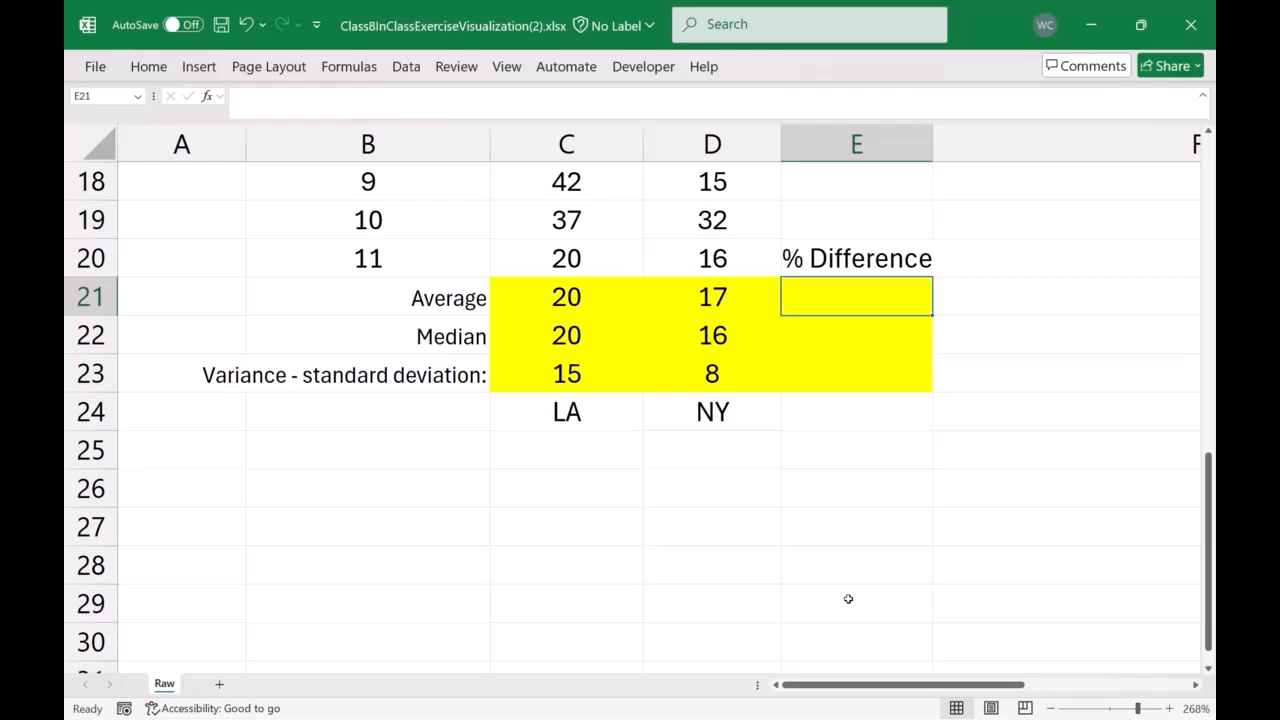
{"action": "type", "text": "=("}
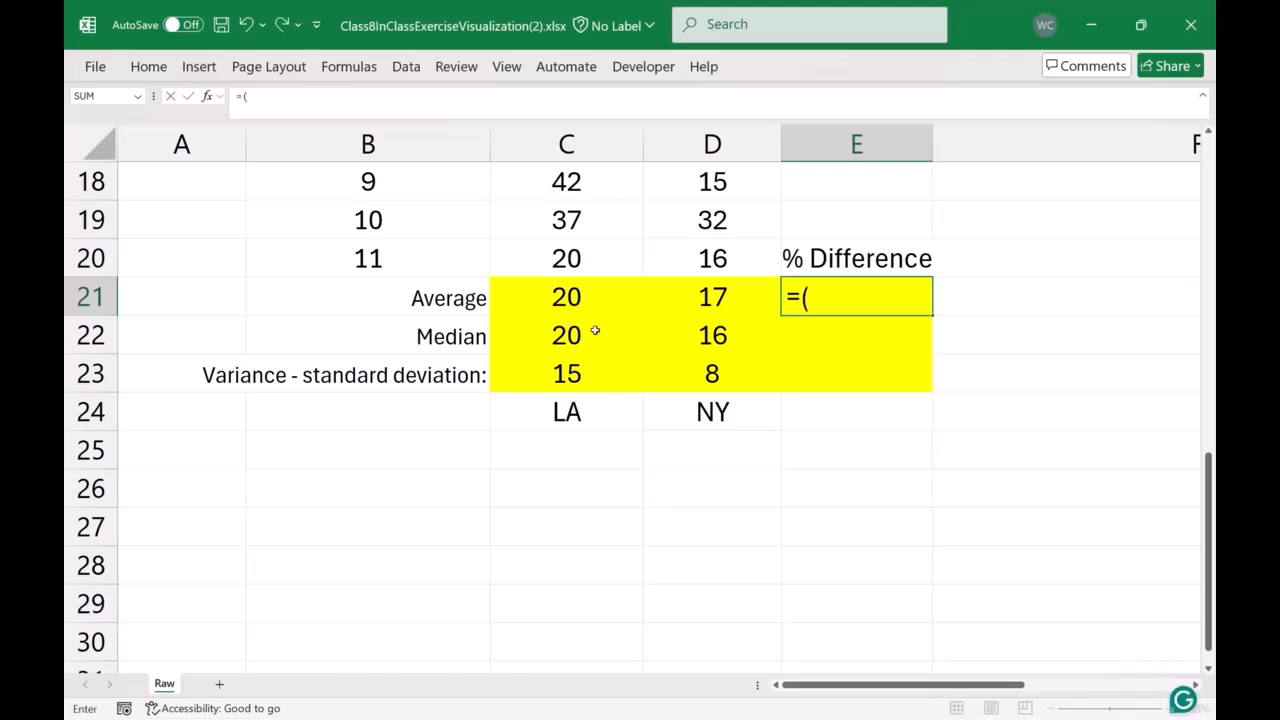
{"action": "left_click", "coordinate": [589, 300]}
{"action": "type", "text": "-"}
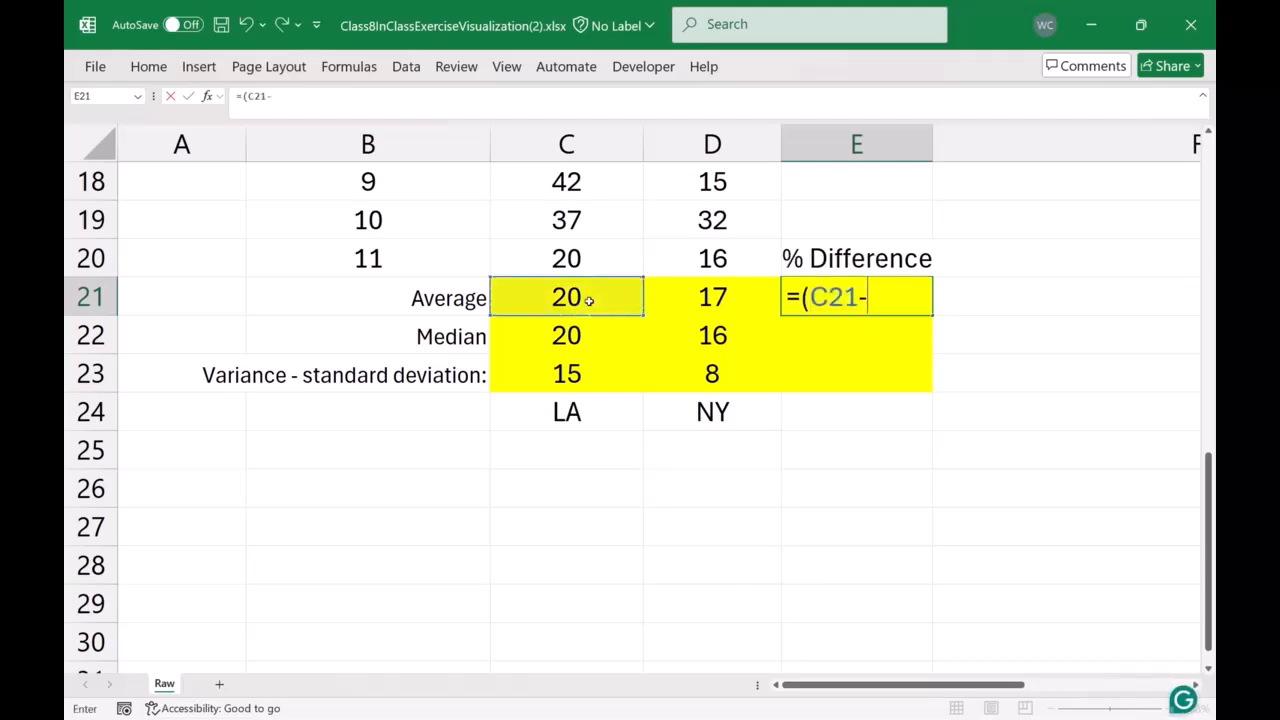
{"action": "left_click", "coordinate": [700, 297]}
{"action": "type", "text": ")"}
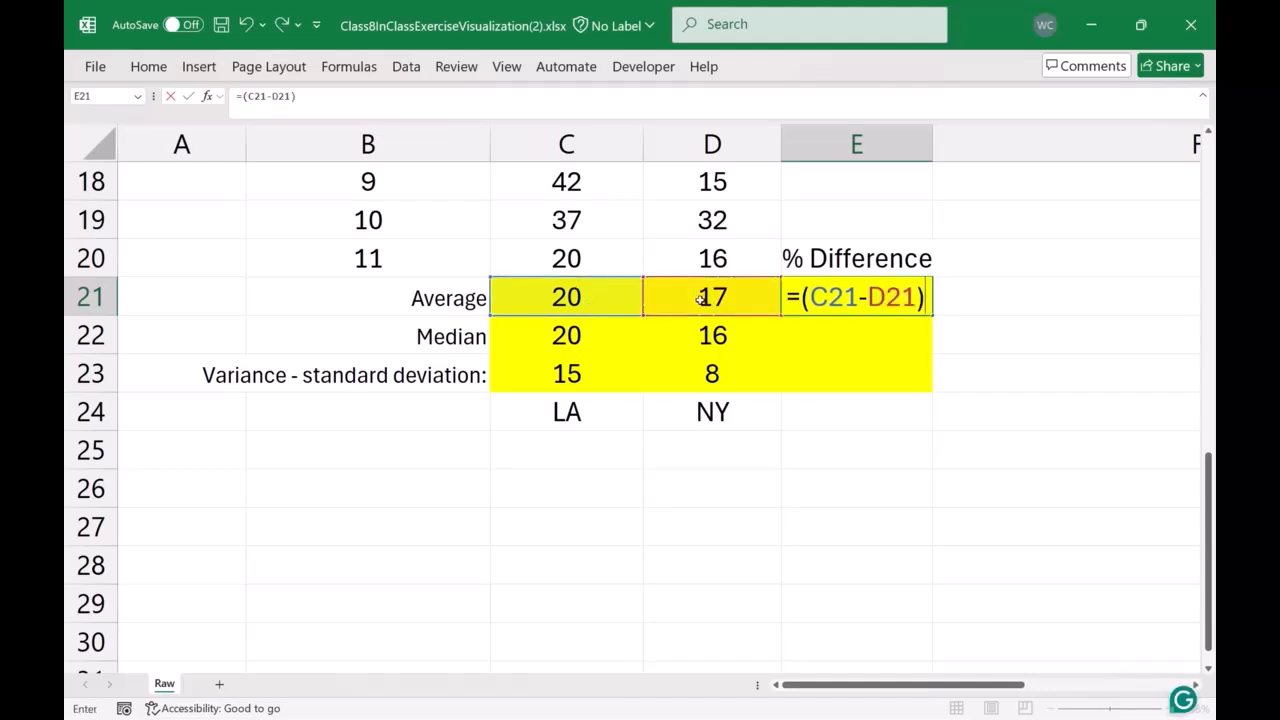
{"action": "type", "text": "/"}
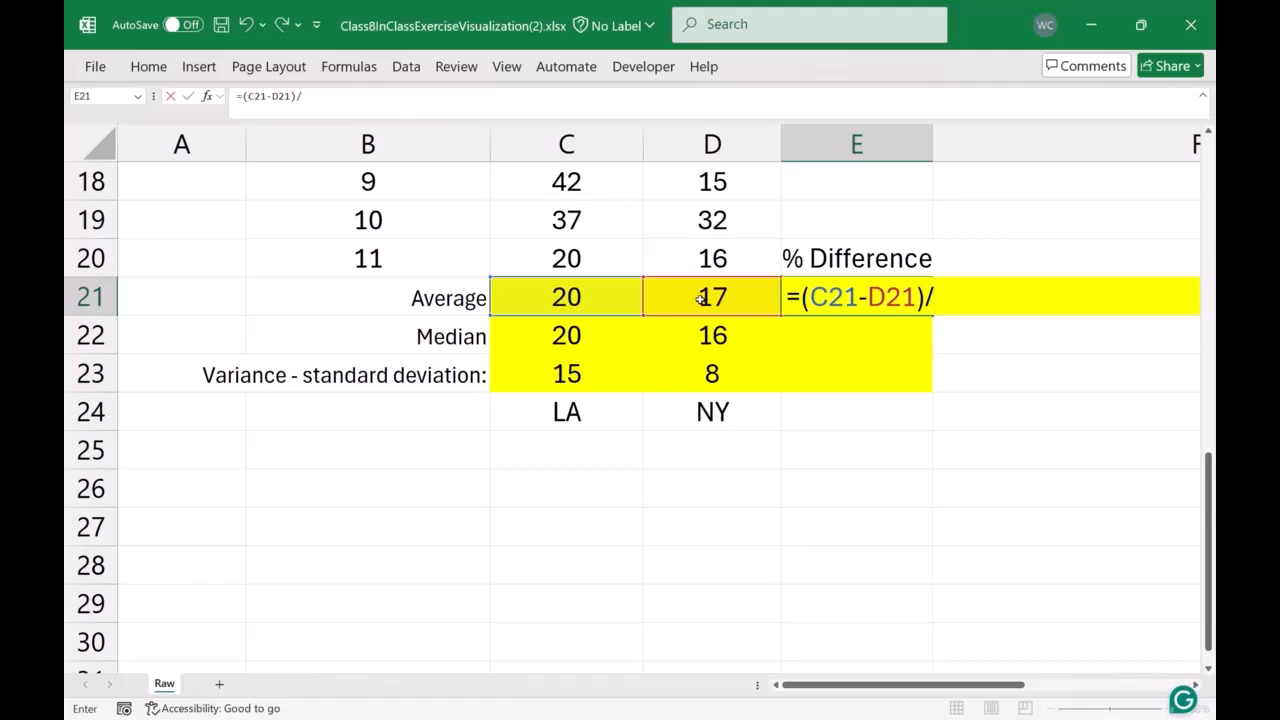
{"action": "type", "text": "sum("}
{"action": "left_click_drag", "start_coordinate": [606, 294], "coordinate": [682, 292]}
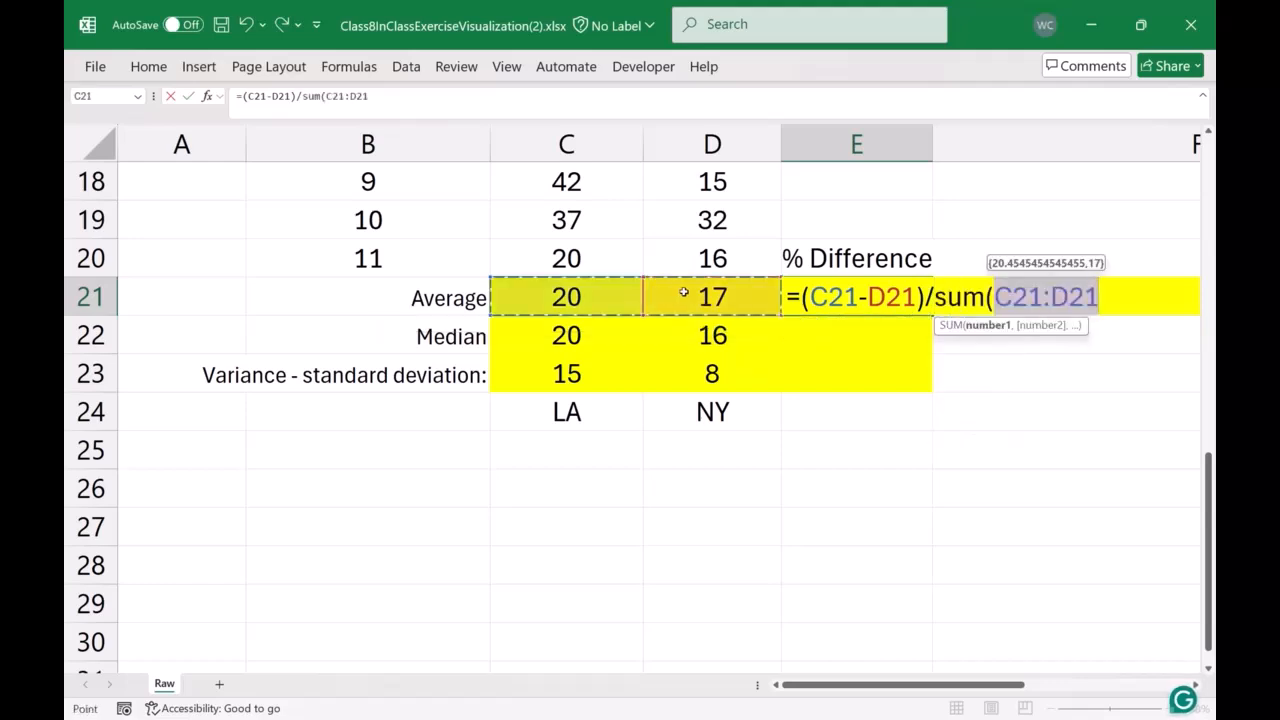
{"action": "type", "text": ")"}
{"action": "key", "text": "Return"}
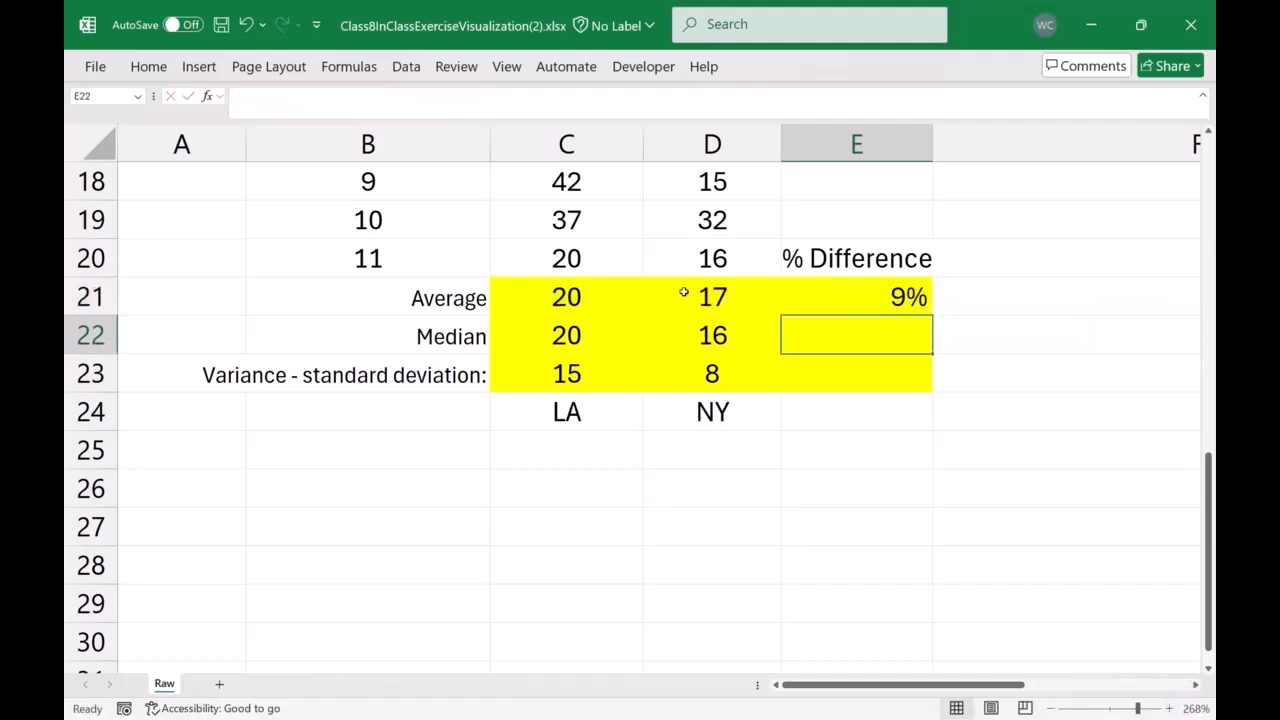
{"action": "left_click", "coordinate": [860, 288]}
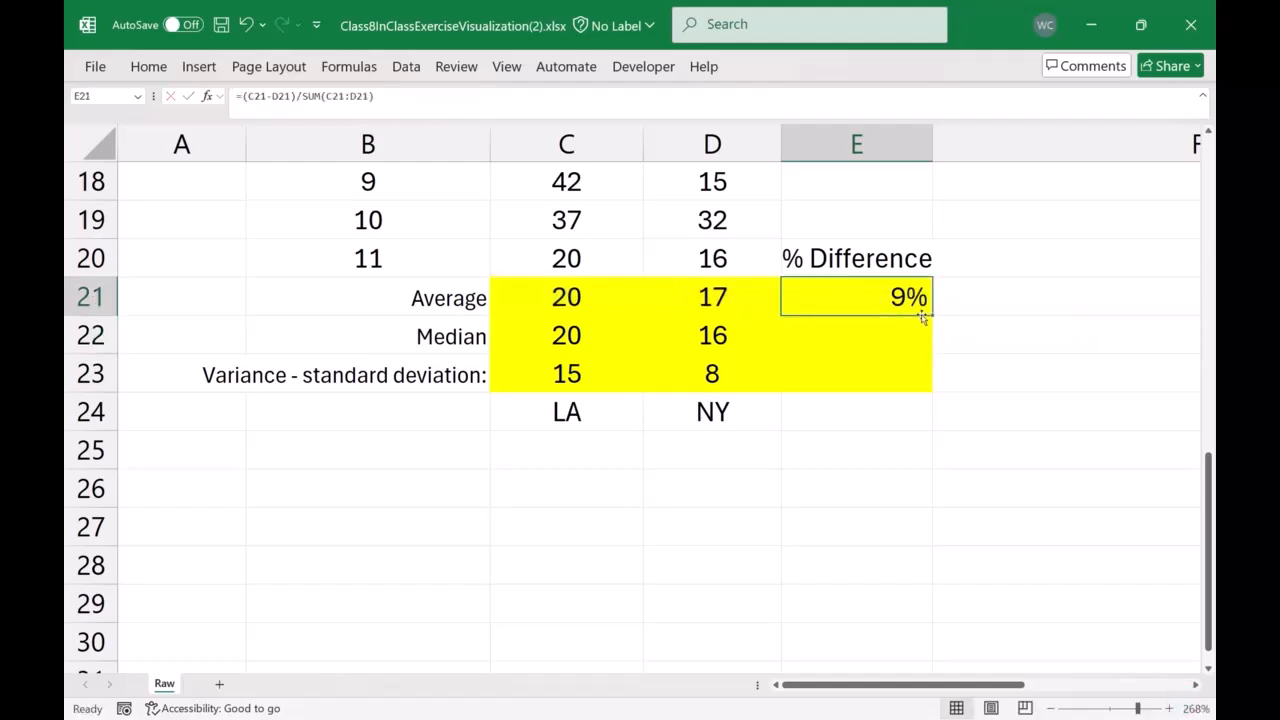
{"action": "left_click_drag", "start_coordinate": [932, 312], "coordinate": [915, 386]}
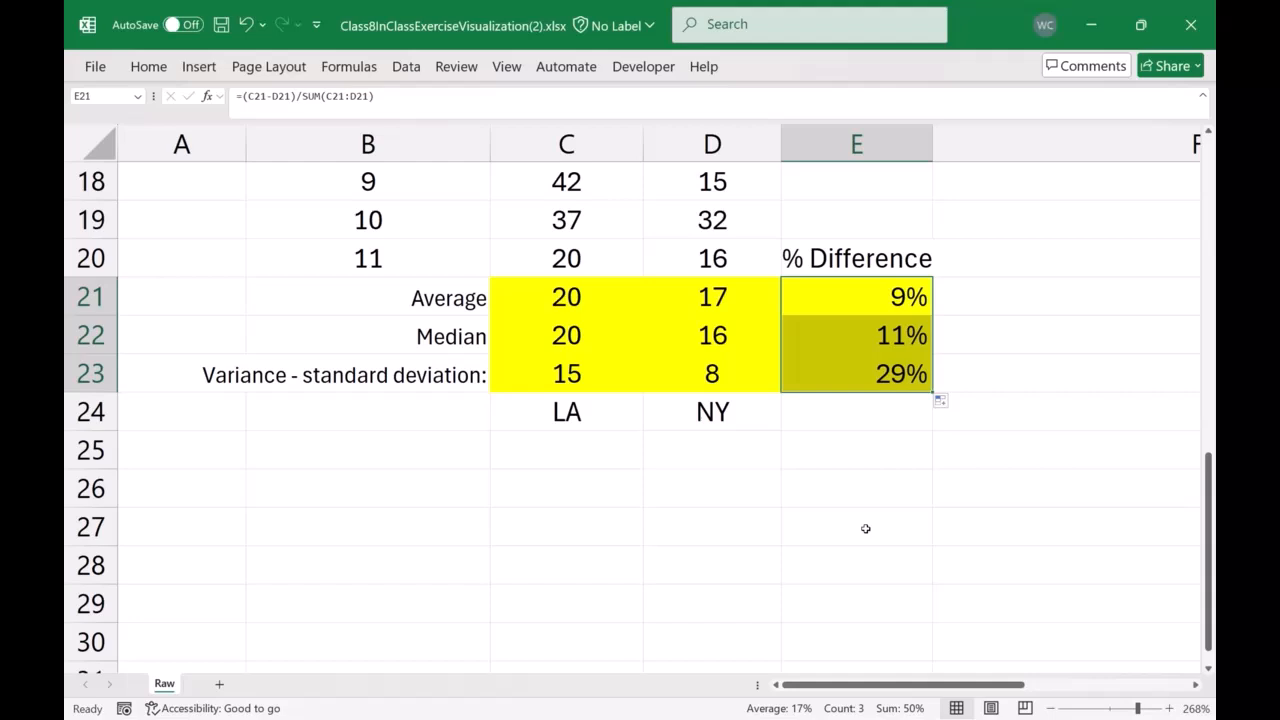
Inspect the percentage difference formula in E21, and compare both stores' averages and standard deviations in rows 21 and 23.
{"action": "double_click", "coordinate": [840, 290]}
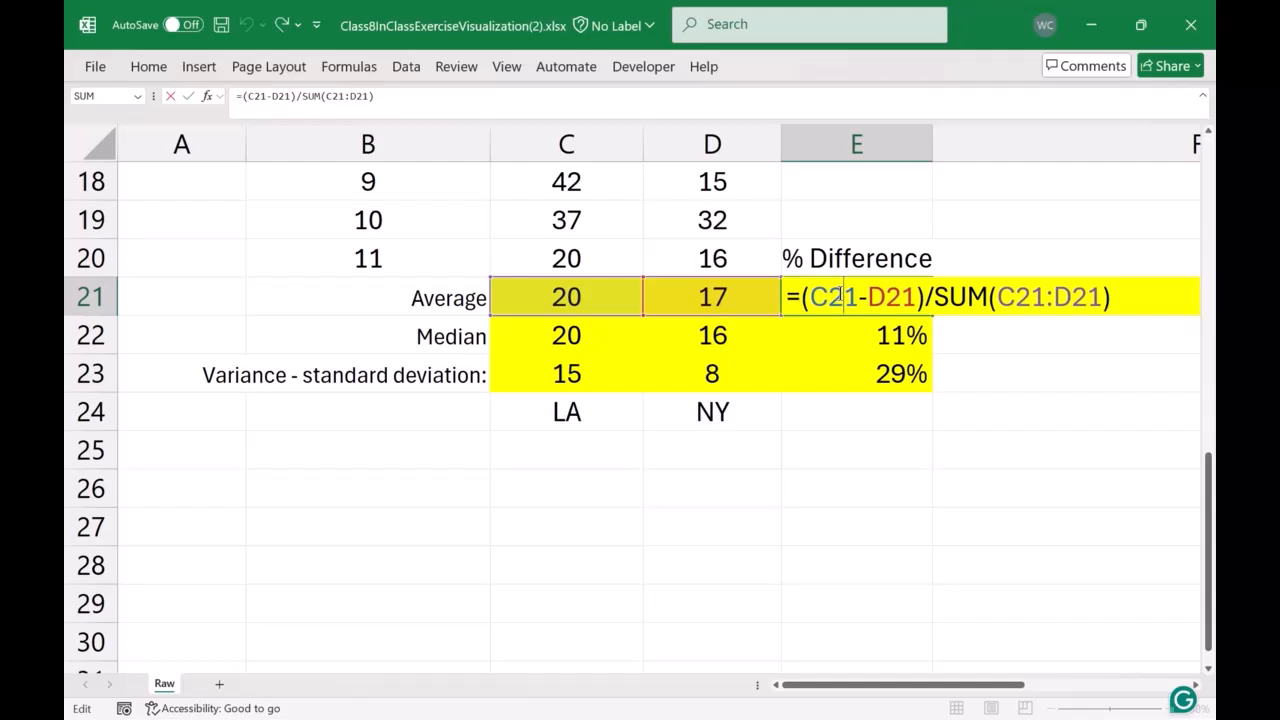
{"action": "key", "text": "Return"}
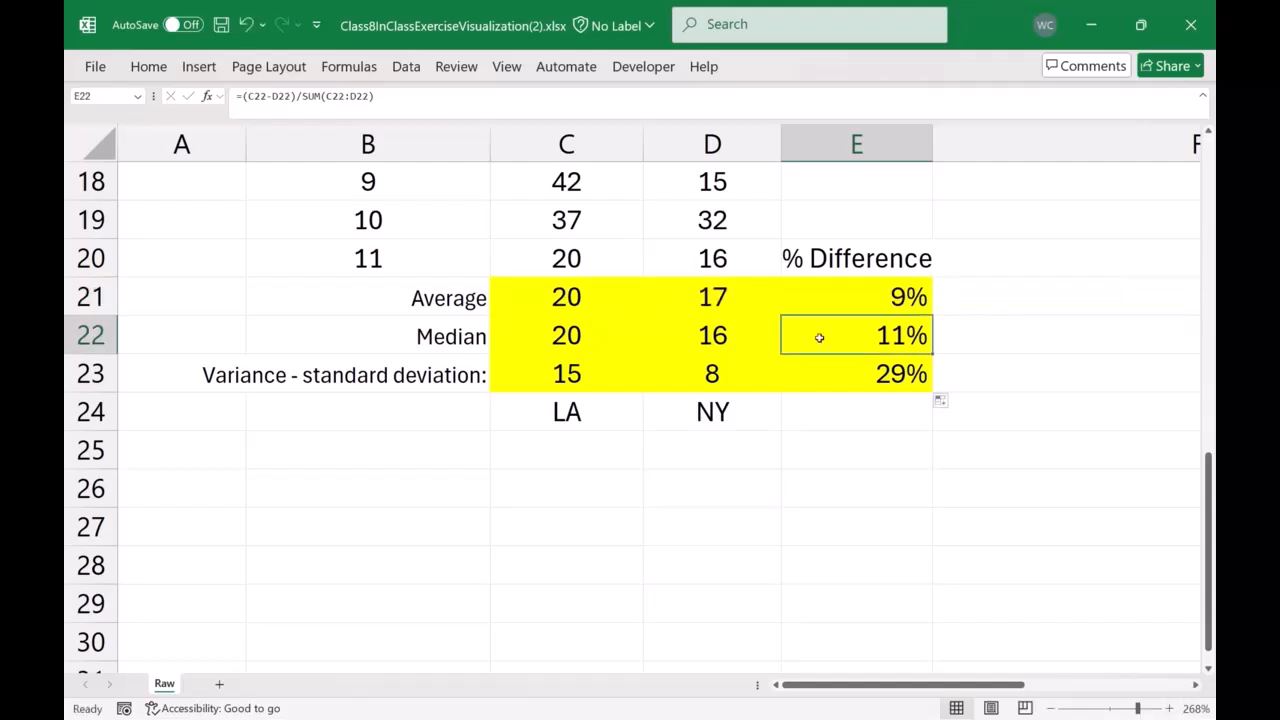
{"action": "left_click", "coordinate": [840, 288]}
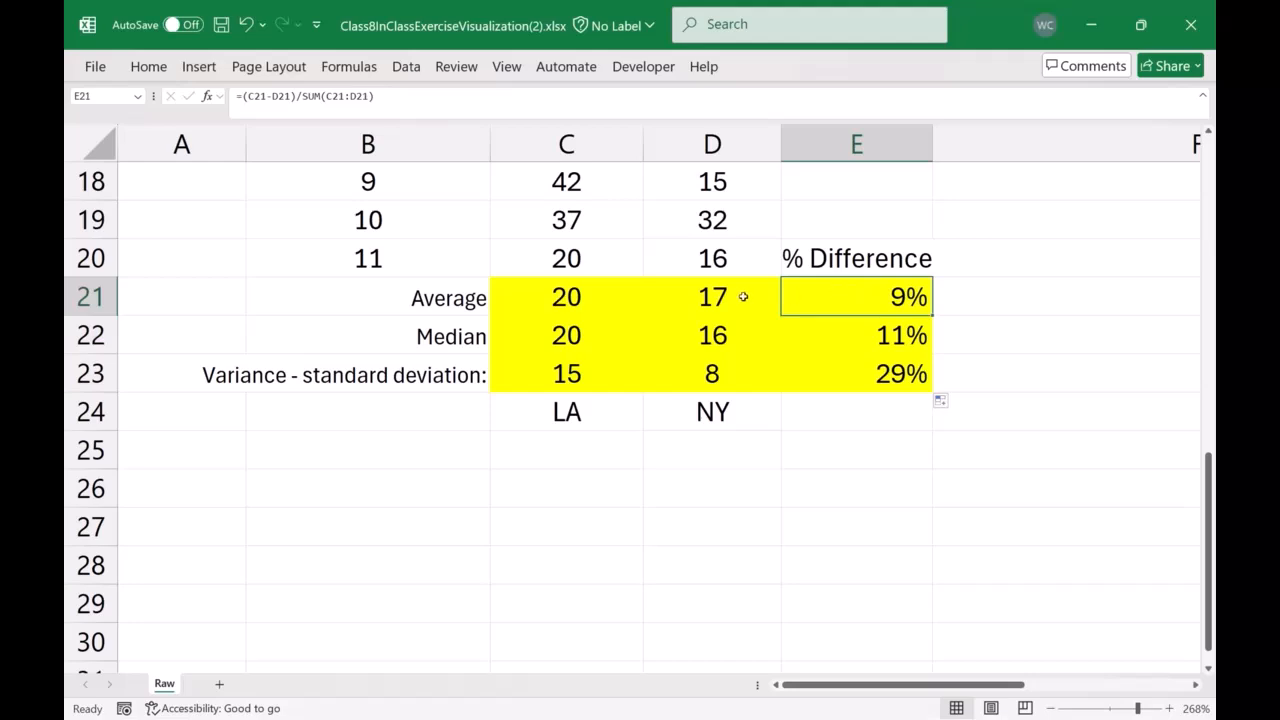
{"action": "left_click_drag", "start_coordinate": [558, 300], "coordinate": [852, 294]}
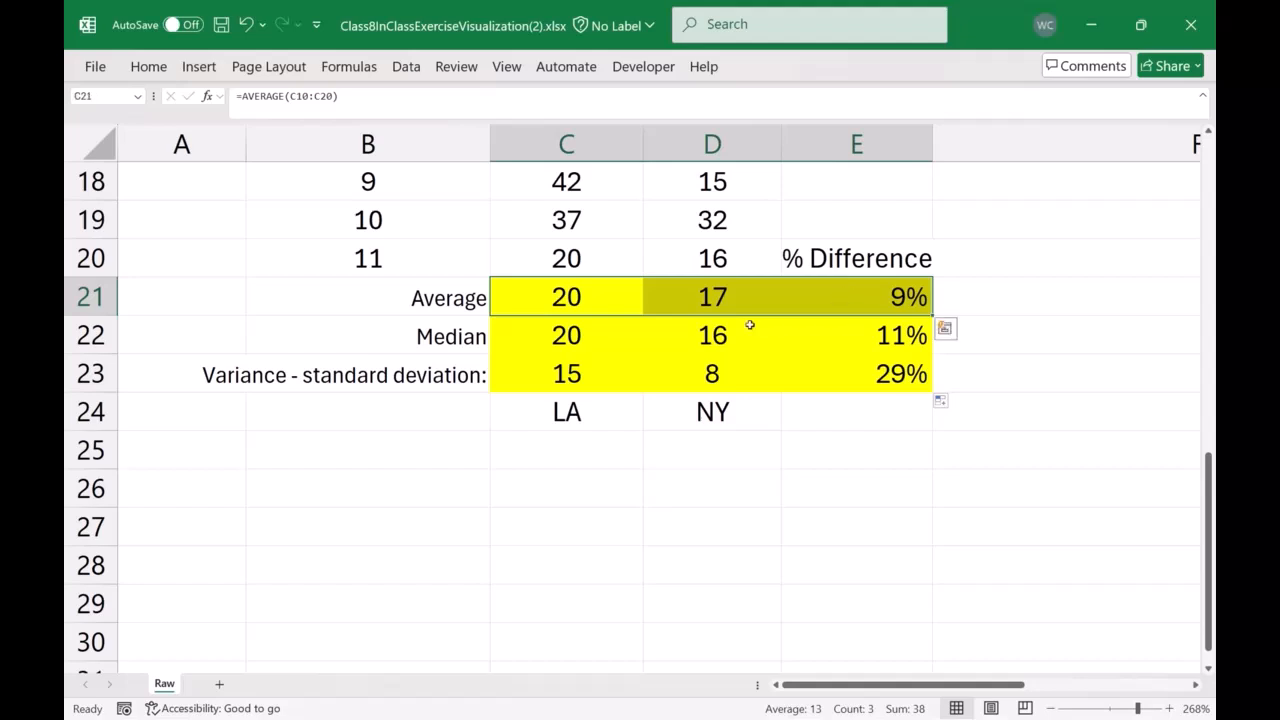
{"action": "left_click", "coordinate": [575, 418]}
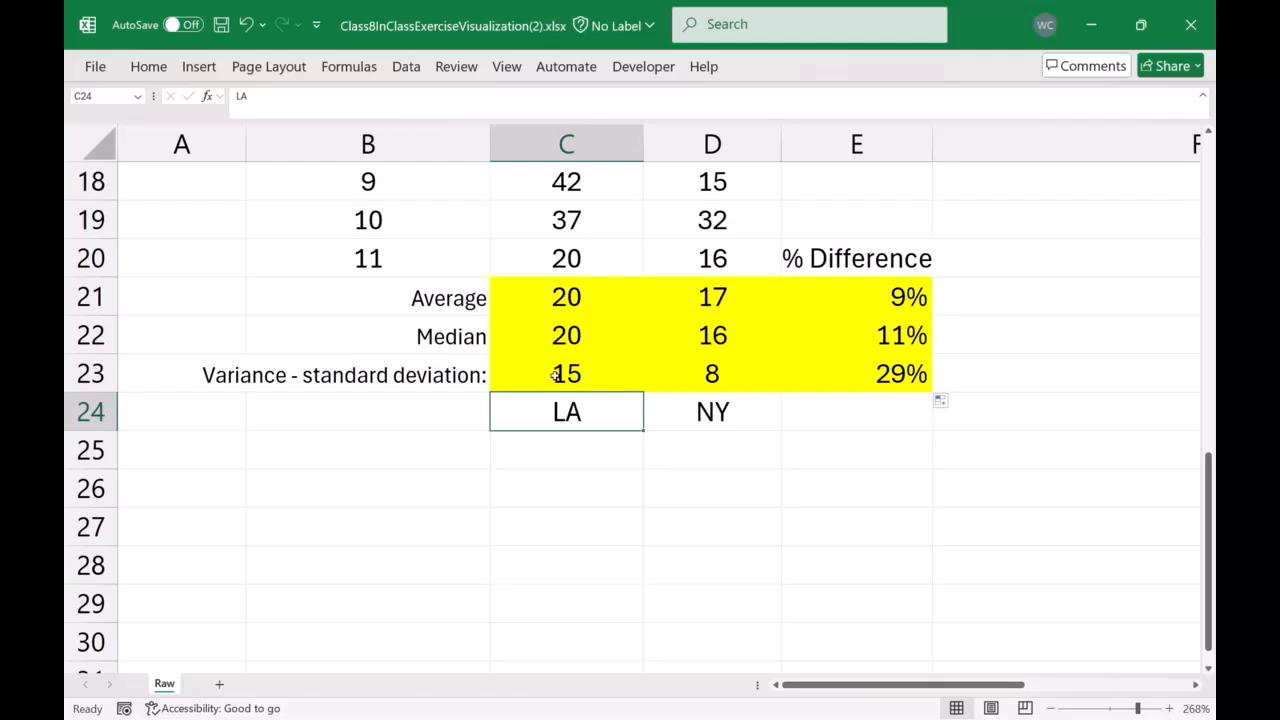
{"action": "left_click_drag", "start_coordinate": [556, 374], "coordinate": [631, 365]}
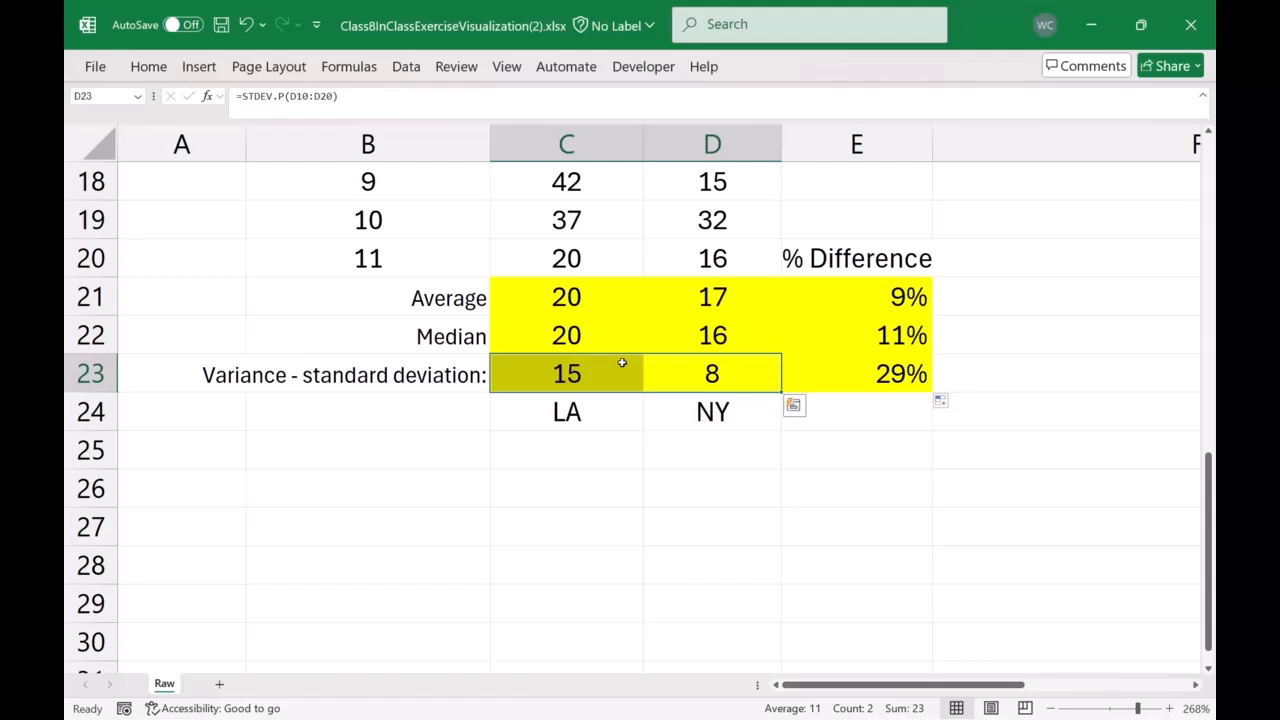
{"action": "left_click", "coordinate": [620, 363]}
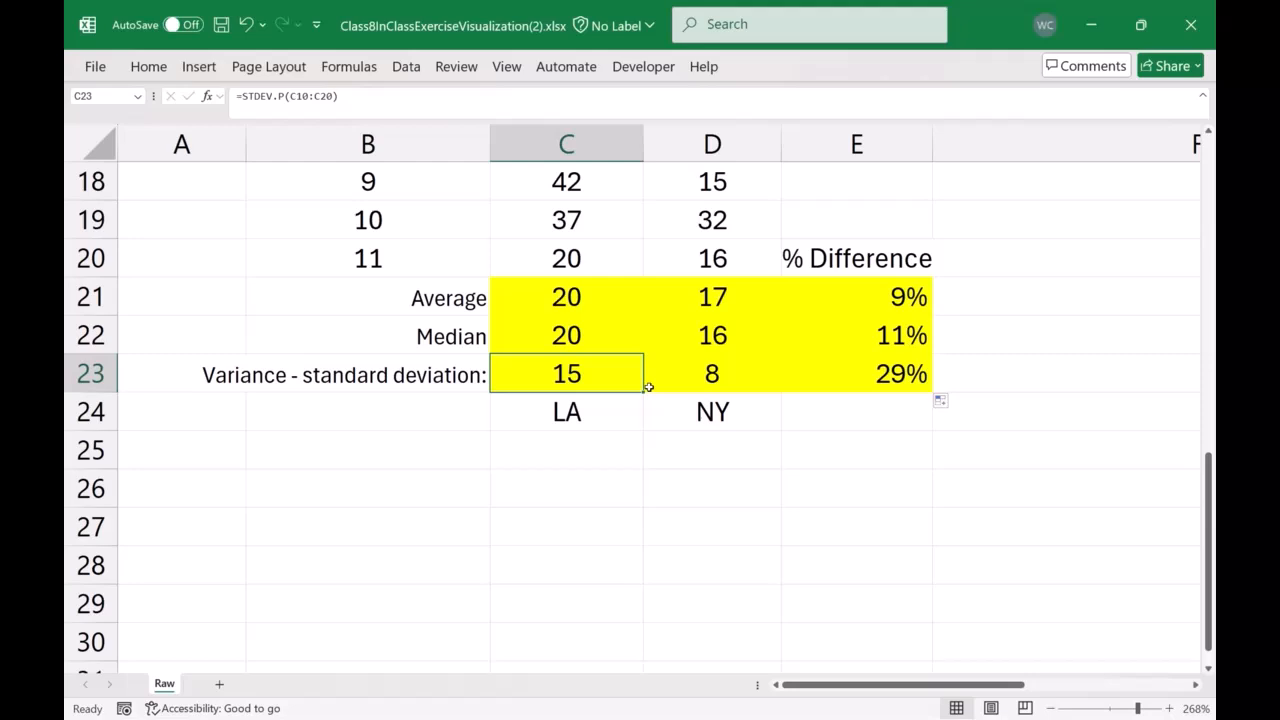
Insert a 2-D clustered column chart of the LA and New York profits, including headers, from C9:D20.
{"action": "left_click", "coordinate": [705, 349]}
{"action": "scroll", "coordinate": [705, 349], "scroll_direction": "up", "scroll_amount": 5}
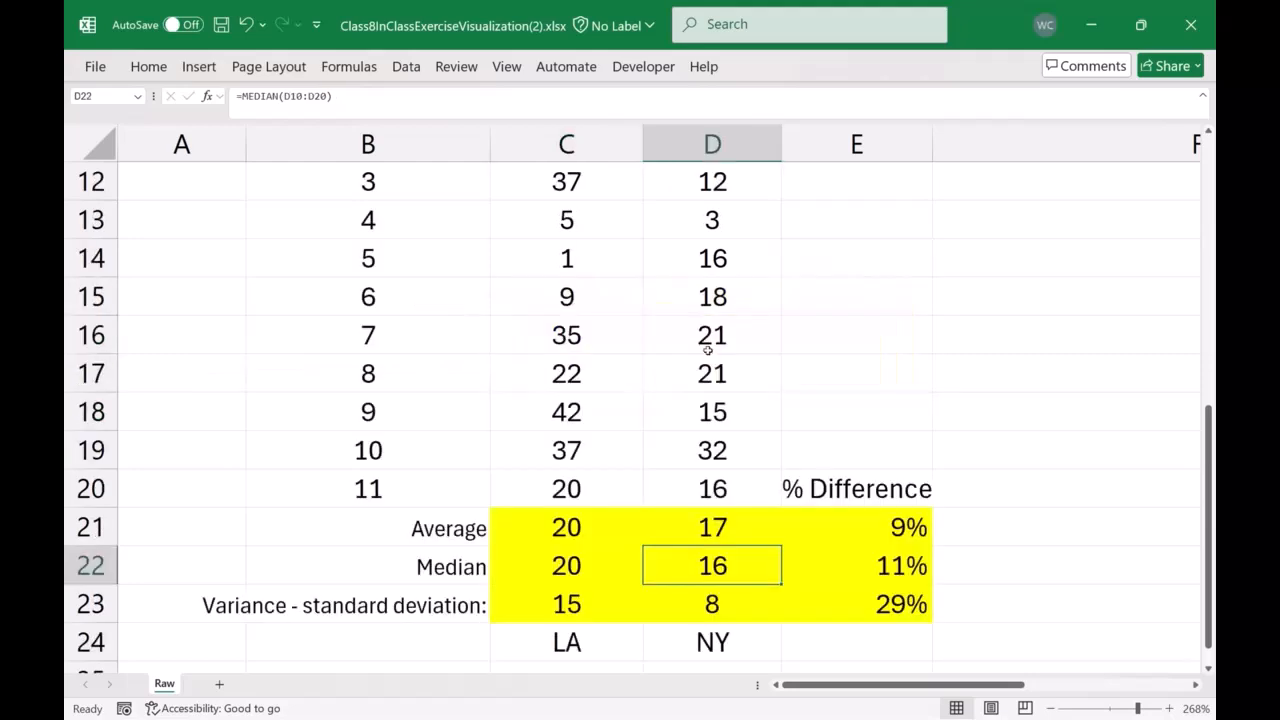
{"action": "scroll", "coordinate": [705, 349], "scroll_direction": "down", "scroll_amount": 2}
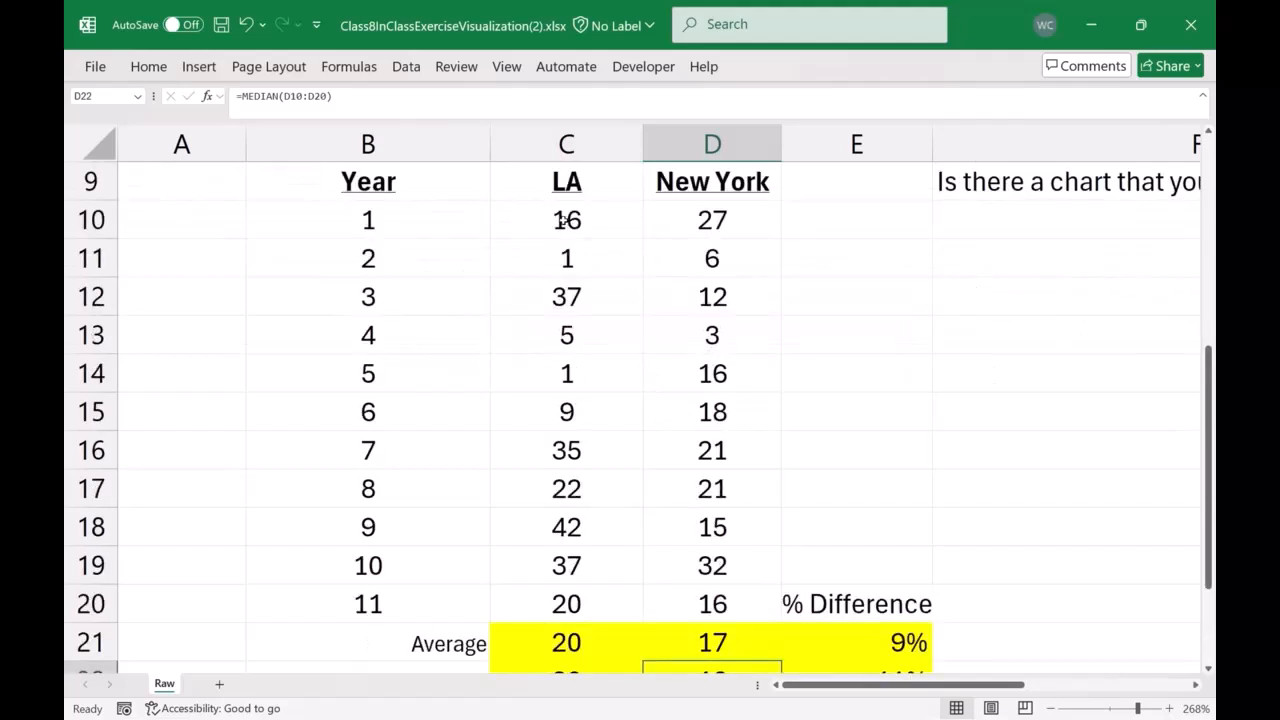
{"action": "left_click_drag", "start_coordinate": [558, 184], "coordinate": [697, 600]}
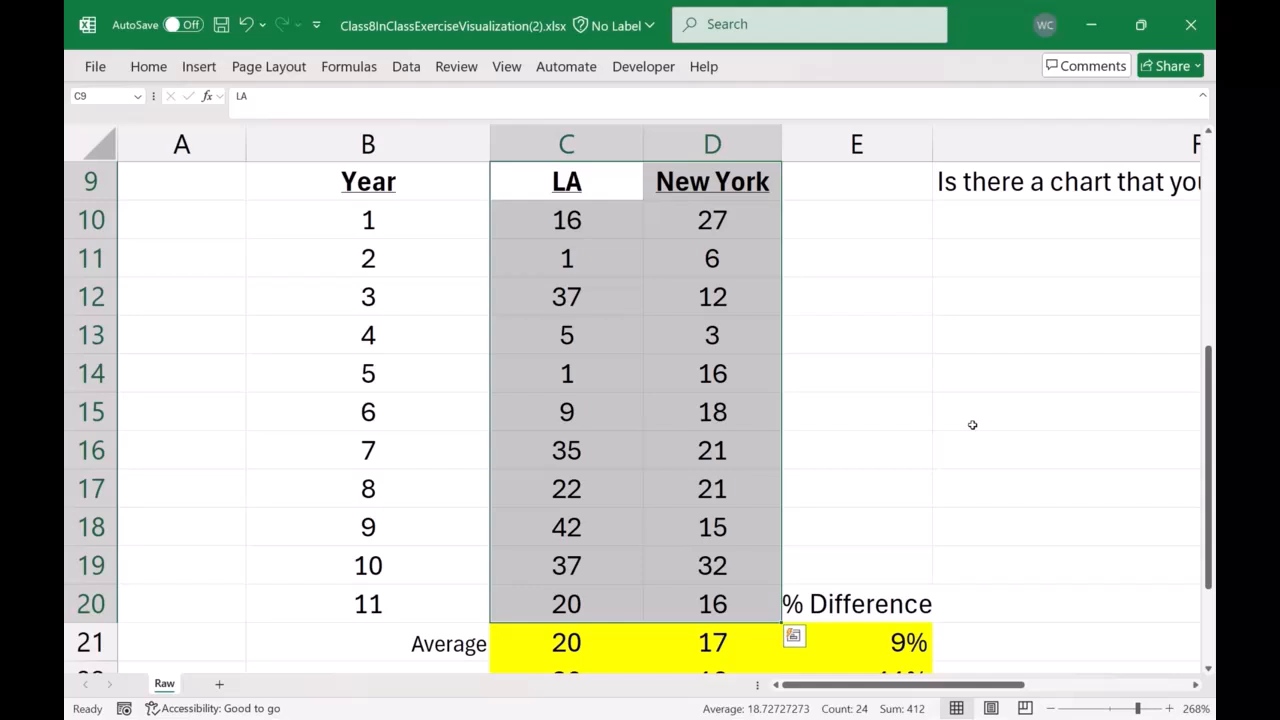
{"action": "left_click", "coordinate": [209, 69]}
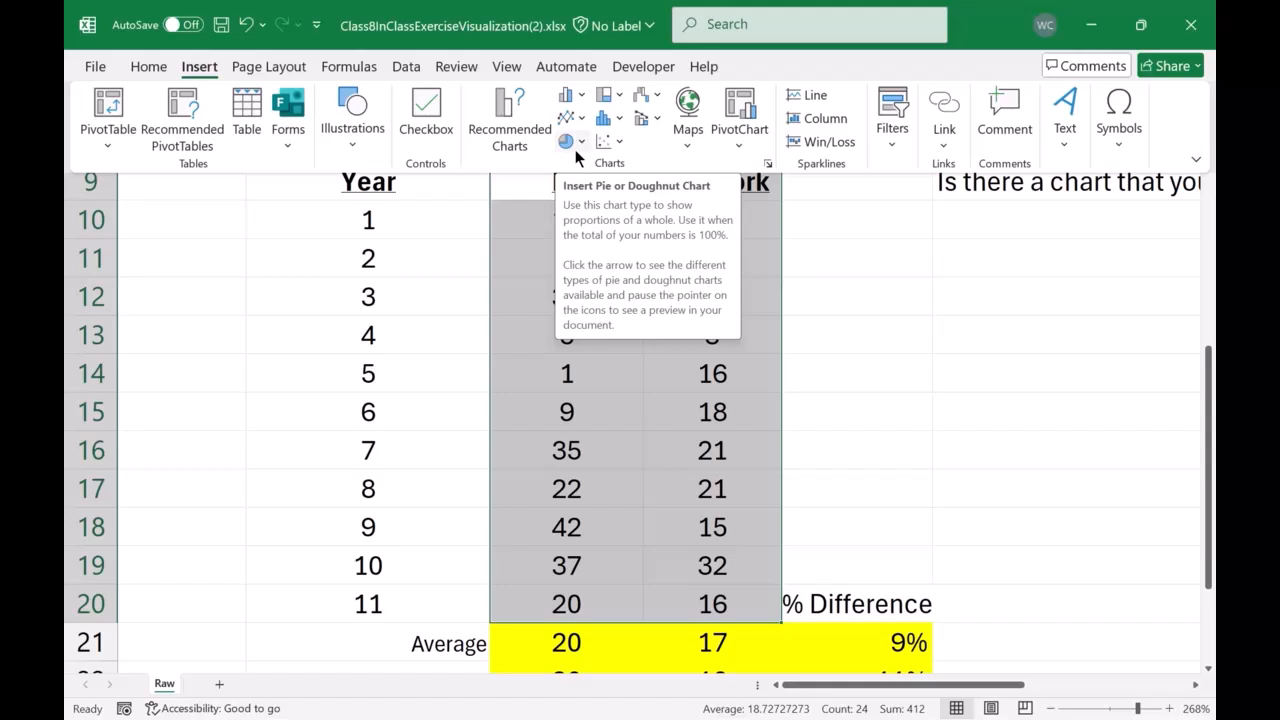
{"action": "left_click", "coordinate": [578, 96]}
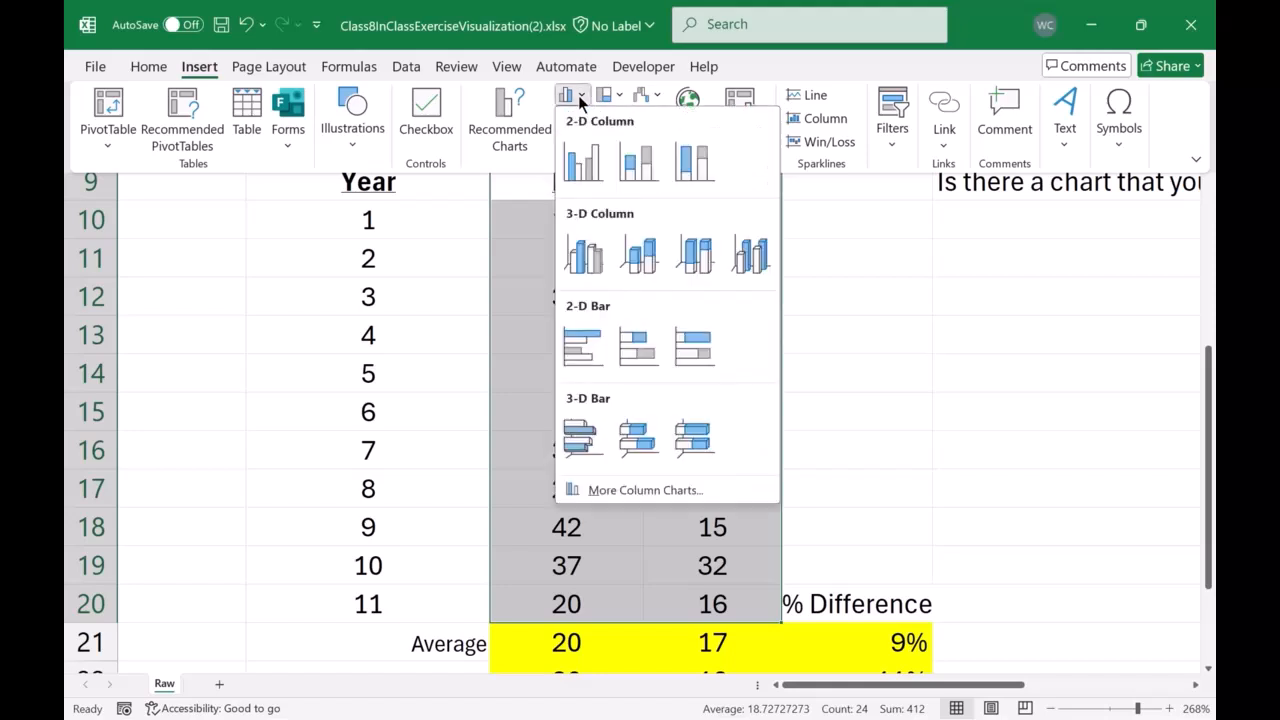
{"action": "left_click", "coordinate": [582, 165]}
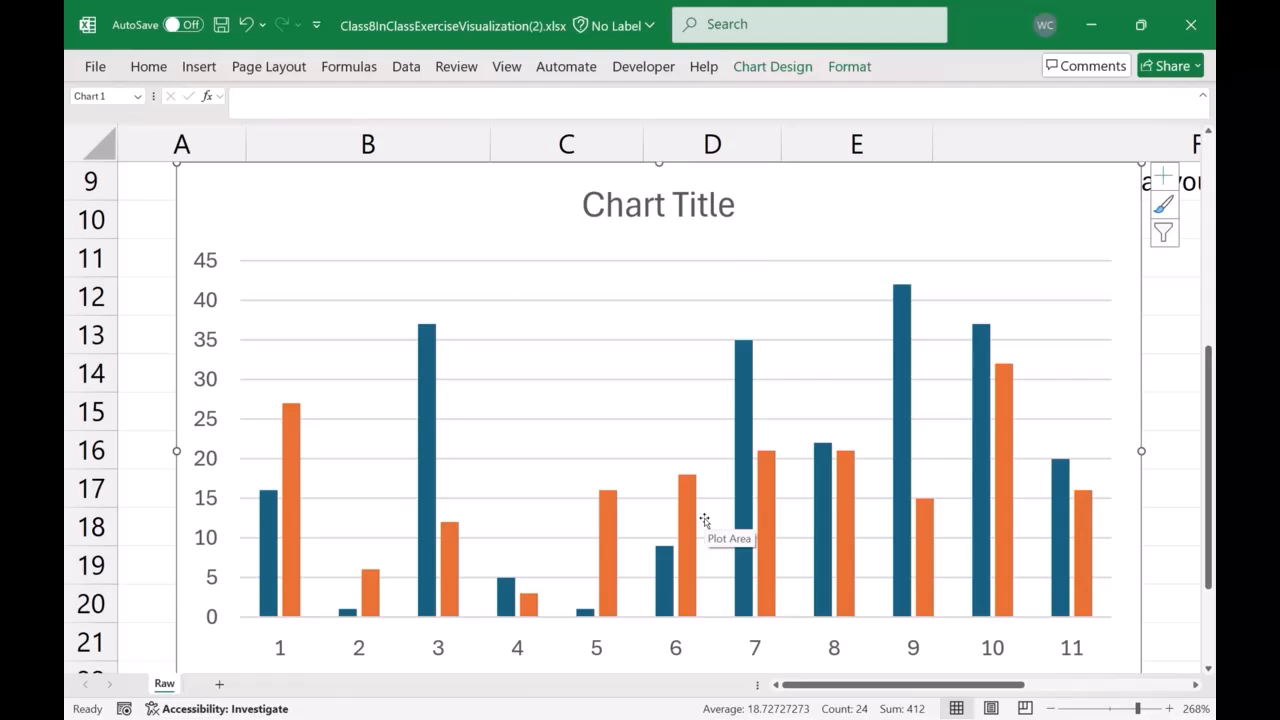
Change the clustered column chart to a basic Line chart and inspect the LA series.
{"action": "right_click", "coordinate": [557, 346]}
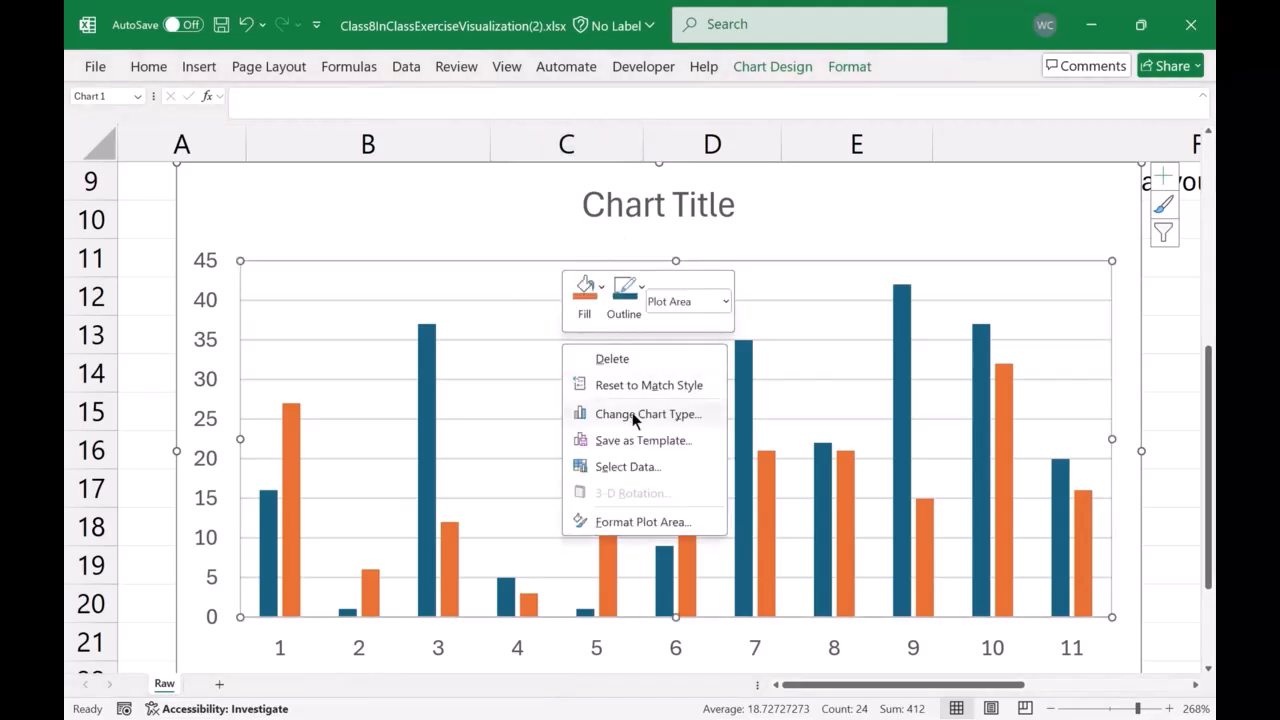
{"action": "left_click", "coordinate": [600, 414]}
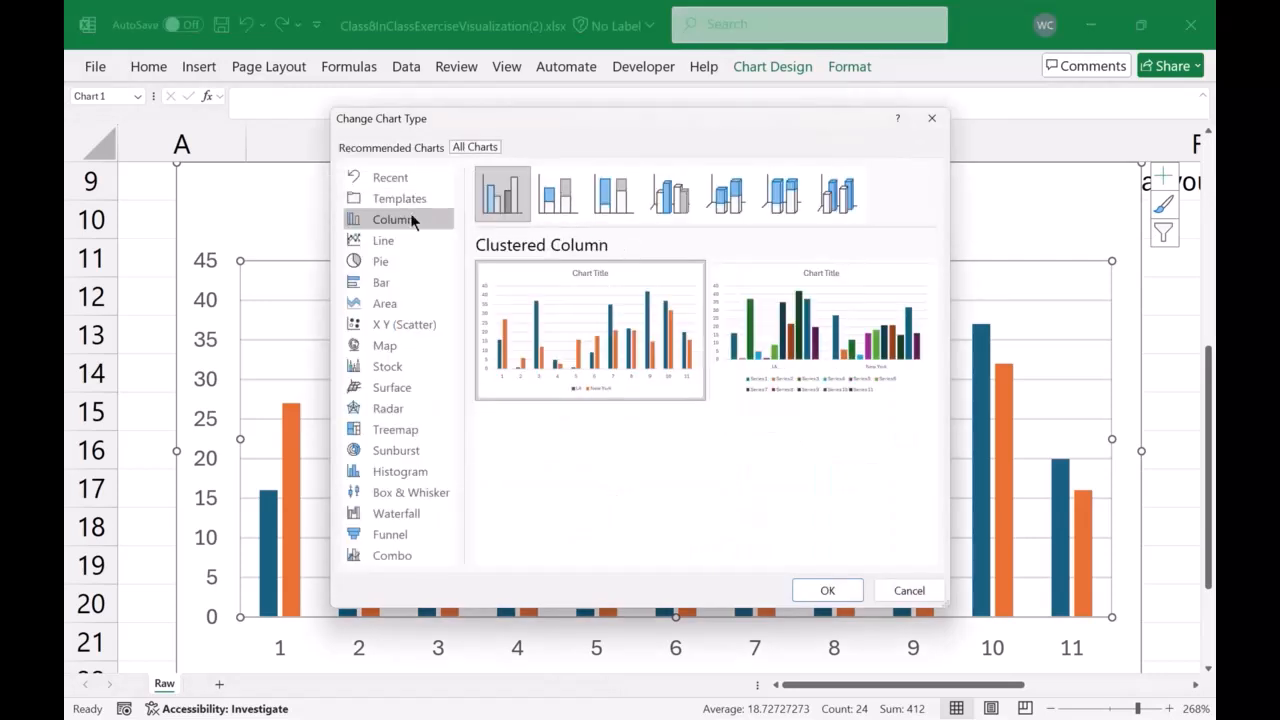
{"action": "left_click", "coordinate": [394, 259]}
{"action": "left_click", "coordinate": [400, 240]}
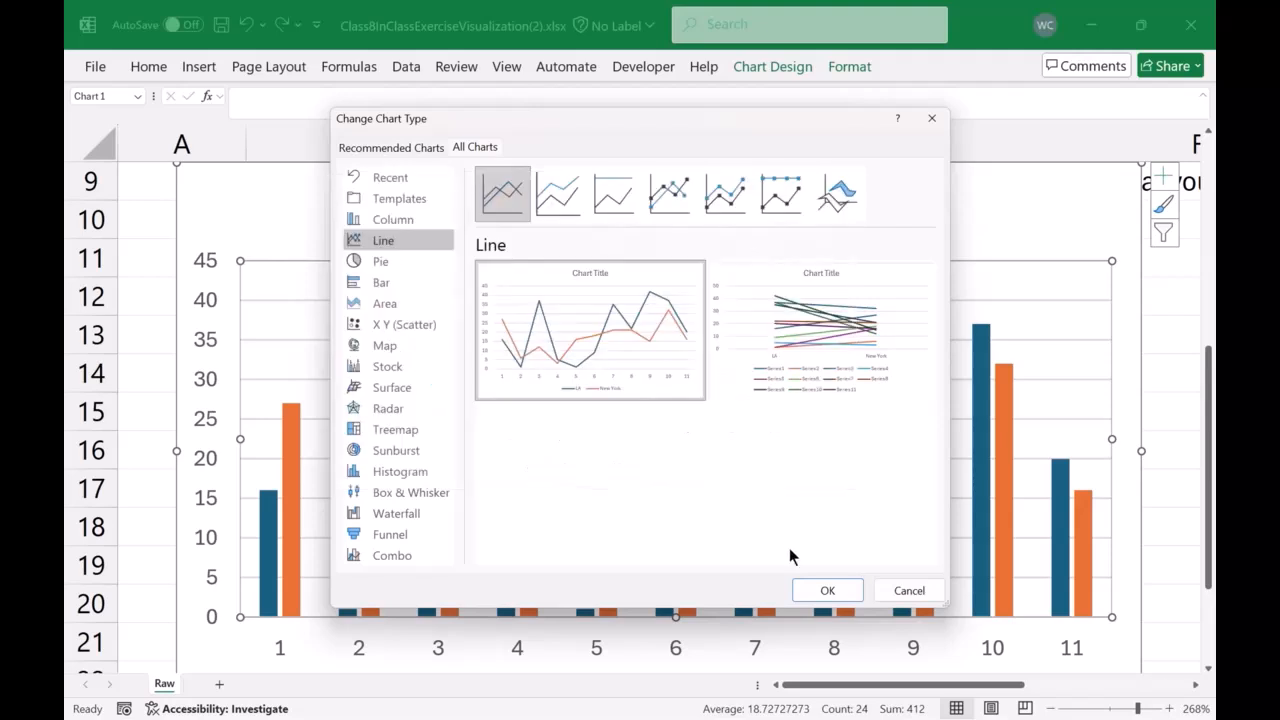
{"action": "left_click", "coordinate": [815, 595]}
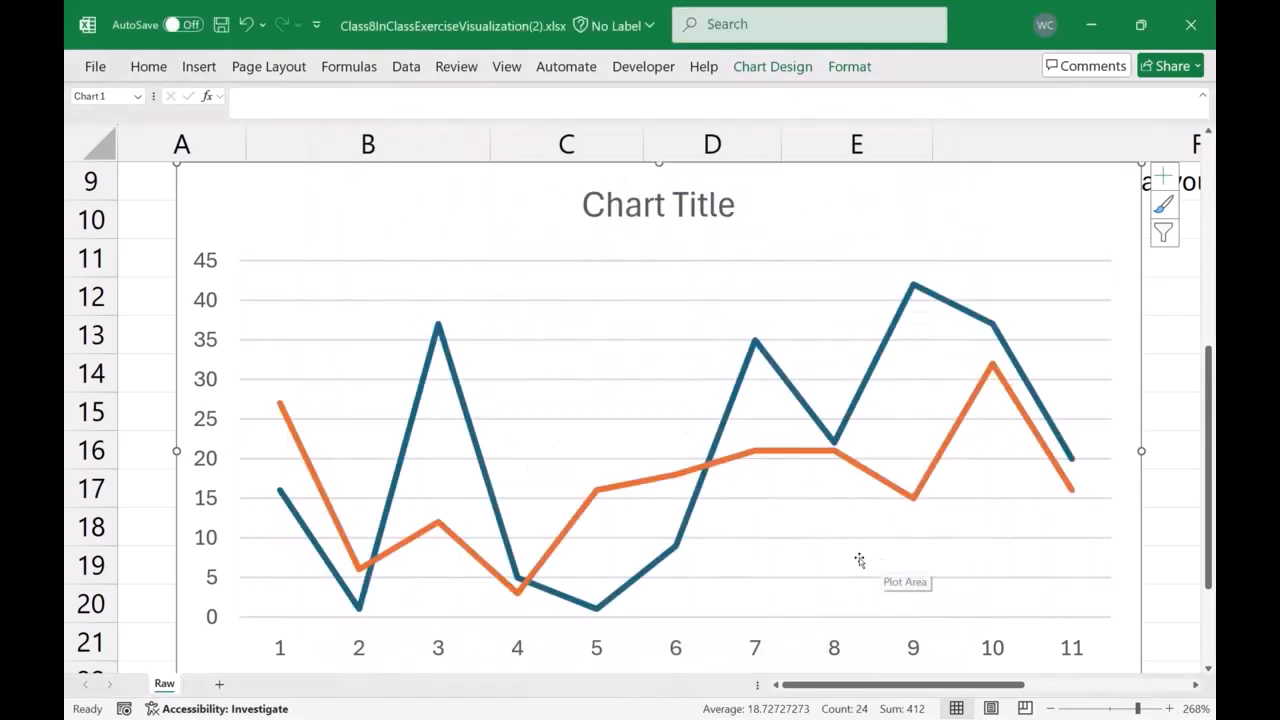
{"action": "left_click", "coordinate": [454, 380]}
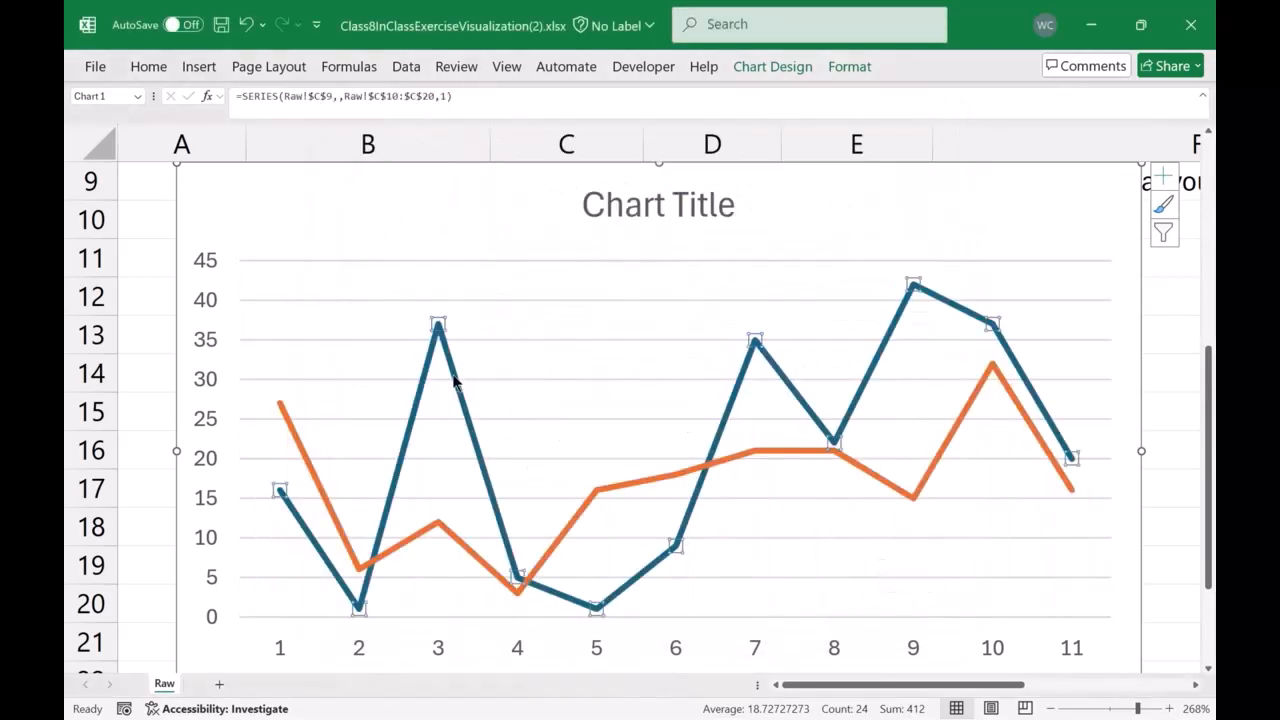
{"action": "left_click", "coordinate": [432, 189]}
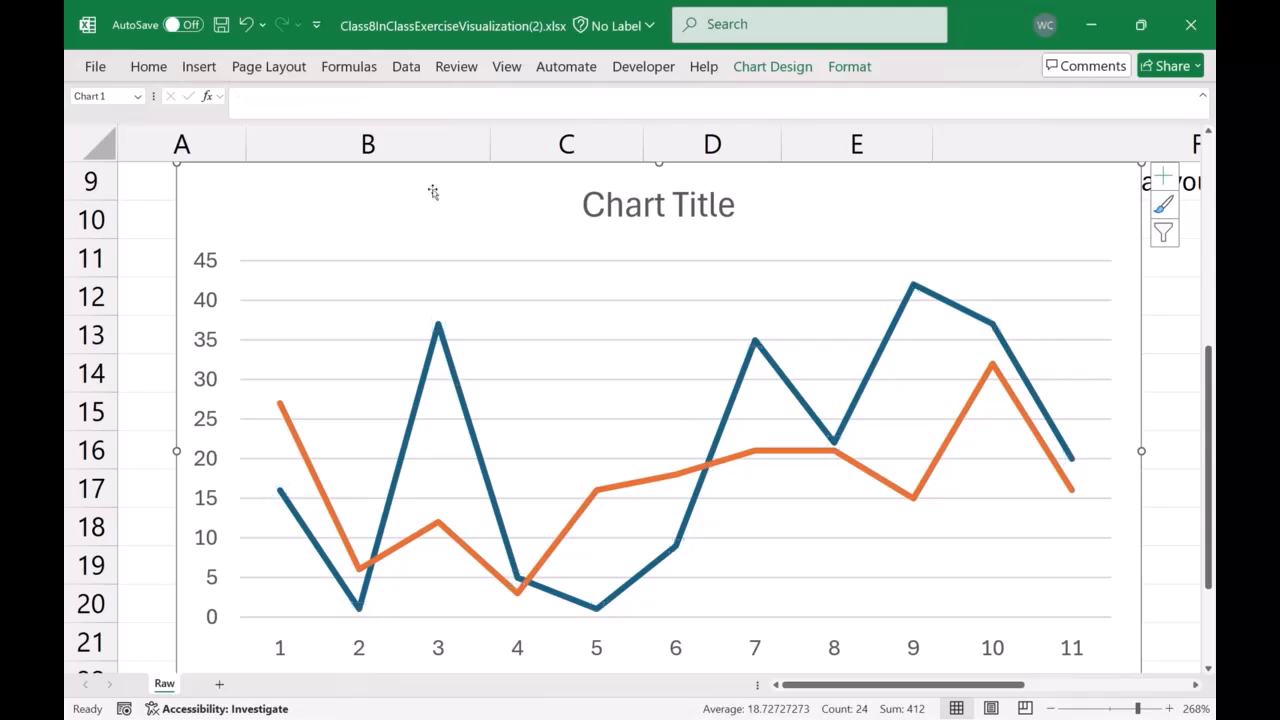